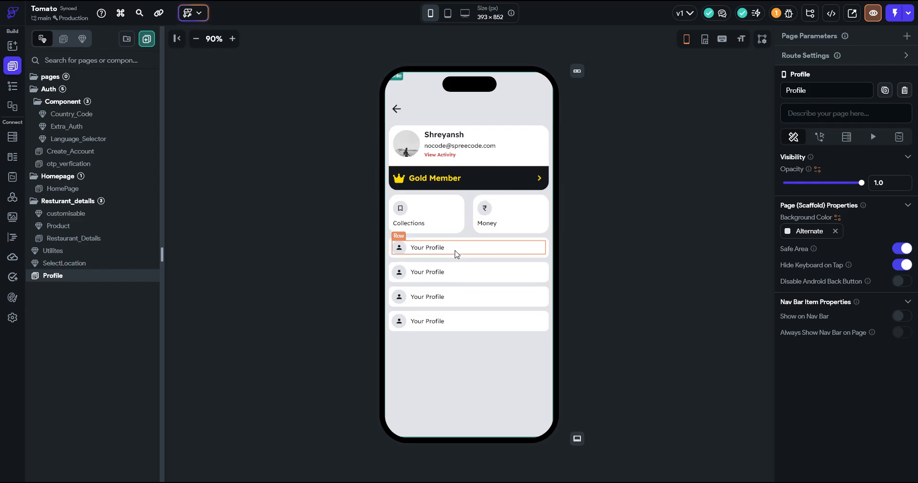
# Change the second list row's label on the Profile page to "Veg Mode"
pyautogui.click(428, 271)
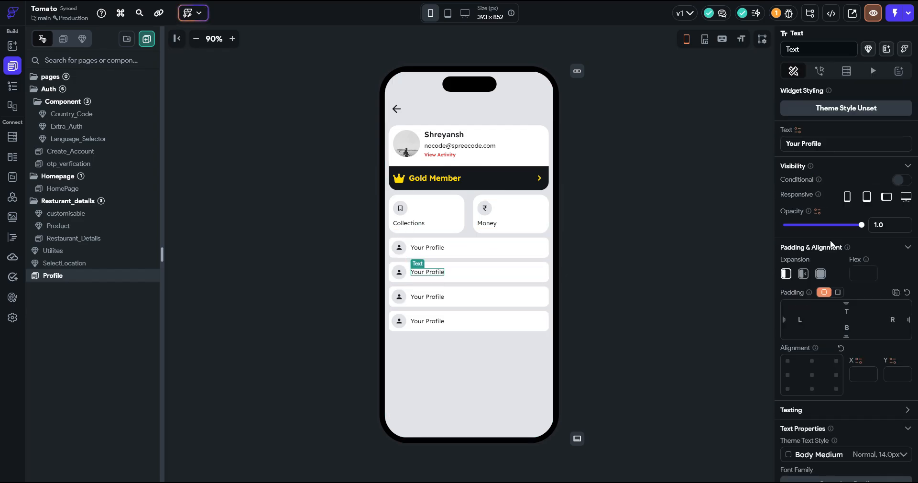
pyautogui.click(849, 143)
pyautogui.write('Veg Mode')
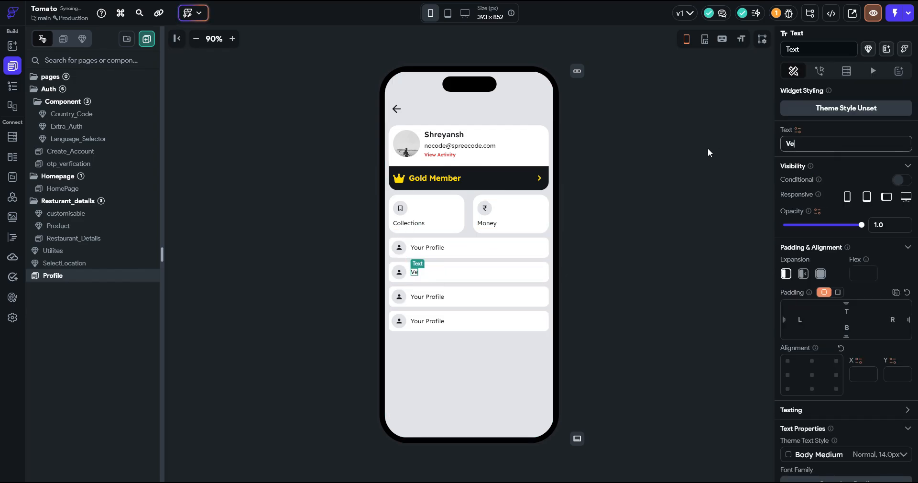
# Change the third list row's label to "Your Ratings"
pyautogui.click(432, 307)
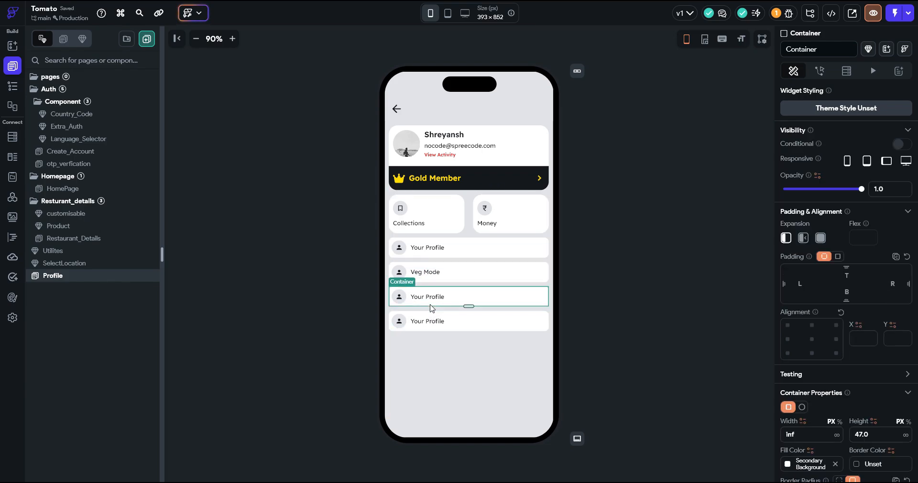
pyautogui.doubleClick(433, 297)
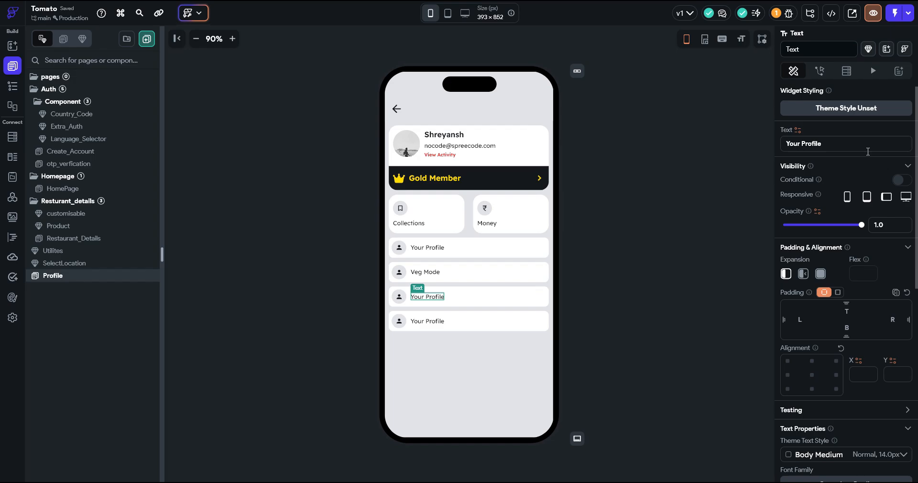
pyautogui.press('Right')
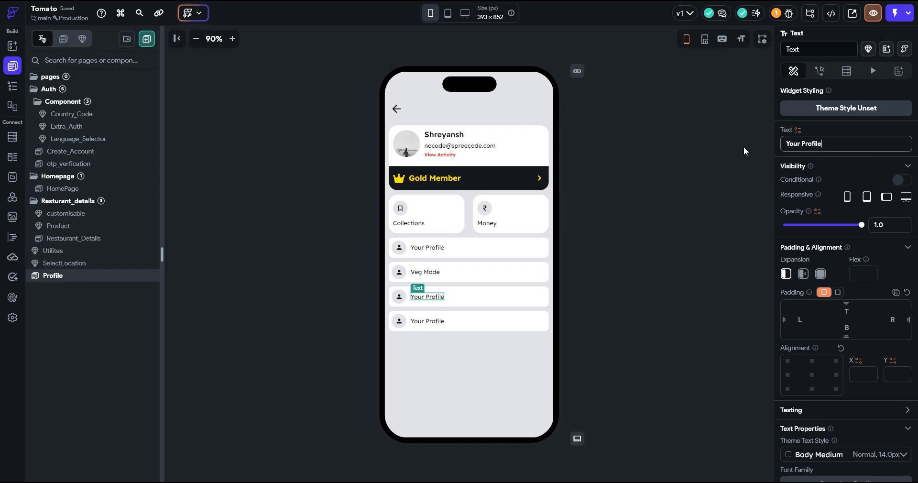
pyautogui.press('BackSpace')
pyautogui.press('BackSpace')
pyautogui.press('BackSpace')
pyautogui.press('BackSpace')
pyautogui.press('BackSpace')
pyautogui.press('BackSpace')
pyautogui.press('BackSpace')
pyautogui.write('Ratings')
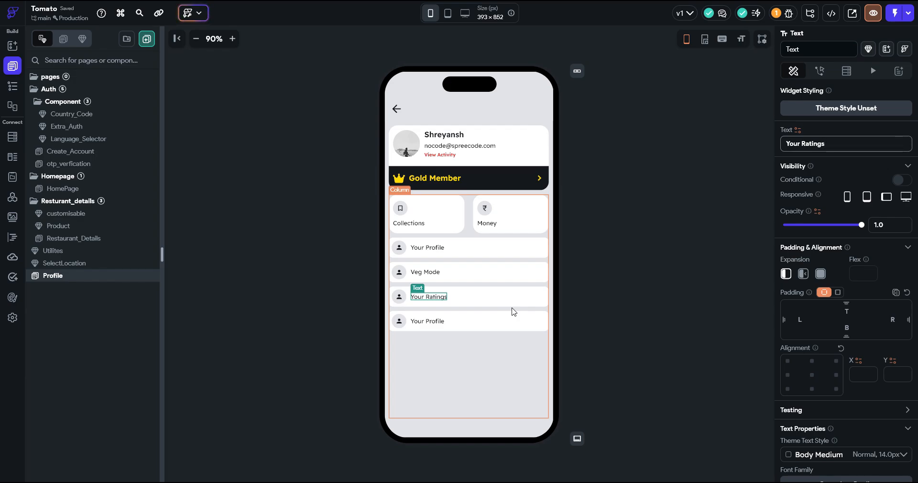
# Delete the person icon from the fourth list row and clear the padding of that row
pyautogui.click(232, 39)
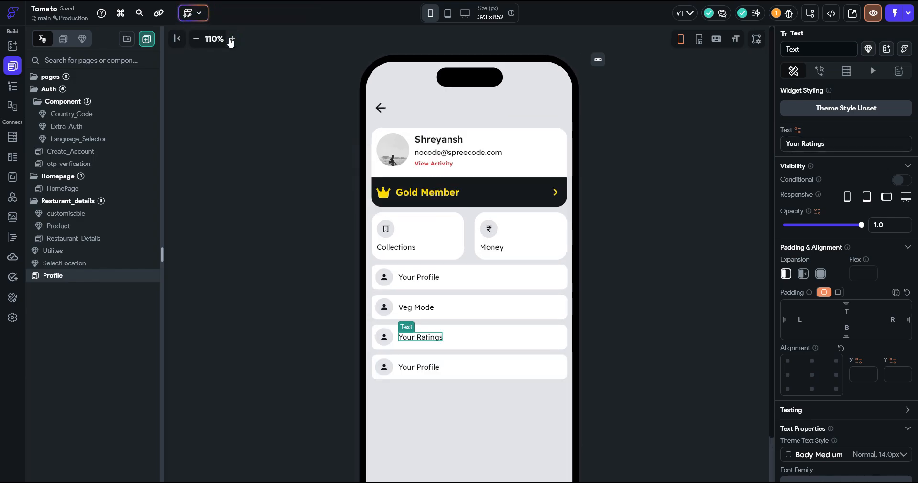
pyautogui.click(233, 39)
pyautogui.scroll(-3, 246, 172)
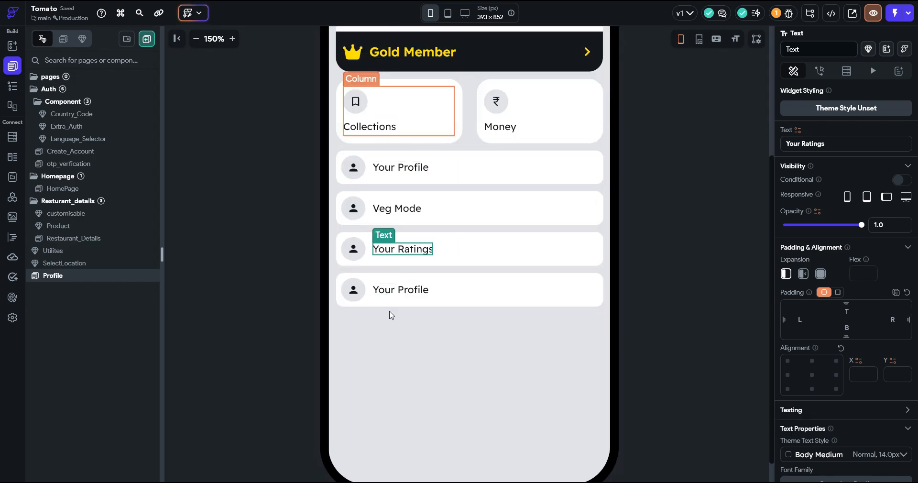
pyautogui.click(473, 301)
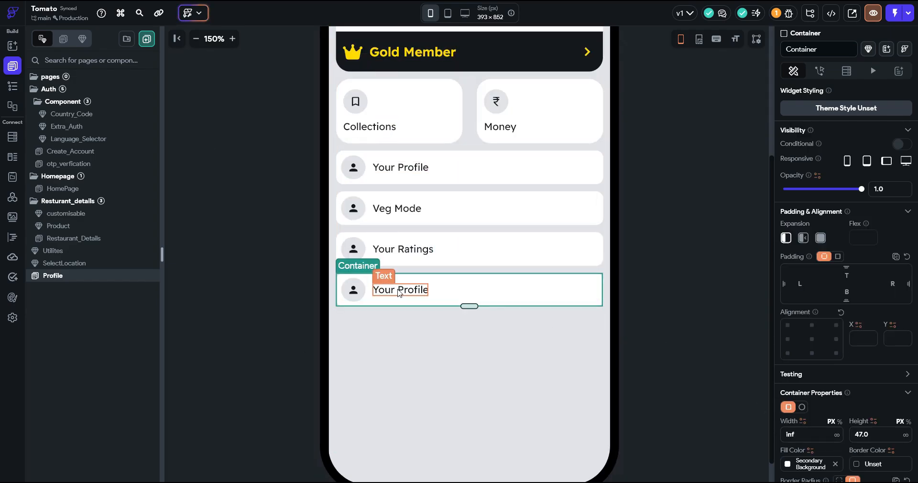
pyautogui.click(361, 295)
pyautogui.press('Delete')
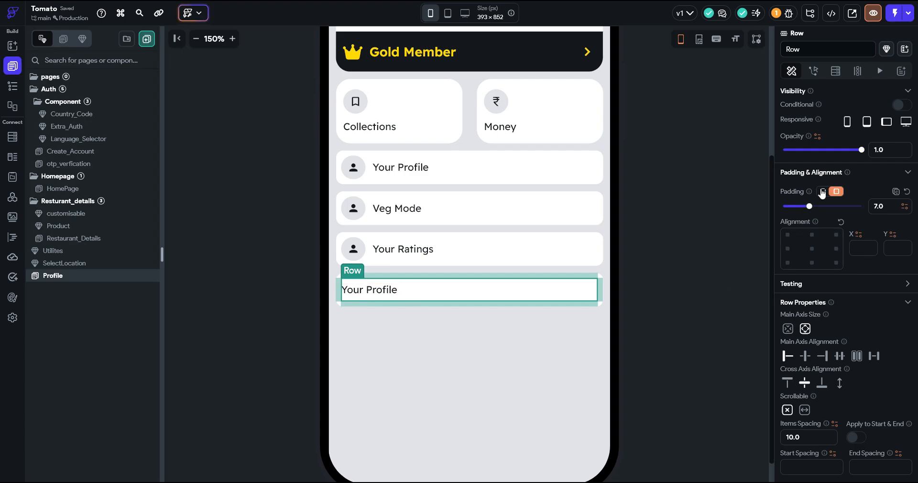
pyautogui.click(823, 191)
pyautogui.click(675, 280)
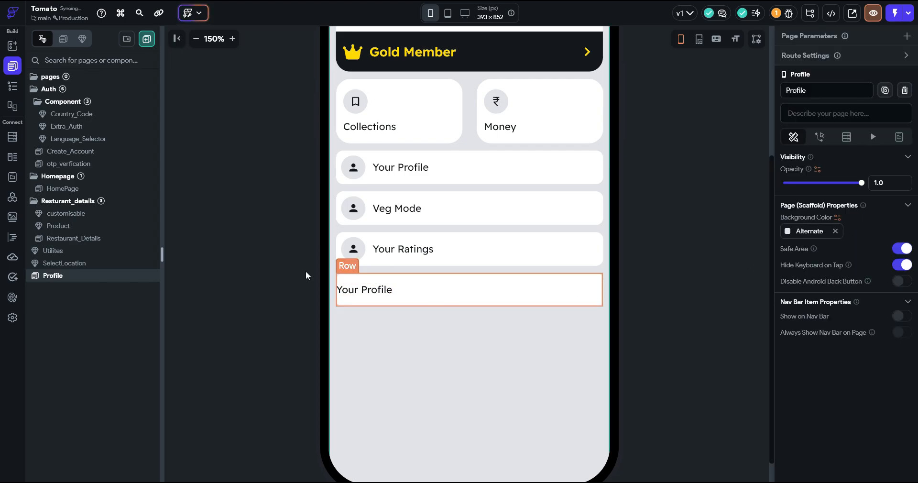
# Insert a 7 px wide container before the label in the fourth row and fill it with the Primary theme color
pyautogui.click(20, 45)
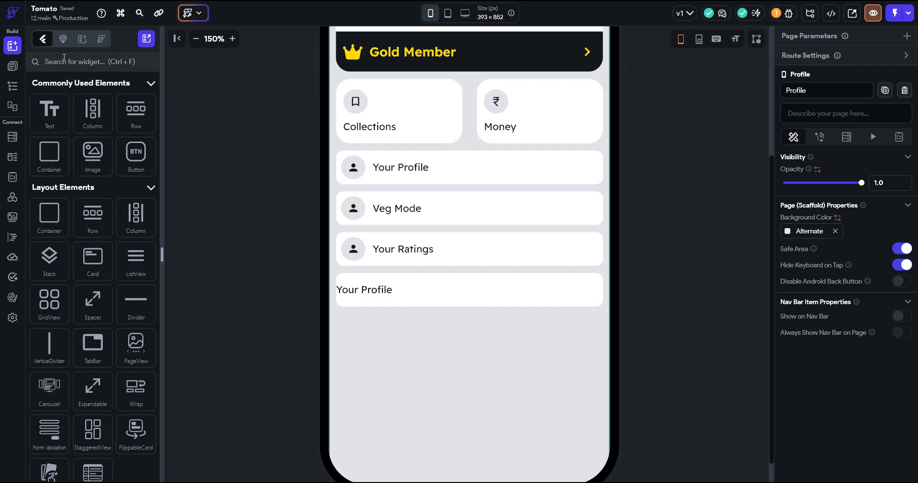
pyautogui.click(64, 60)
pyautogui.write('con')
pyautogui.moveTo(49, 111); pyautogui.dragTo(339, 290)
pyautogui.scroll(-3, 806, 328)
pyautogui.click(787, 320)
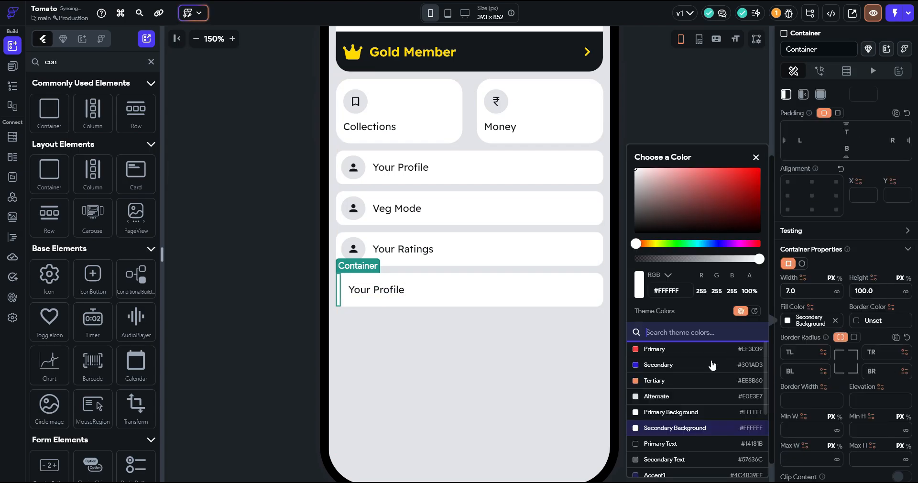
pyautogui.click(674, 349)
pyautogui.click(282, 323)
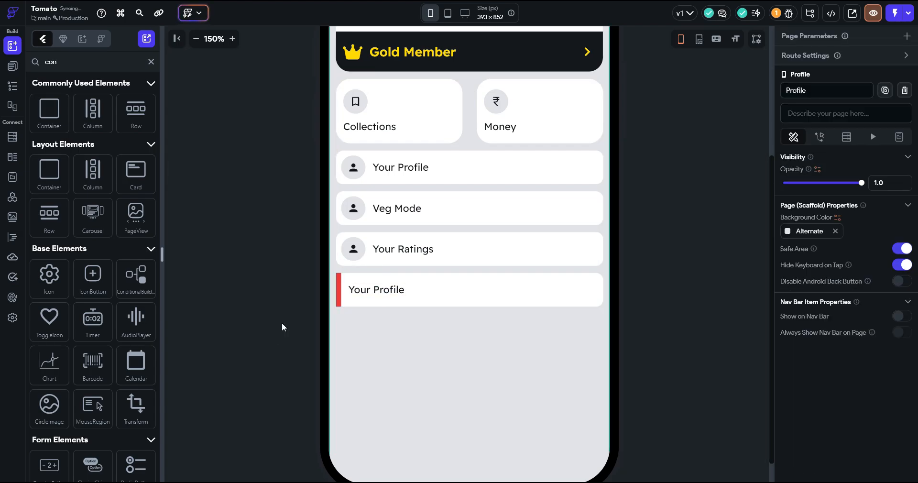
# Set the top padding of the fourth card's row to 8
pyautogui.click(372, 300)
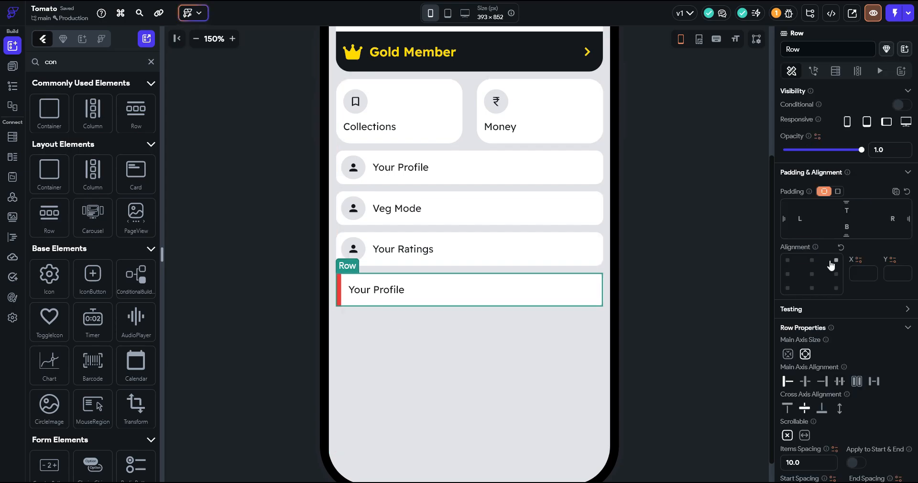
pyautogui.click(845, 208)
pyautogui.write('8')
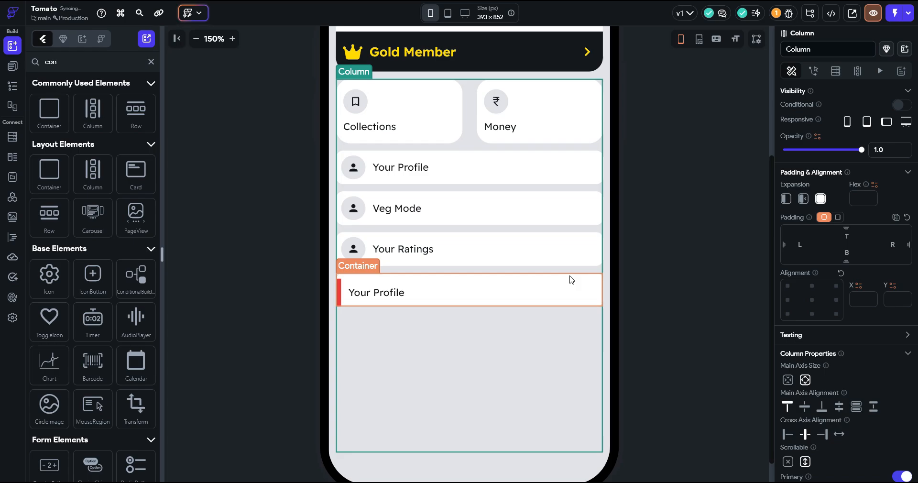
# Round the red bar's top-right and bottom-right corners with a border radius of 10
pyautogui.click(339, 299)
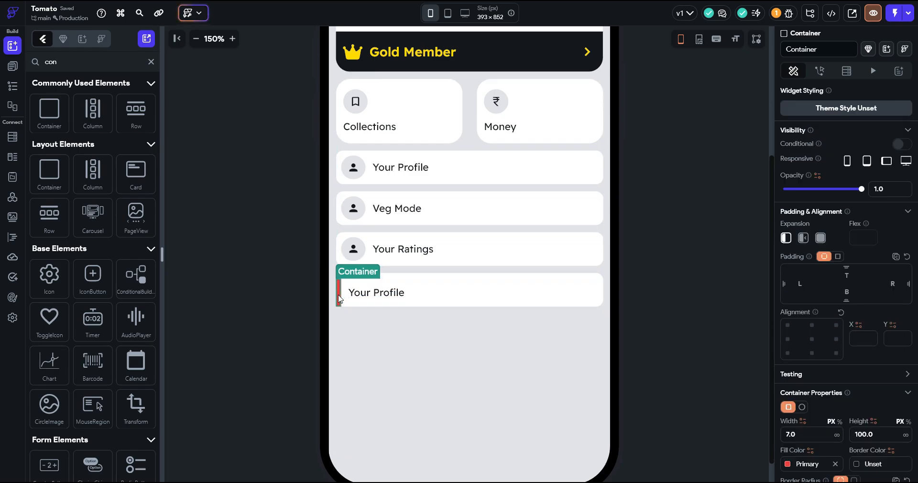
pyautogui.scroll(-4, 846, 239)
pyautogui.click(876, 305)
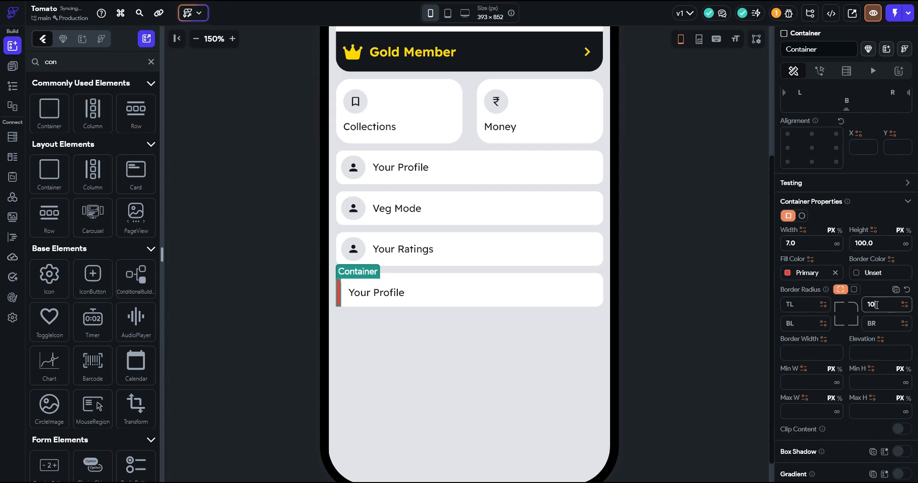
pyautogui.press('Tab')
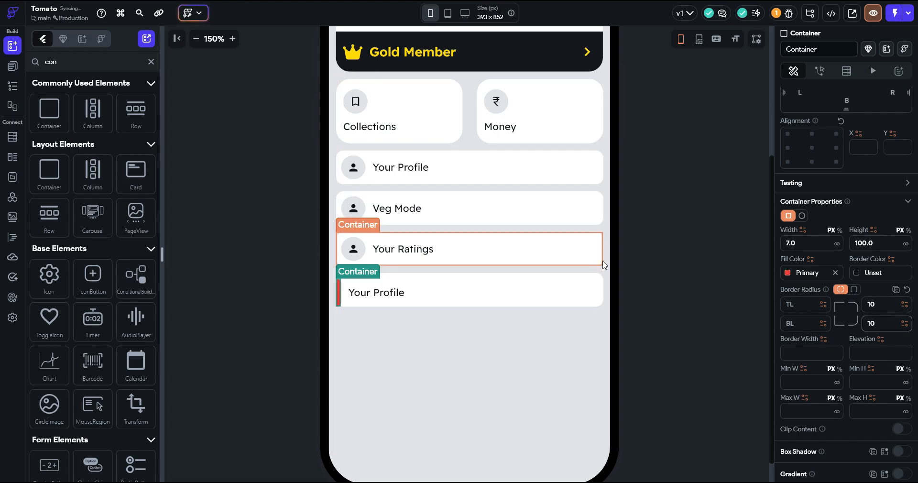
pyautogui.click(645, 246)
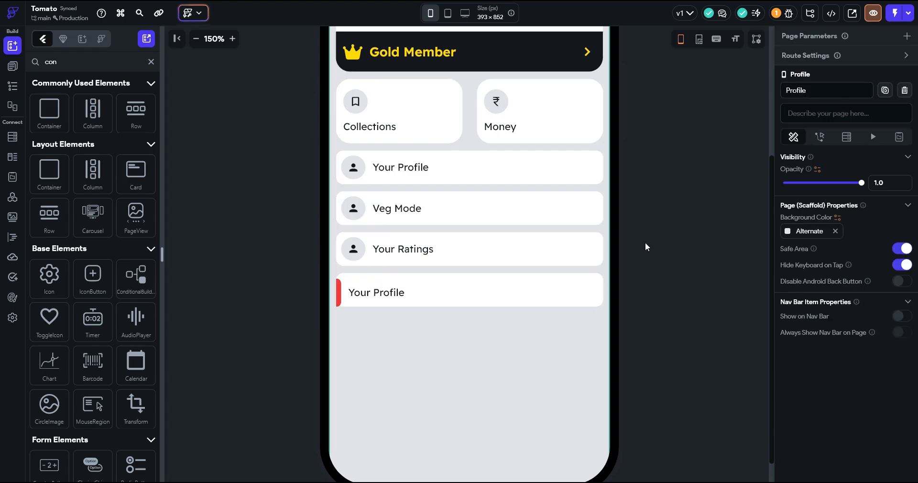
# Enlarge the fourth card's container to about 255 px high and wrap its row in a Column
pyautogui.click(412, 279)
pyautogui.moveTo(468, 310); pyautogui.dragTo(461, 457)
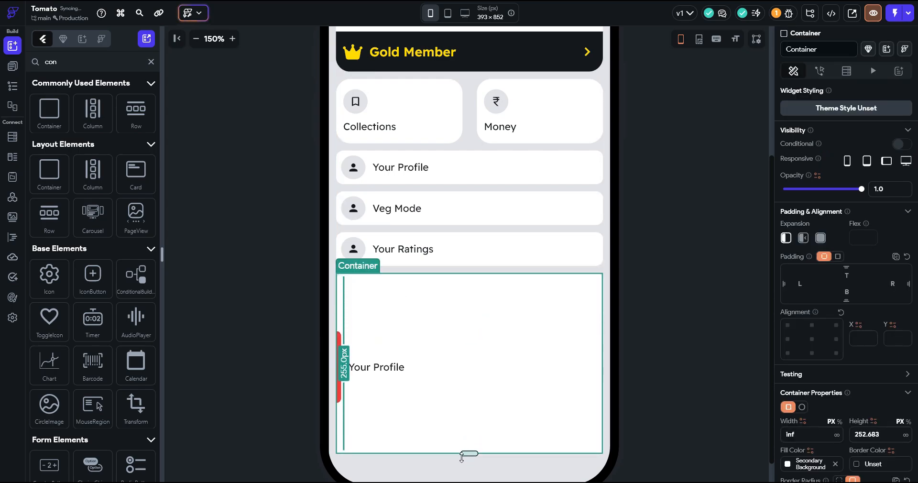
pyautogui.rightClick(454, 411)
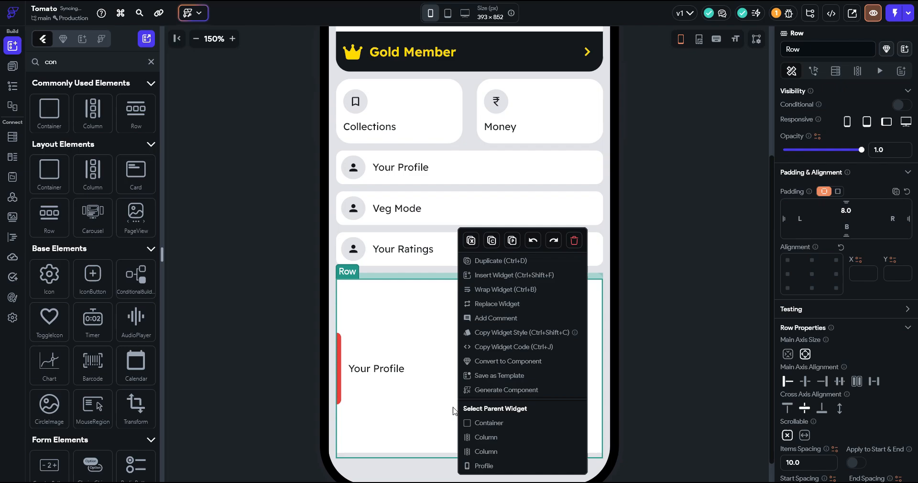
pyautogui.click(500, 289)
pyautogui.click(500, 188)
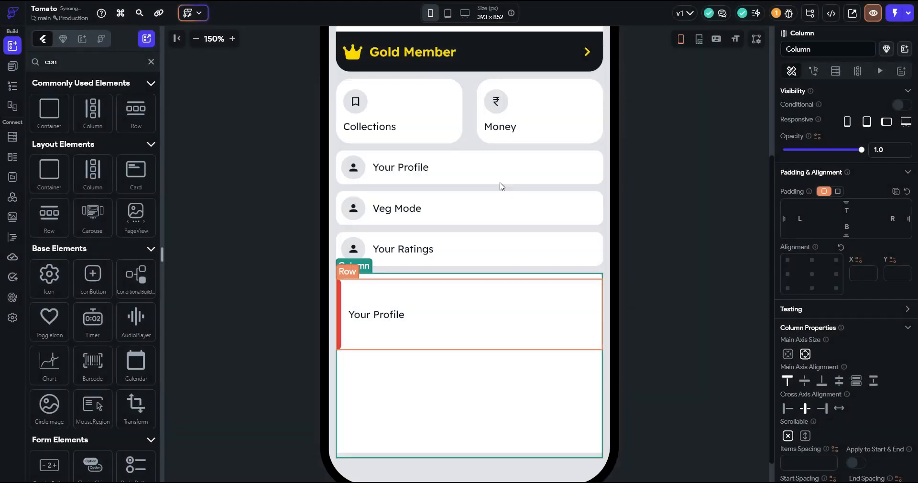
# Reduce the red bar's height to 91 px
pyautogui.click(440, 289)
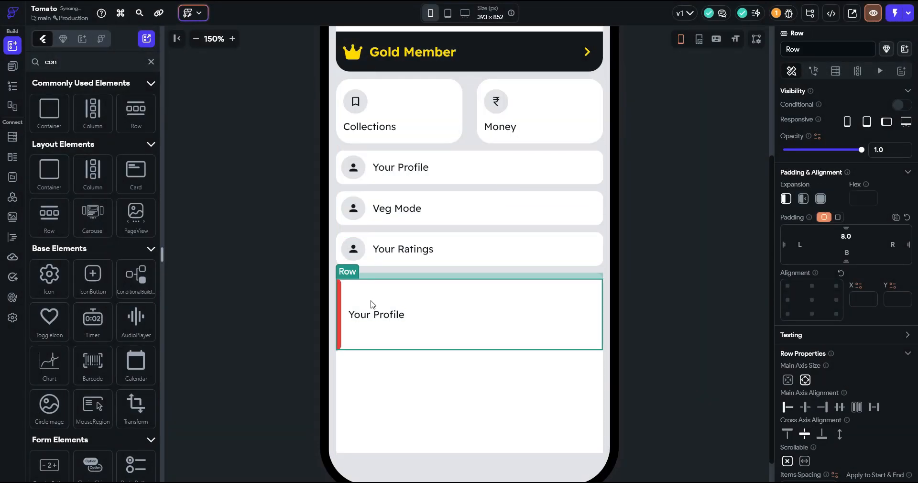
pyautogui.click(338, 325)
pyautogui.click(891, 436)
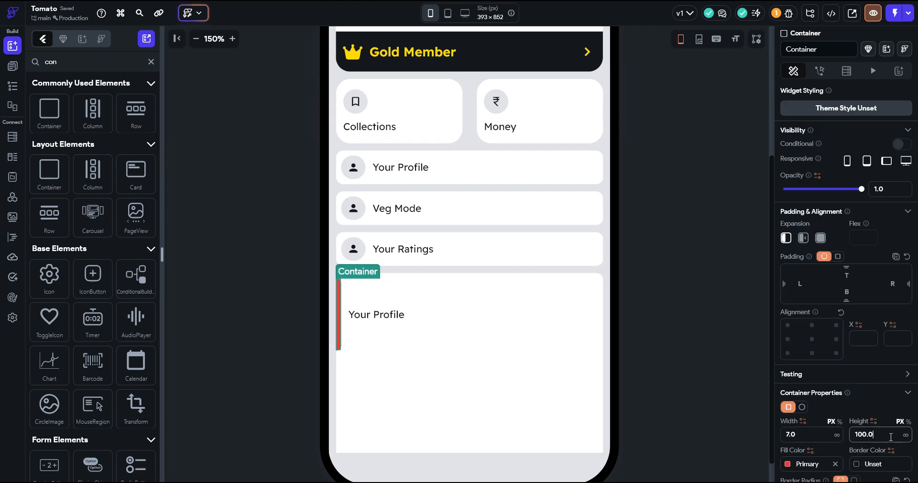
pyautogui.press('Down')
pyautogui.press('Down')
pyautogui.press('Down')
pyautogui.press('Down')
pyautogui.press('Down')
pyautogui.press('Down')
pyautogui.press('Down')
pyautogui.press('Down')
pyautogui.press('Down')
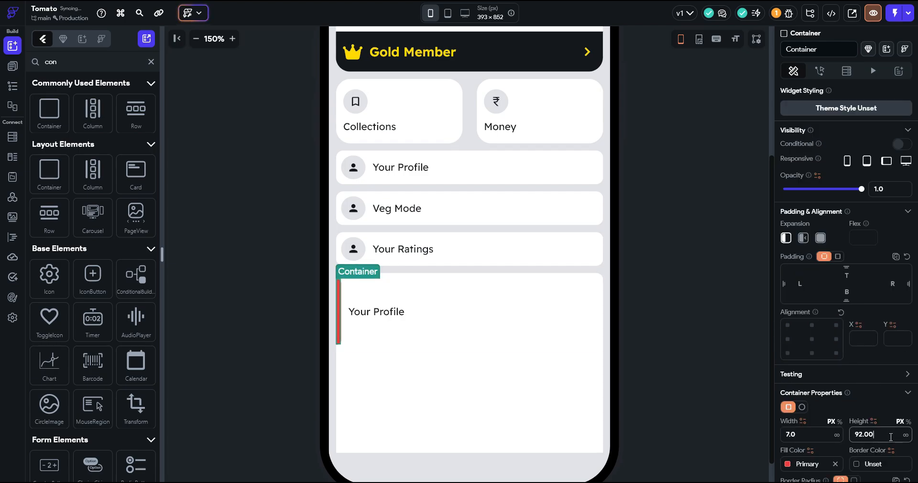
# Switch the red bar's height unit to percent and set the height to 3%
pyautogui.click(908, 421)
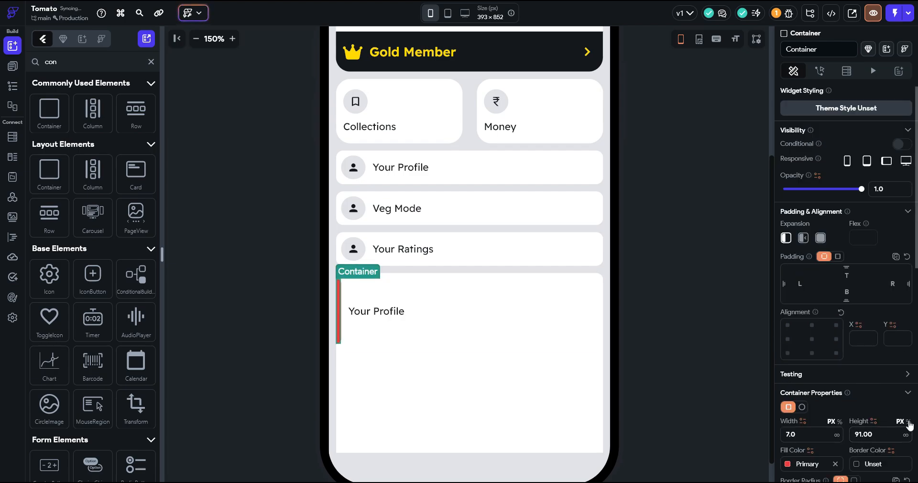
pyautogui.click(864, 430)
pyautogui.press('Up')
pyautogui.press('Up')
pyautogui.press('Up')
pyautogui.press('Up')
pyautogui.press('Up')
pyautogui.press('Up')
pyautogui.press('Up')
pyautogui.press('Up')
pyautogui.press('Up')
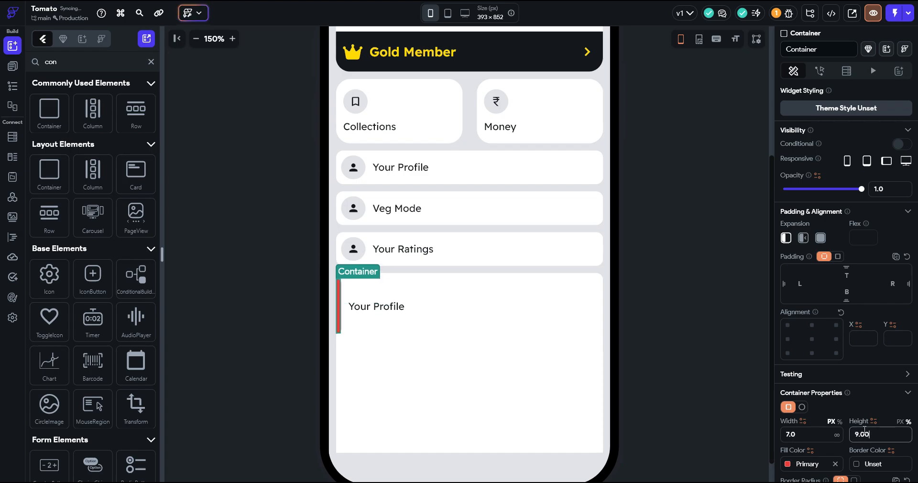
pyautogui.press('Down')
pyautogui.press('Down')
pyautogui.press('Down')
pyautogui.press('Down')
pyautogui.press('Down')
pyautogui.press('Down')
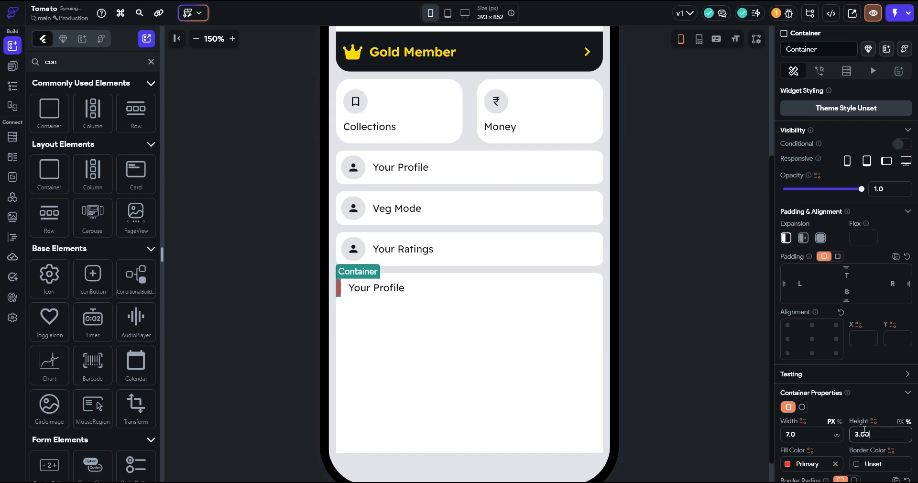
pyautogui.click(736, 401)
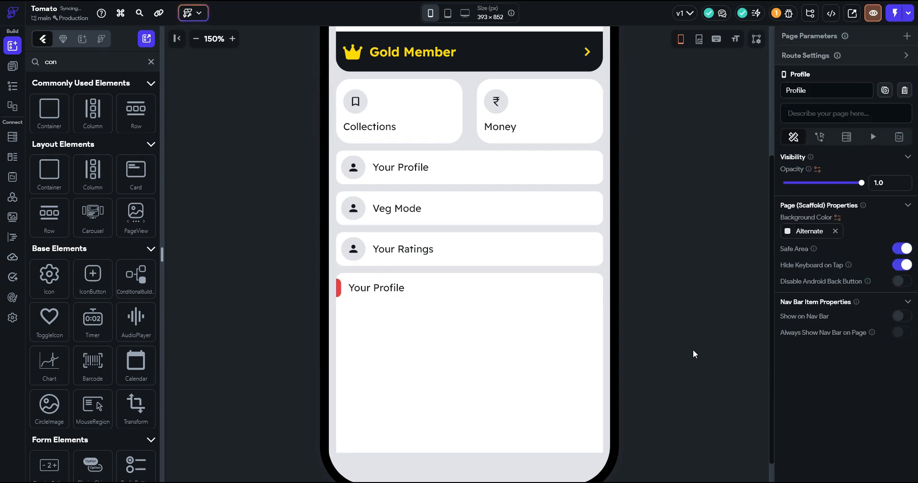
# Set the red bar's width to 5 px and its height to 4%
pyautogui.click(338, 288)
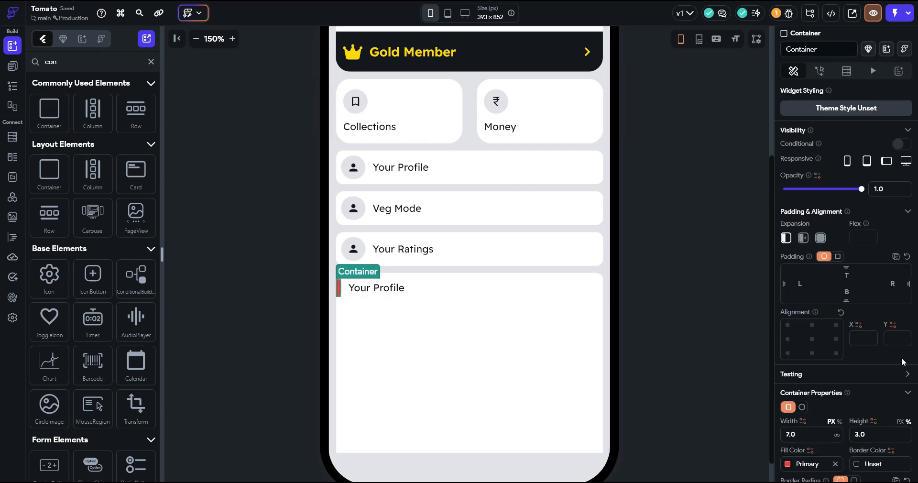
pyautogui.click(818, 431)
pyautogui.press('Down')
pyautogui.press('Down')
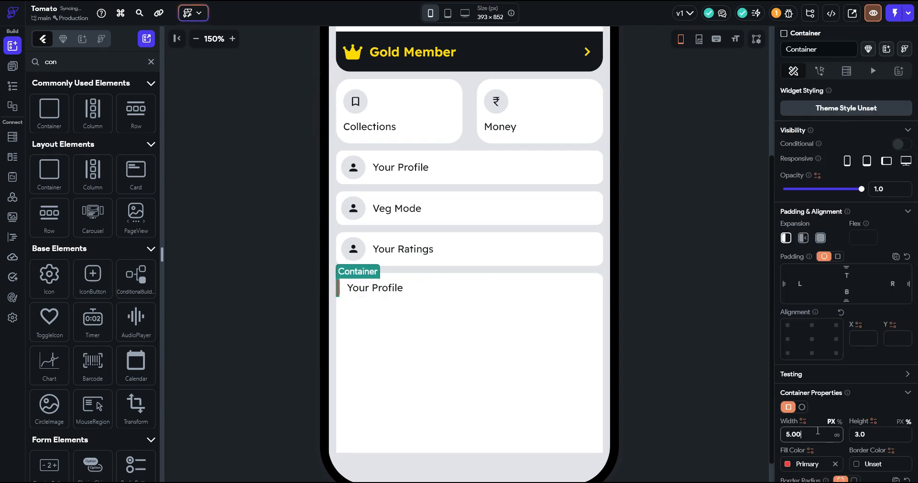
pyautogui.click(878, 436)
pyautogui.press('Up')
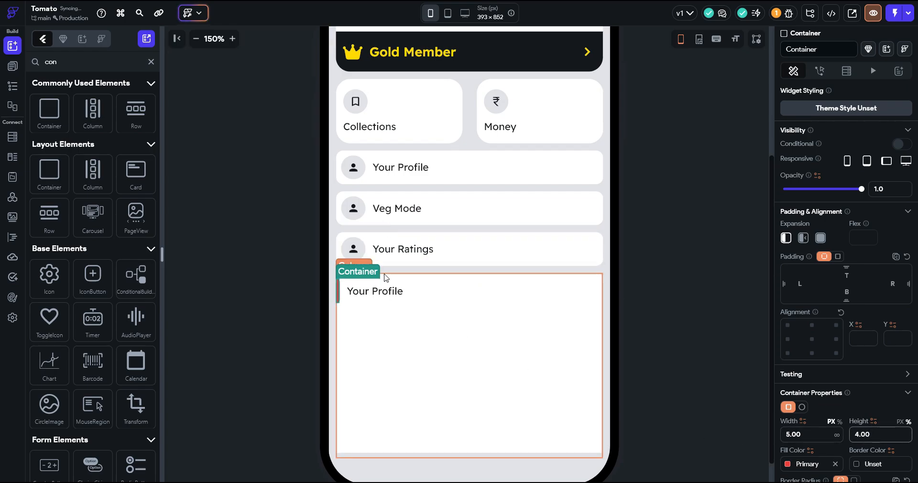
# Change the label beside the red bar to "Food Oders"
pyautogui.click(386, 289)
pyautogui.click(831, 143)
pyautogui.hotkey('ctrl', 'a')
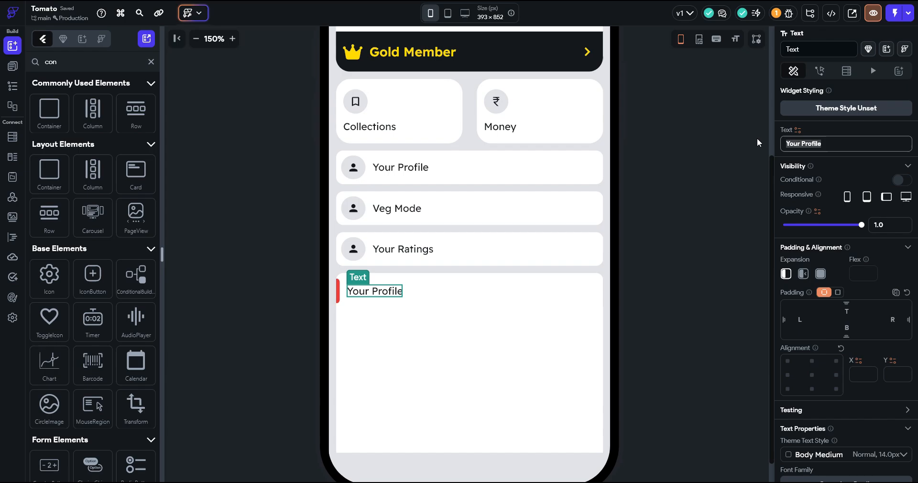
pyautogui.write('Food Oders')
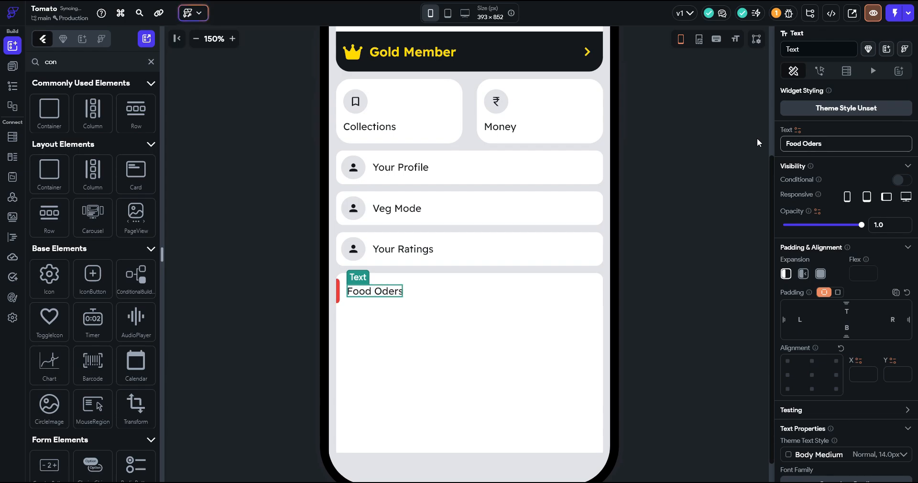
# Try start cross-axis alignment on the Food Oders row, then return it to centre
pyautogui.click(756, 137)
pyautogui.click(361, 300)
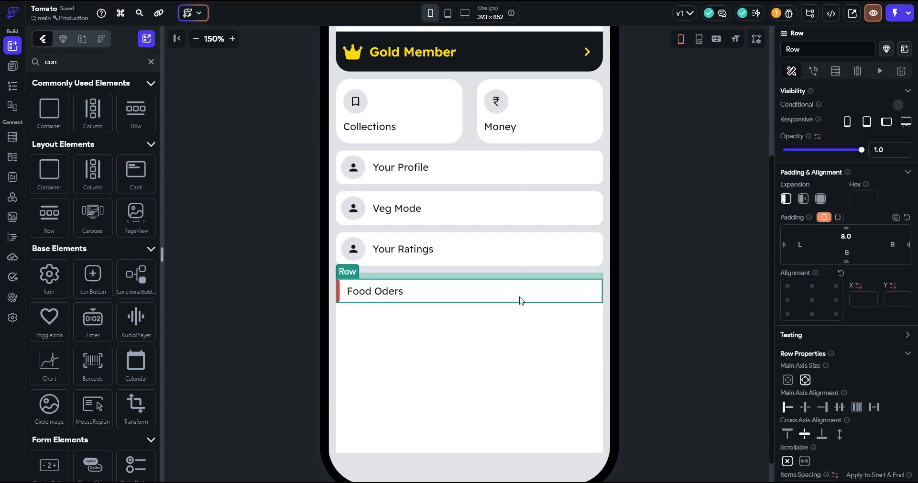
pyautogui.click(787, 434)
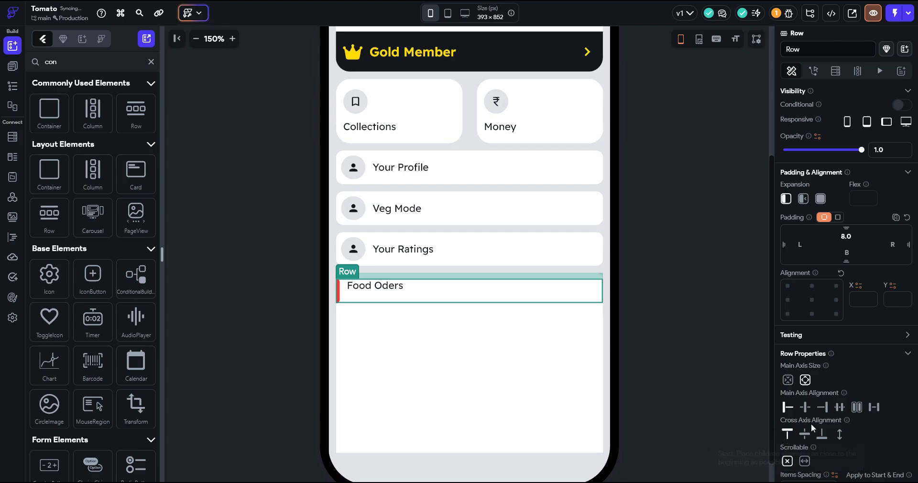
pyautogui.click(804, 433)
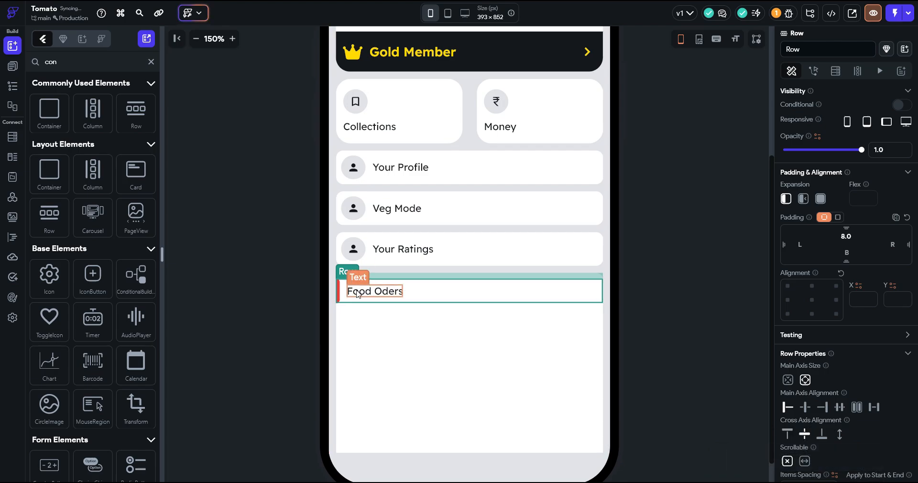
# Set the red bar's height to 3% and its width to 4 px
pyautogui.click(339, 296)
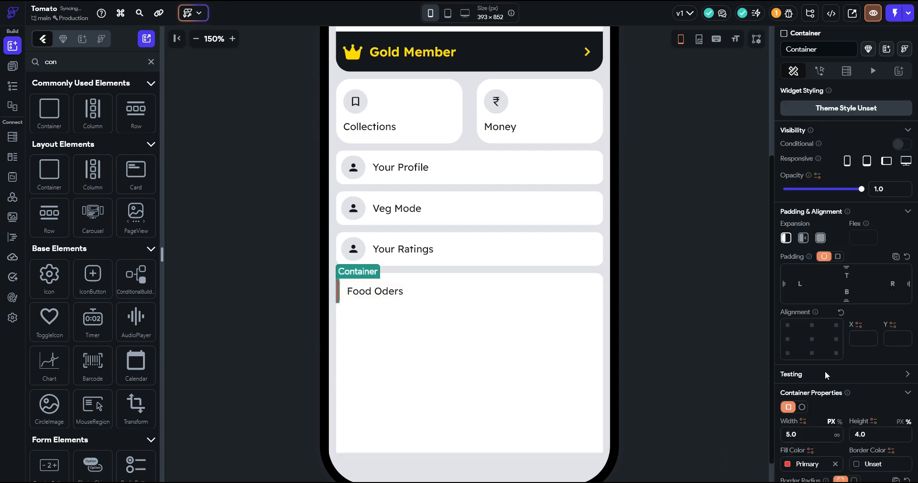
pyautogui.click(892, 432)
pyautogui.press('Down')
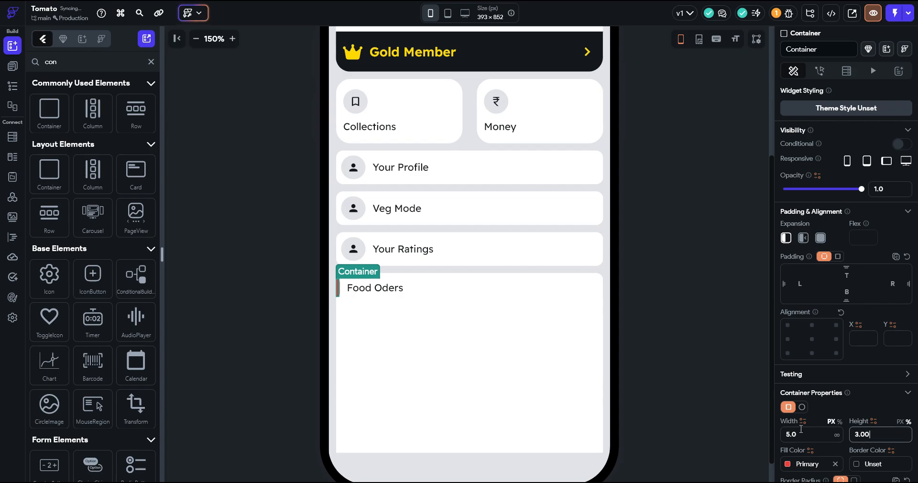
pyautogui.click(800, 429)
pyautogui.press('Down')
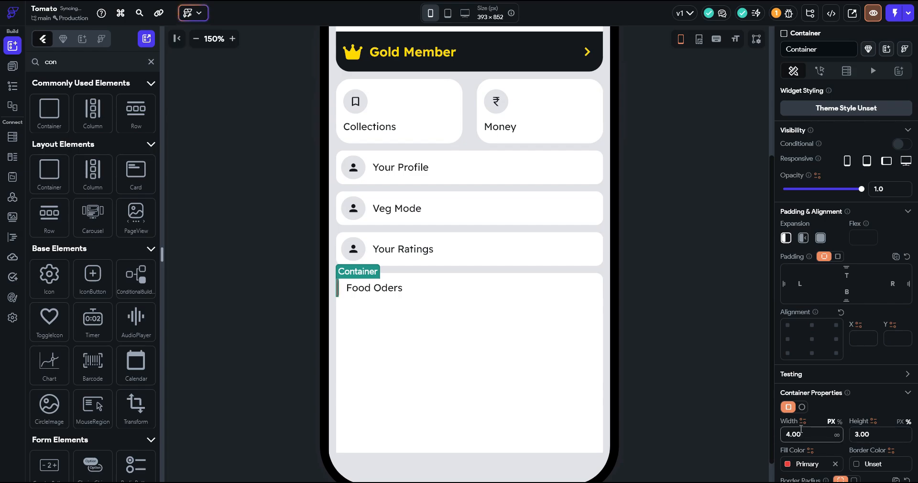
pyautogui.click(611, 342)
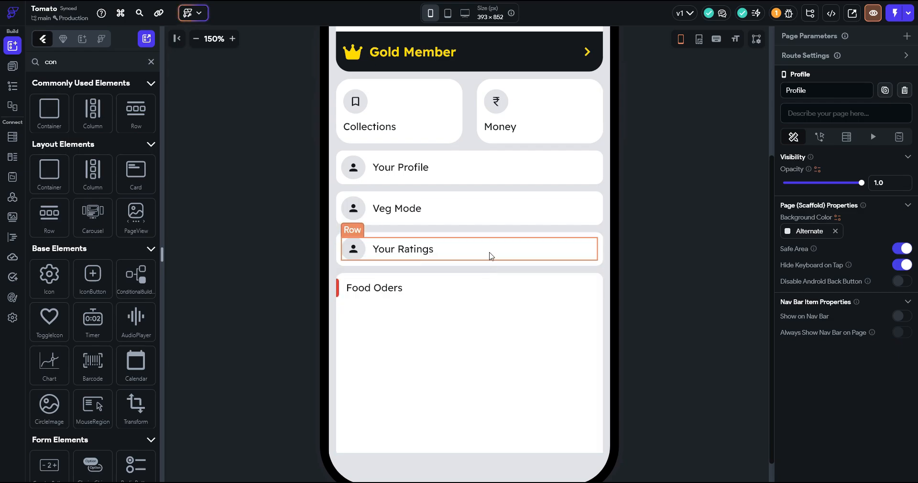
# Copy the Your Ratings row into the column of the Food Oders card
pyautogui.click(454, 261)
pyautogui.hotkey('ctrl', 'c')
pyautogui.click(440, 312)
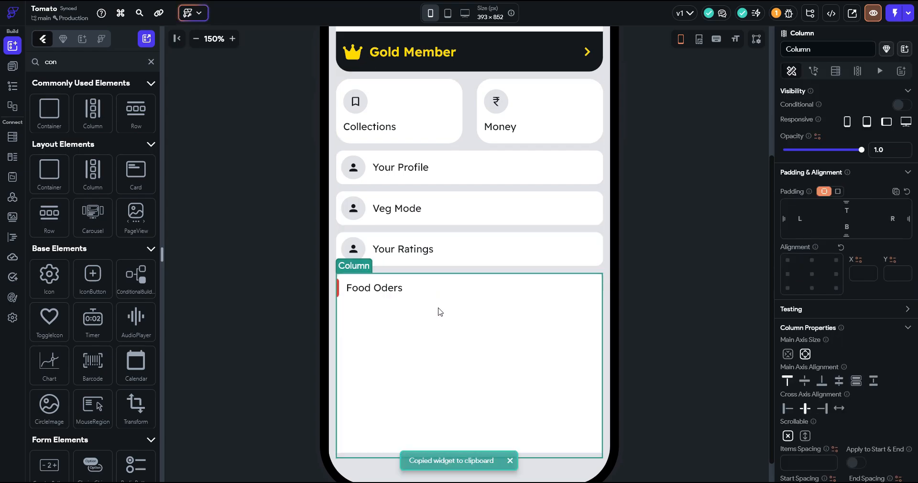
pyautogui.hotkey('ctrl', 'v')
# Wrap the pasted Your Ratings row in a Column
pyautogui.click(478, 321)
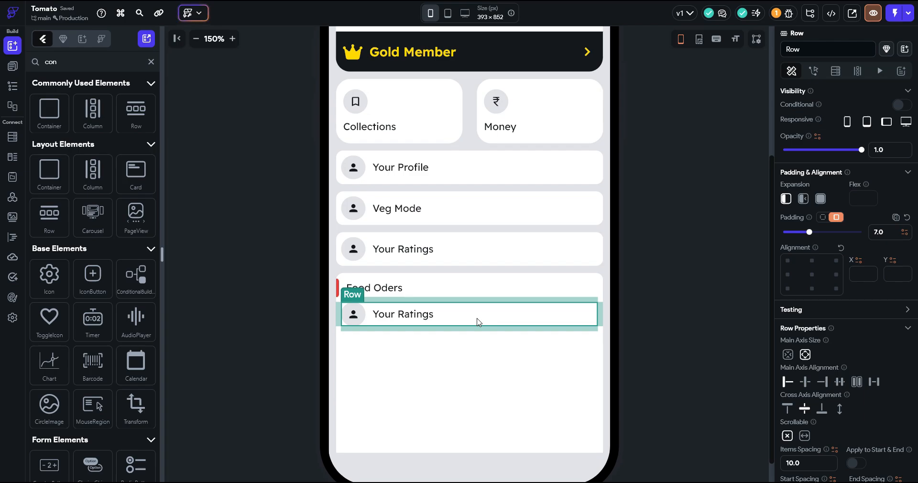
pyautogui.rightClick(478, 321)
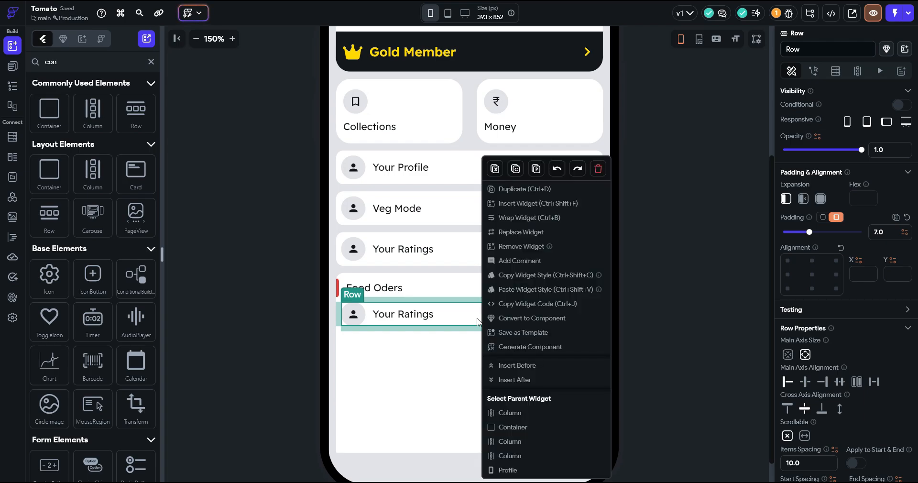
pyautogui.click(508, 213)
pyautogui.click(484, 170)
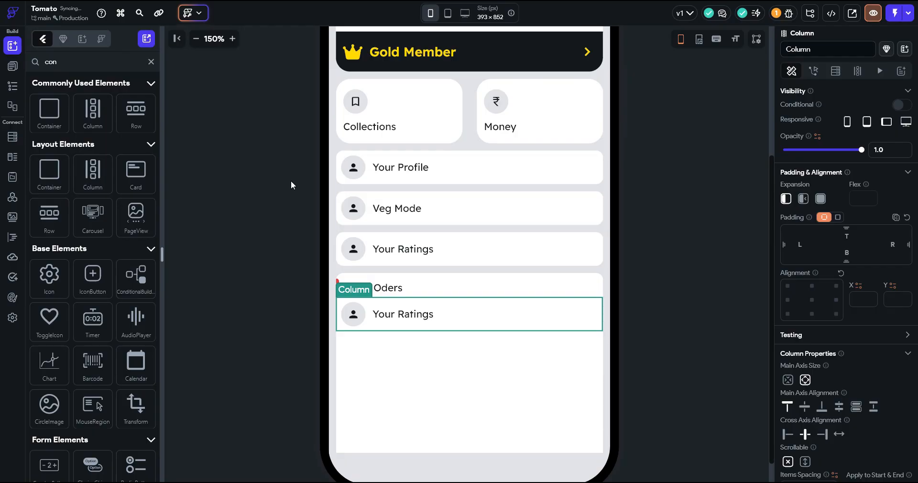
# Add a Divider to the new column, below the Your Ratings row in the Food Oders card
pyautogui.click(13, 86)
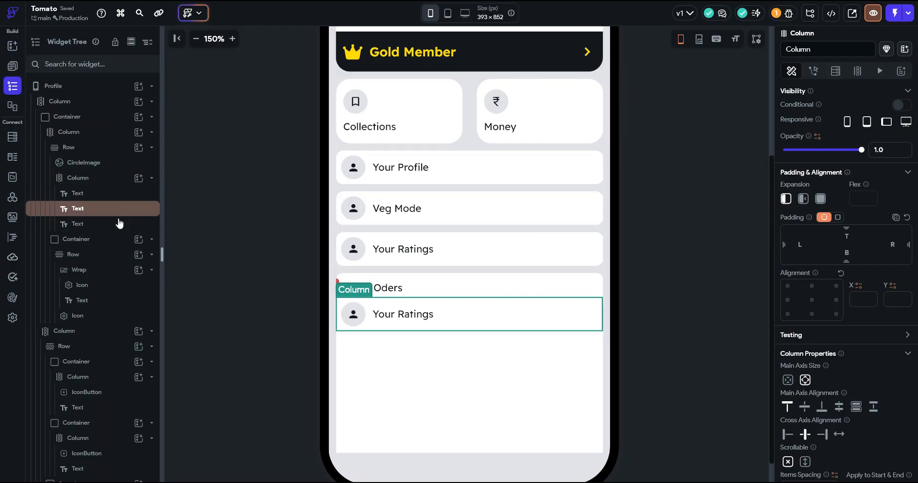
pyautogui.click(138, 393)
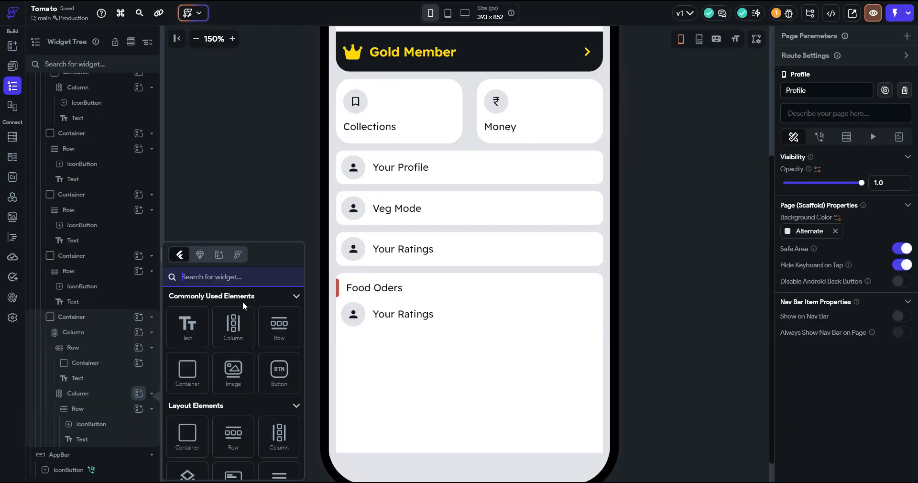
pyautogui.click(279, 473)
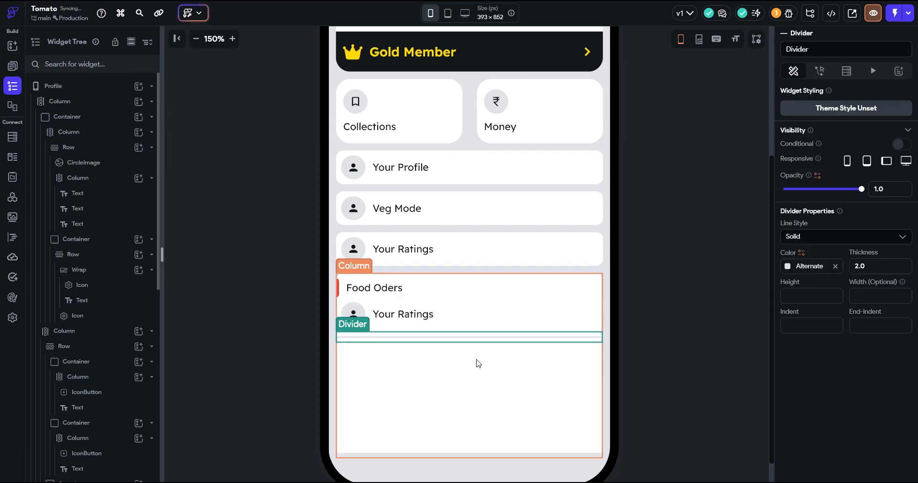
pyautogui.click(673, 331)
# Set the divider's indent to 50
pyautogui.click(513, 336)
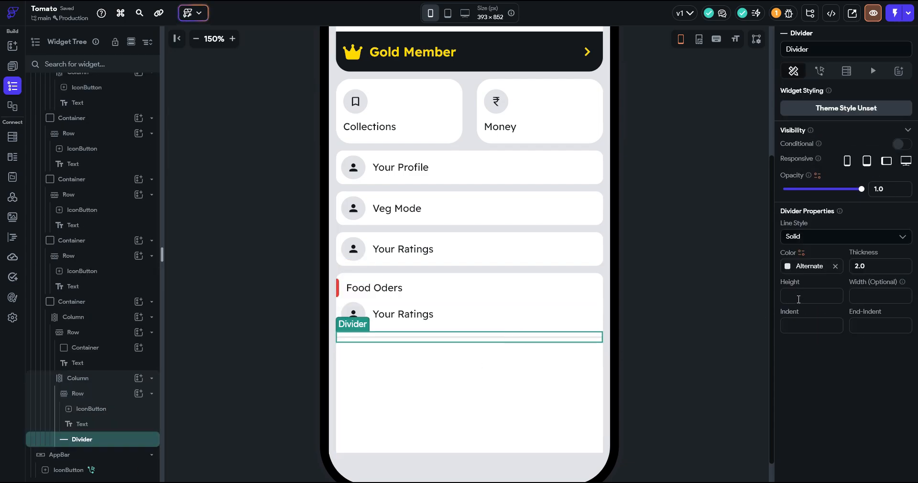
pyautogui.click(800, 330)
pyautogui.write('50')
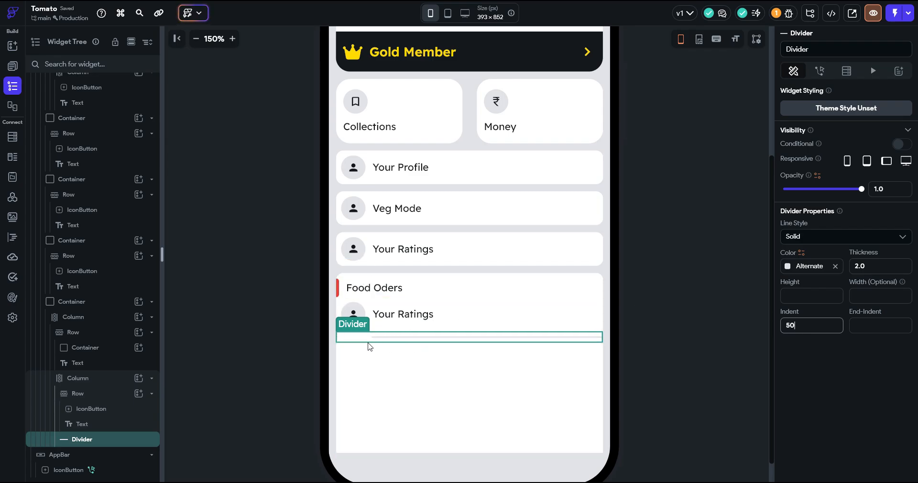
# Add an Icon widget at the end of the Your Ratings row in the Food Oders card
pyautogui.click(594, 321)
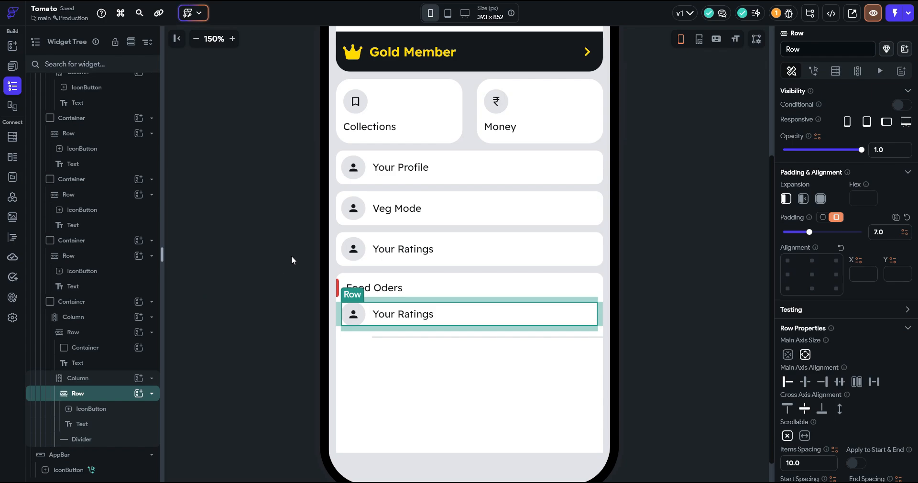
pyautogui.click(12, 46)
pyautogui.click(109, 67)
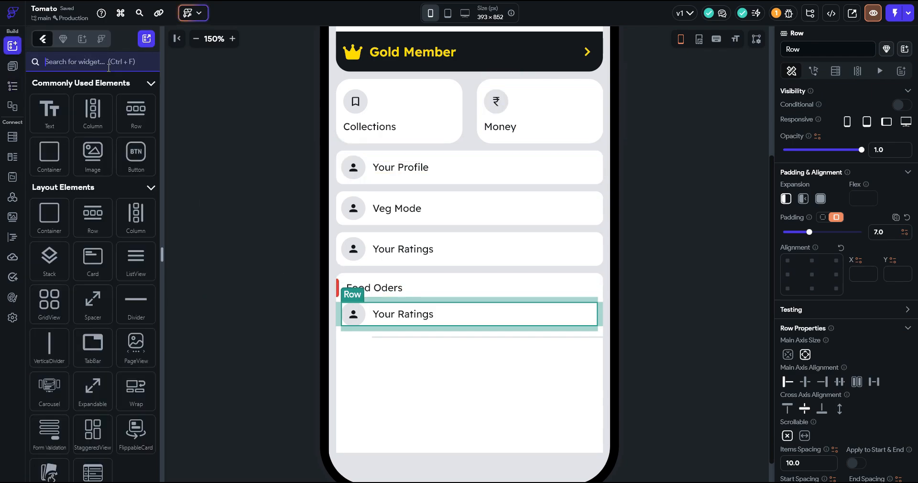
pyautogui.write('icon')
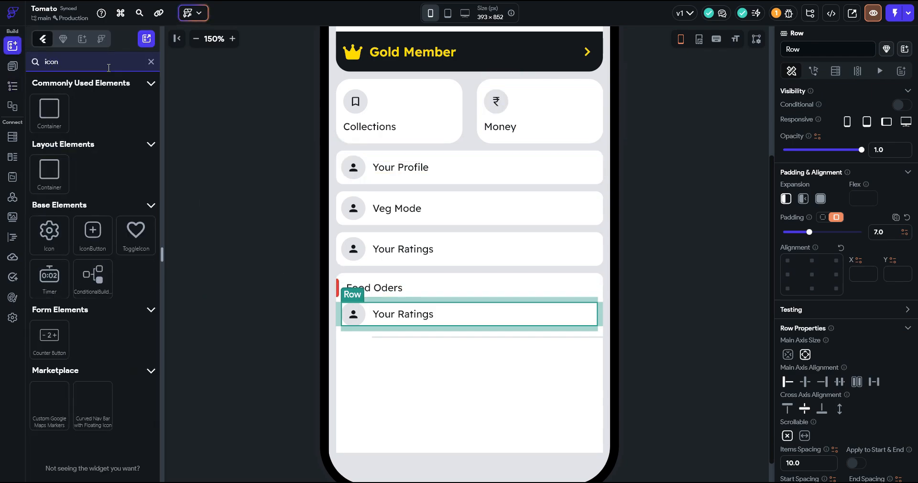
pyautogui.moveTo(51, 229); pyautogui.dragTo(580, 319)
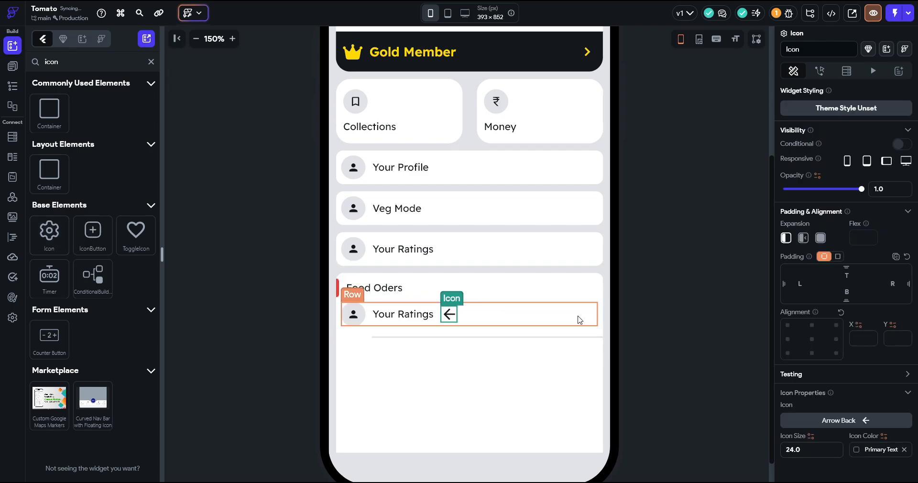
# Set the main axis alignment of the Food Oders card's Your Ratings row to space between
pyautogui.click(580, 319)
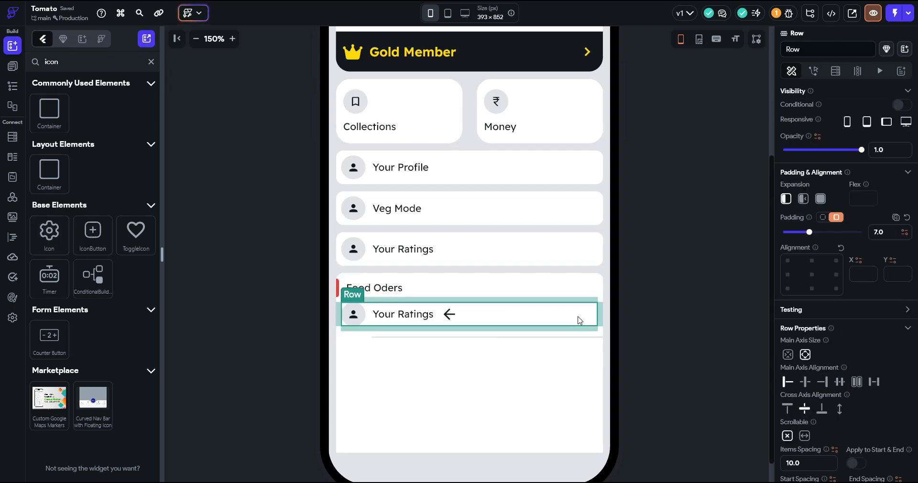
pyautogui.click(874, 385)
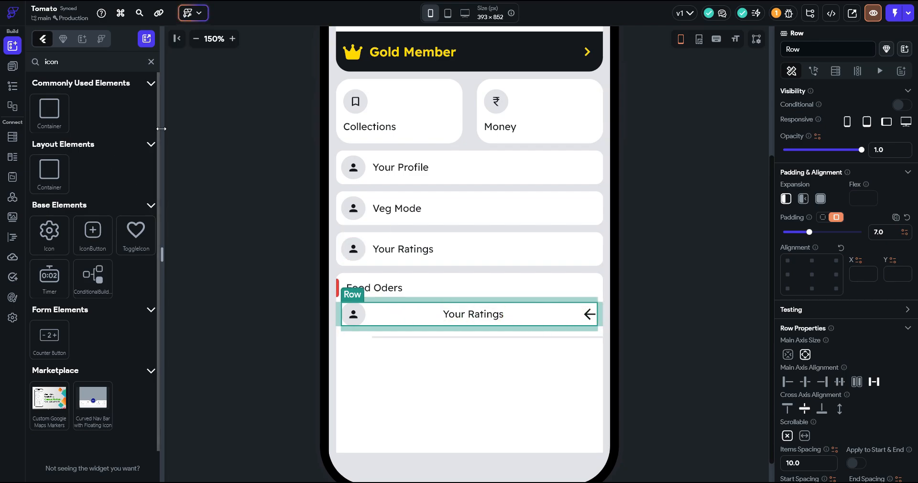
pyautogui.click(449, 318)
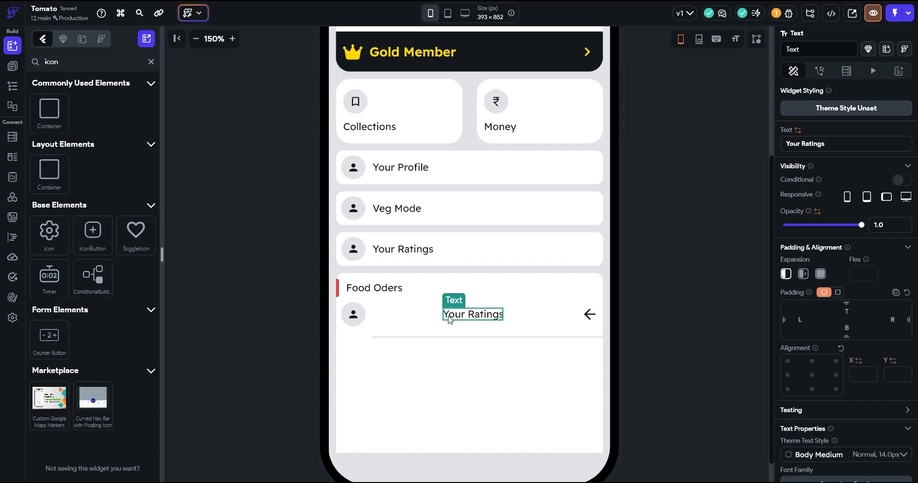
# Try to insert a Spacer into the Your Ratings row of the Food Oders card
pyautogui.click(151, 61)
pyautogui.write('spacer')
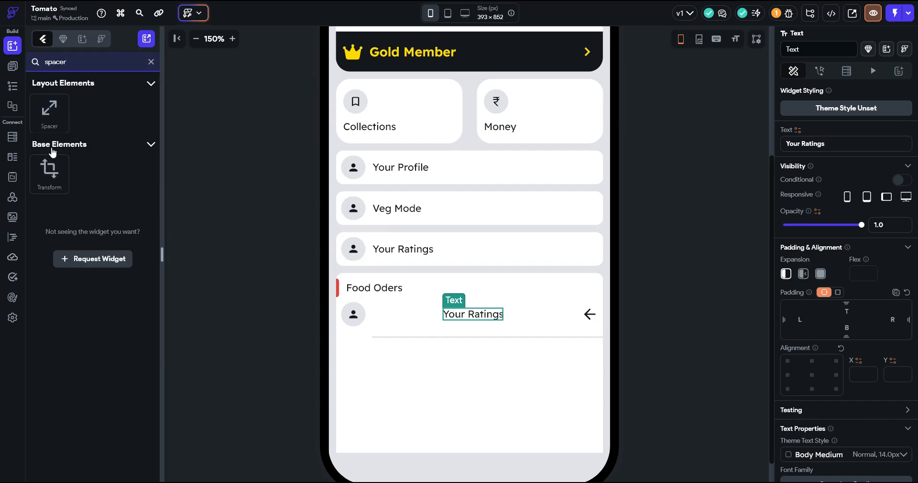
pyautogui.moveTo(49, 113); pyautogui.dragTo(552, 325)
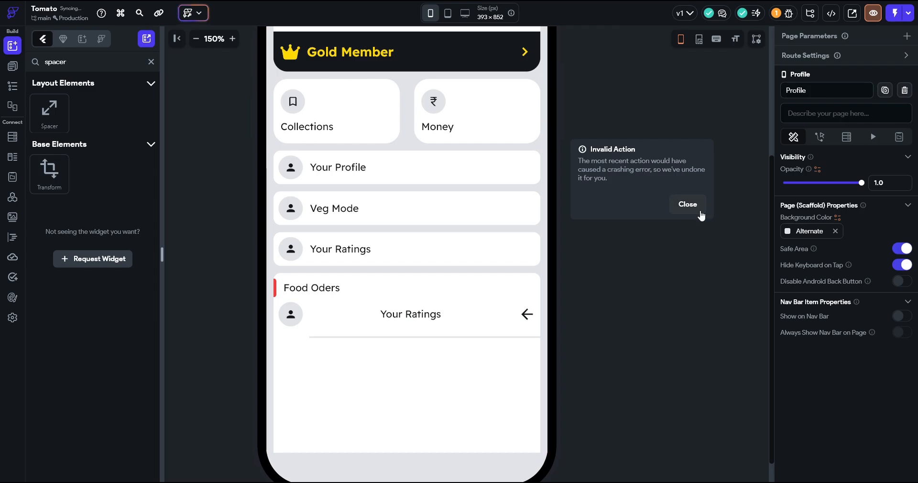
pyautogui.click(699, 213)
# Return the row's main axis alignment to start, and try aligning the arrow icon to the centre right before resetting it
pyautogui.click(516, 320)
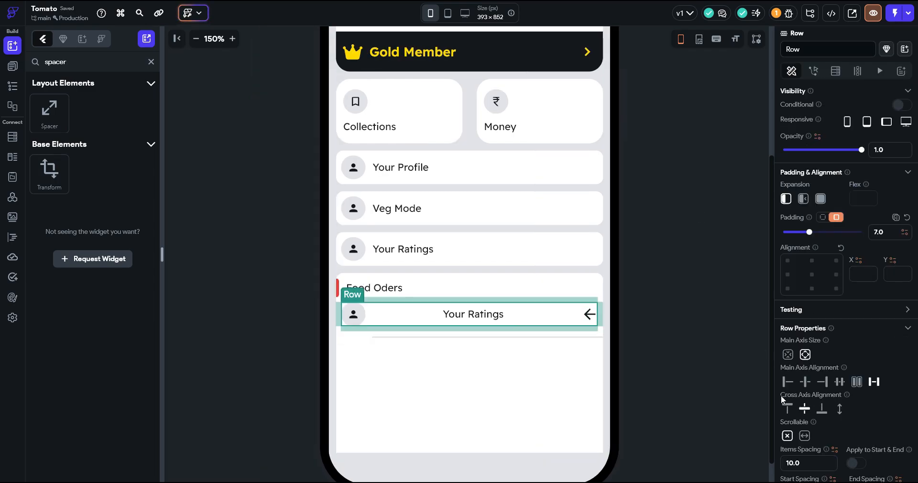
pyautogui.click(788, 382)
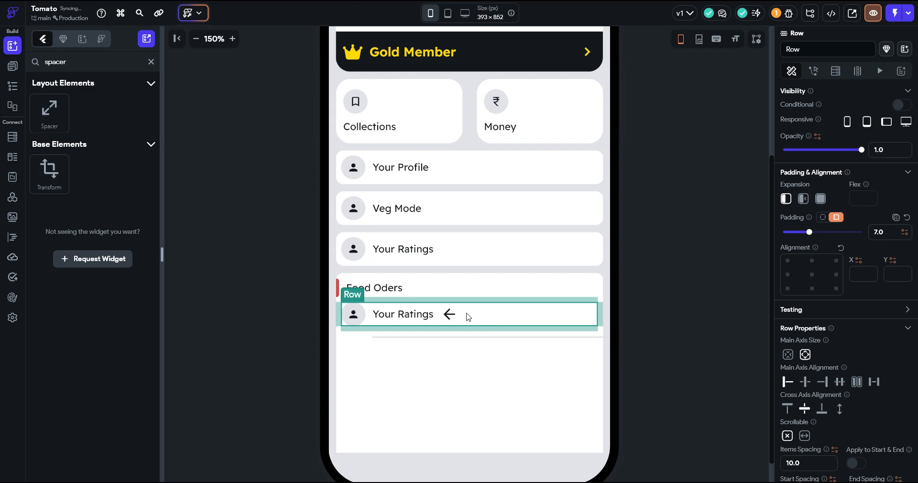
pyautogui.click(450, 314)
pyautogui.click(834, 338)
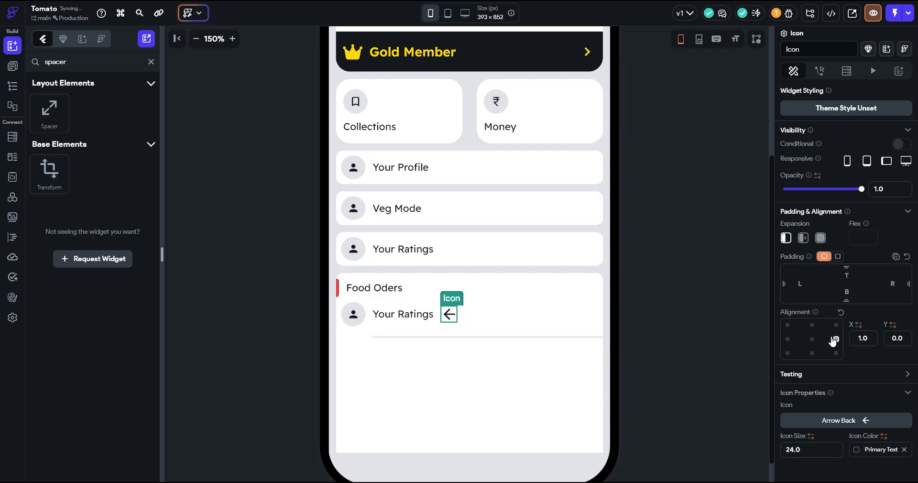
pyautogui.click(841, 312)
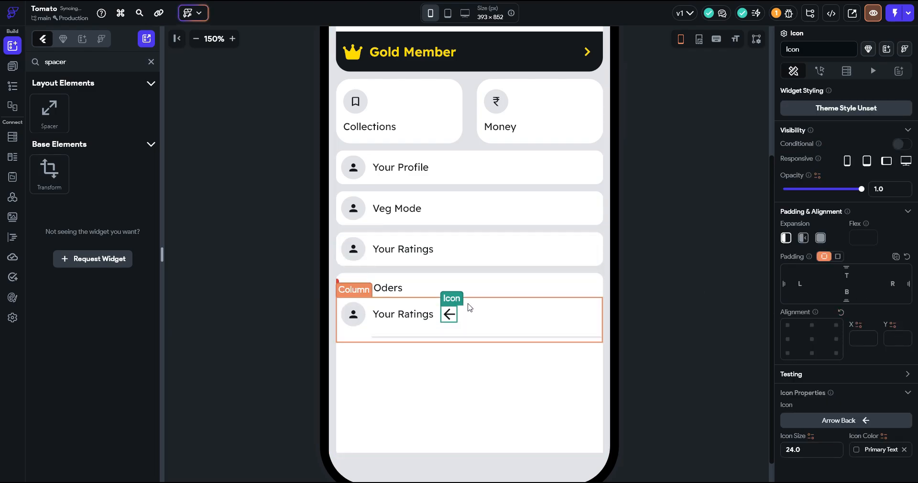
# Insert a nested Row into the Food Oders card's Your Ratings row, after the arrow icon
pyautogui.rightClick(390, 323)
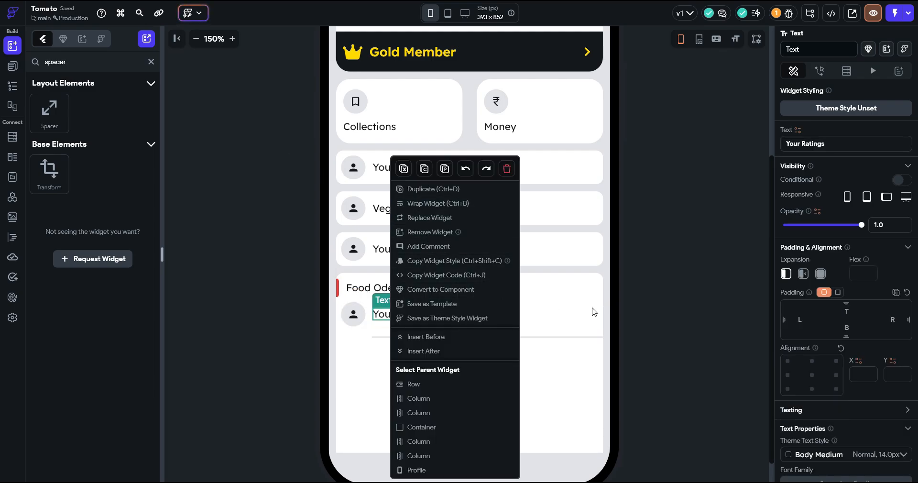
pyautogui.click(594, 311)
pyautogui.rightClick(461, 314)
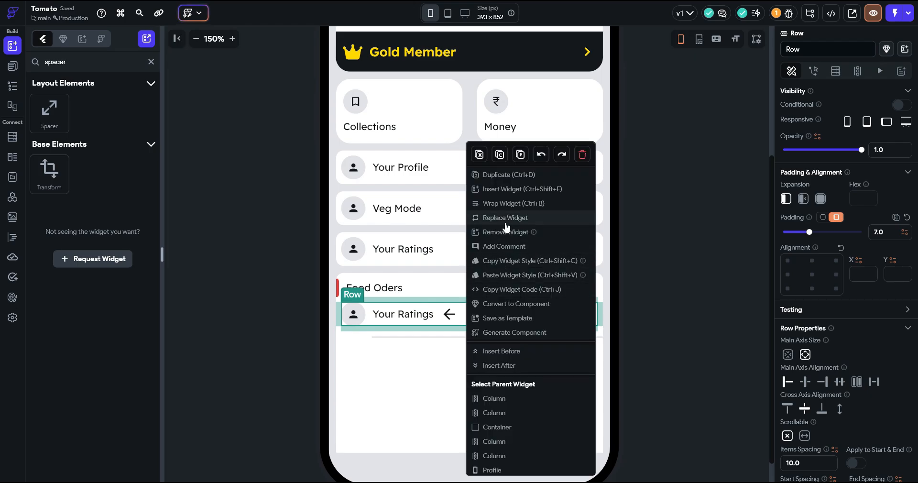
pyautogui.click(498, 189)
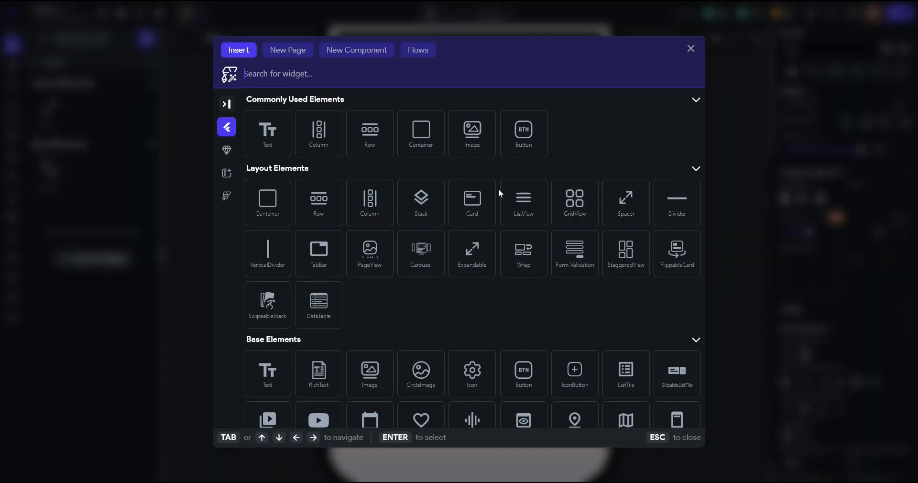
pyautogui.click(370, 138)
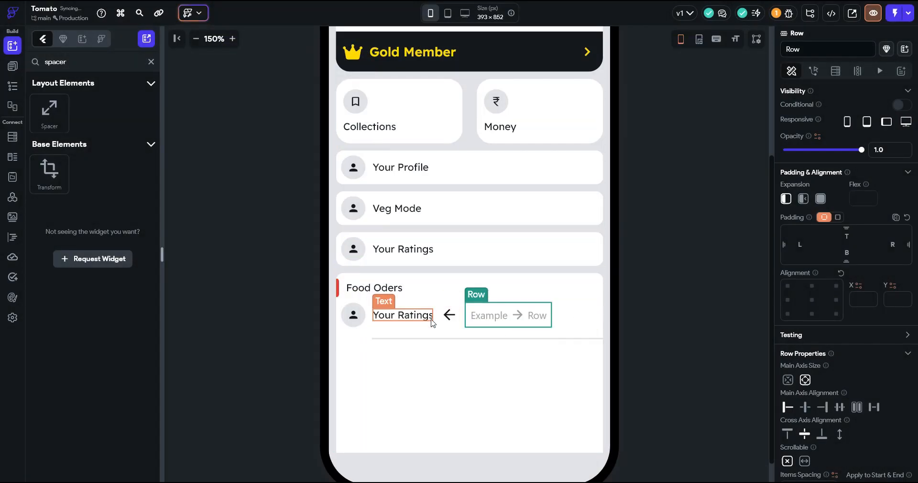
# Move the Your Ratings text and the person icon button into the nested row, ahead of the arrow icon
pyautogui.moveTo(418, 321); pyautogui.dragTo(502, 319)
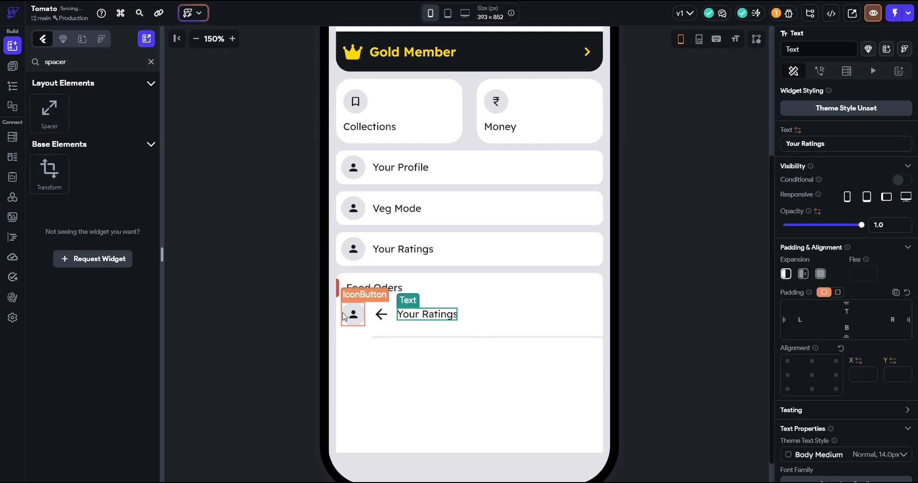
pyautogui.moveTo(350, 316); pyautogui.dragTo(475, 317)
pyautogui.click(358, 318)
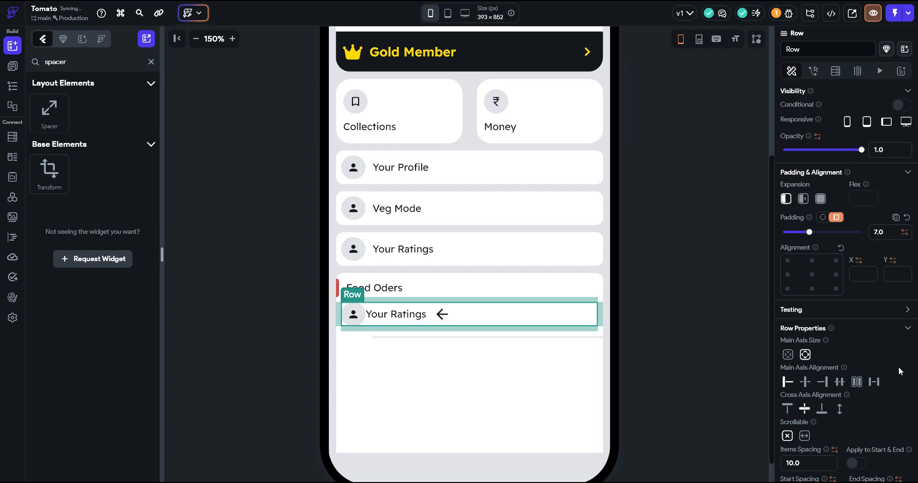
# Set the outer Your Ratings row's main axis alignment to Space Between and the nested row's items spacing to 10
pyautogui.click(875, 382)
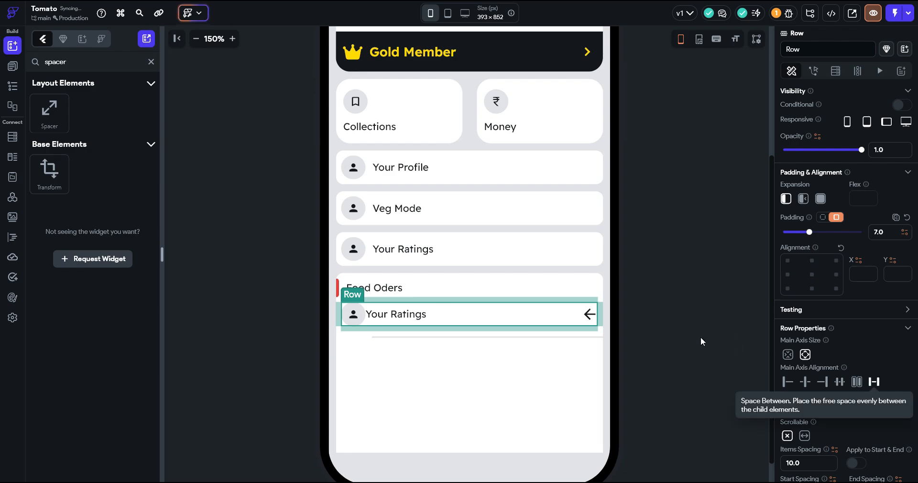
pyautogui.click(378, 326)
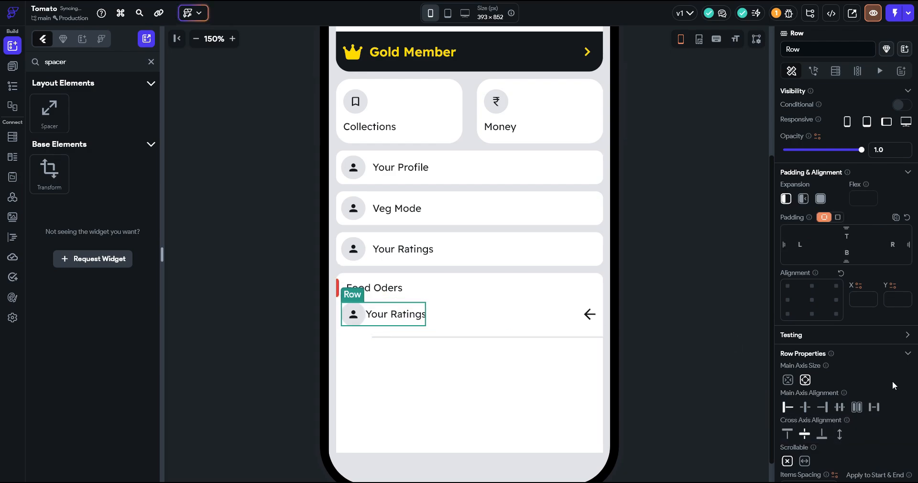
pyautogui.scroll(-2, 892, 381)
pyautogui.click(822, 395)
pyautogui.write('10')
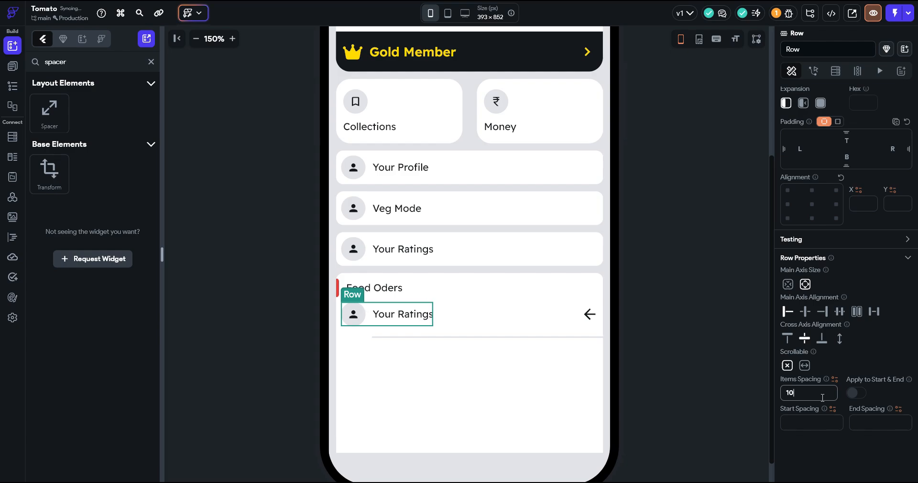
# Replace the Your Ratings row's back-arrow icon with the Material right-chevron icon, searching the icon library for "nex"
pyautogui.click(353, 315)
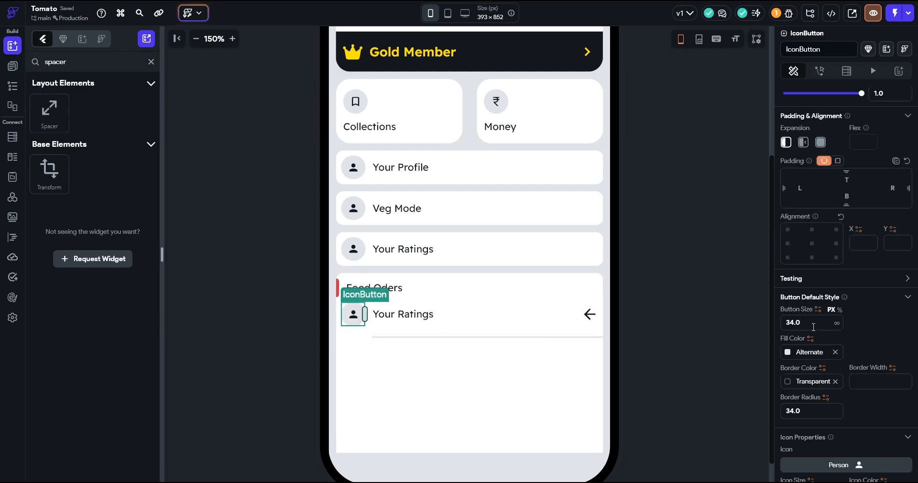
pyautogui.click(583, 305)
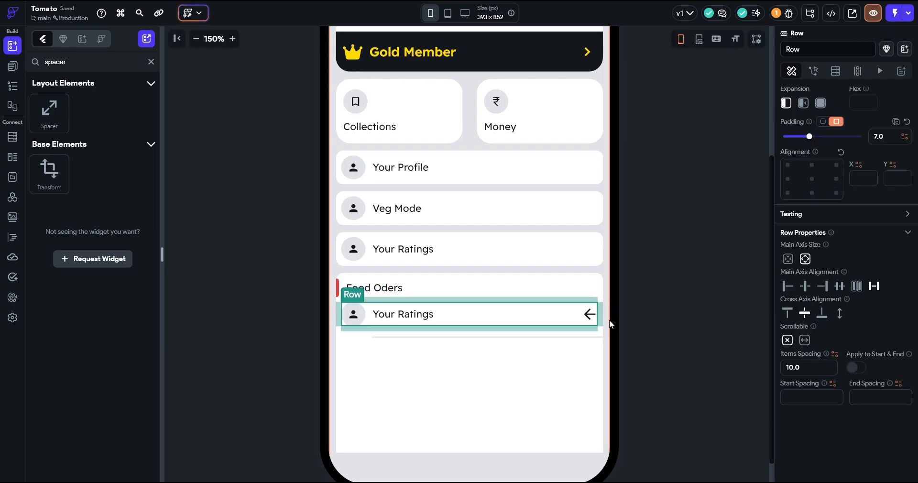
pyautogui.click(592, 317)
pyautogui.click(812, 323)
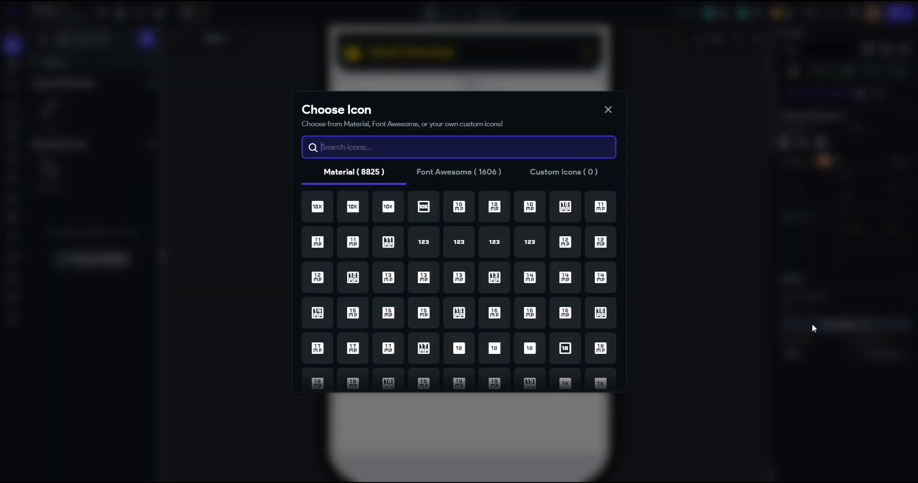
pyautogui.write('nex')
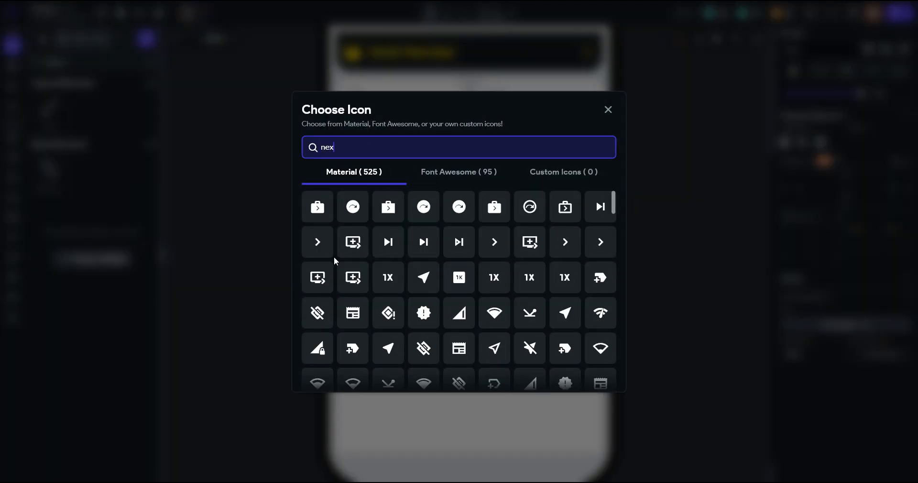
pyautogui.click(319, 246)
pyautogui.click(662, 323)
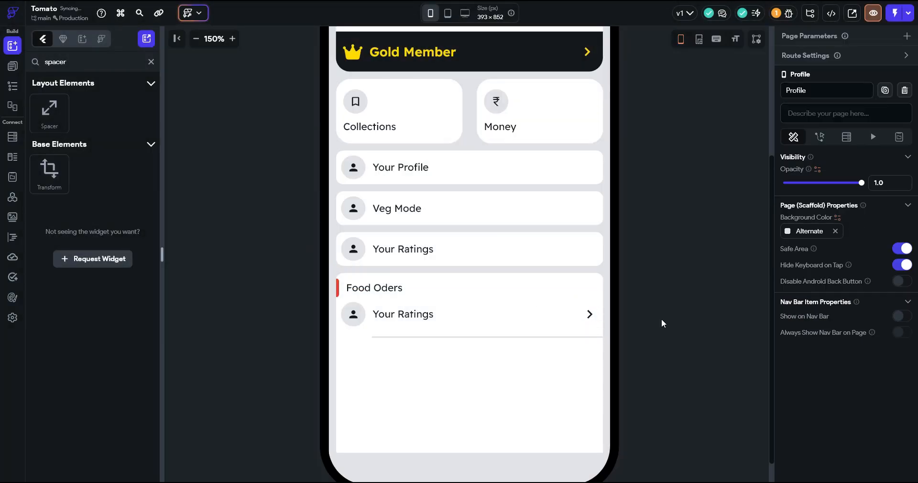
# Duplicate the column holding the Your Ratings row and its divider three times within the Food Oders card
pyautogui.click(435, 334)
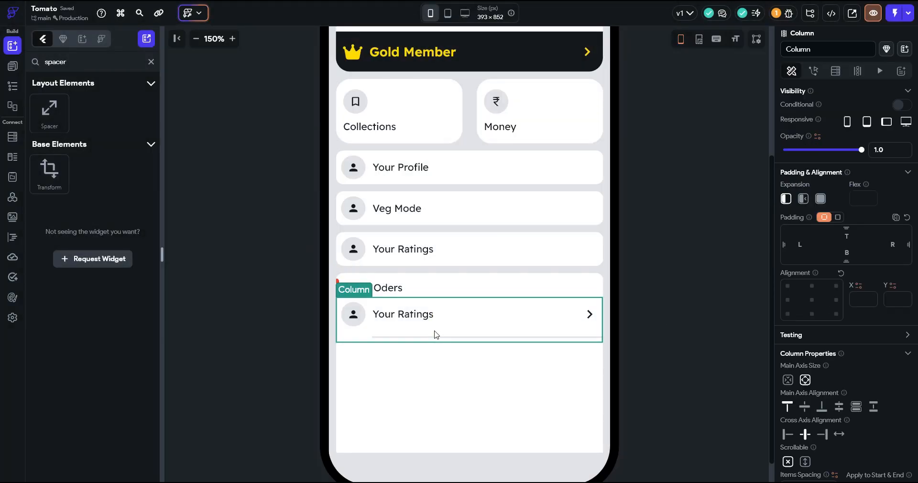
pyautogui.hotkey('ctrl', 'd')
pyautogui.hotkey('ctrl', 'd')
pyautogui.hotkey('ctrl', 'd')
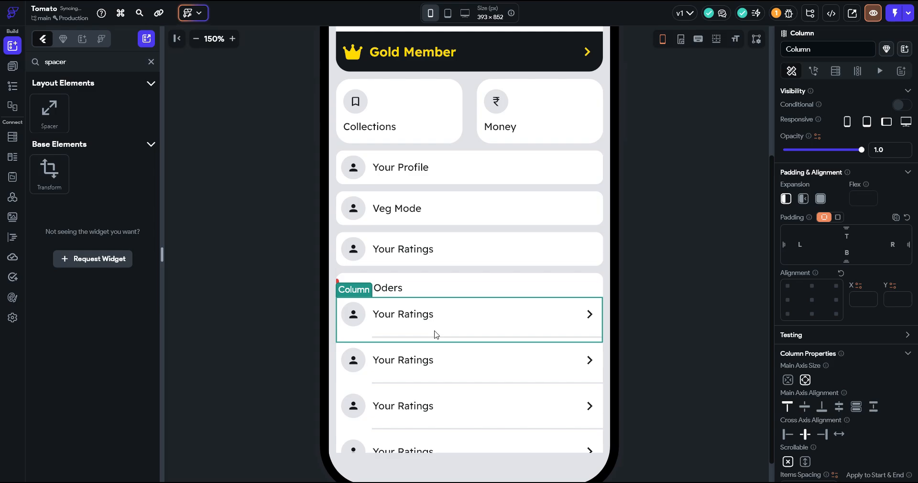
pyautogui.scroll(-1, 435, 334)
pyautogui.scroll(1, 434, 334)
pyautogui.scroll(-1, 478, 325)
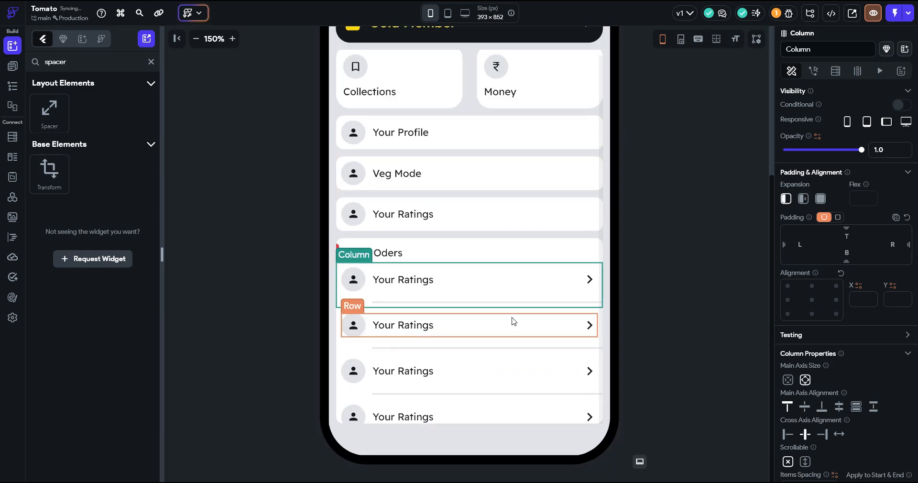
# Turn on the display of layout overflows on the canvas and view the Profile page at 110% zoom
pyautogui.click(572, 241)
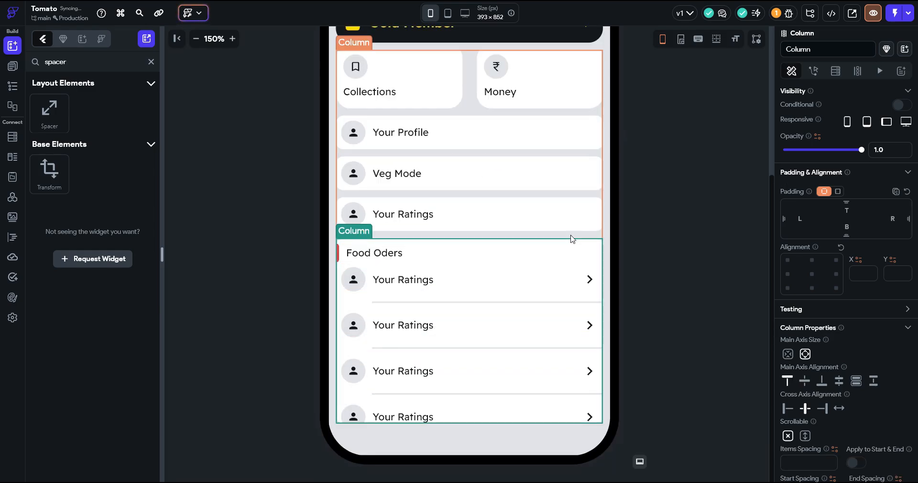
pyautogui.click(572, 238)
pyautogui.scroll(-1, 835, 304)
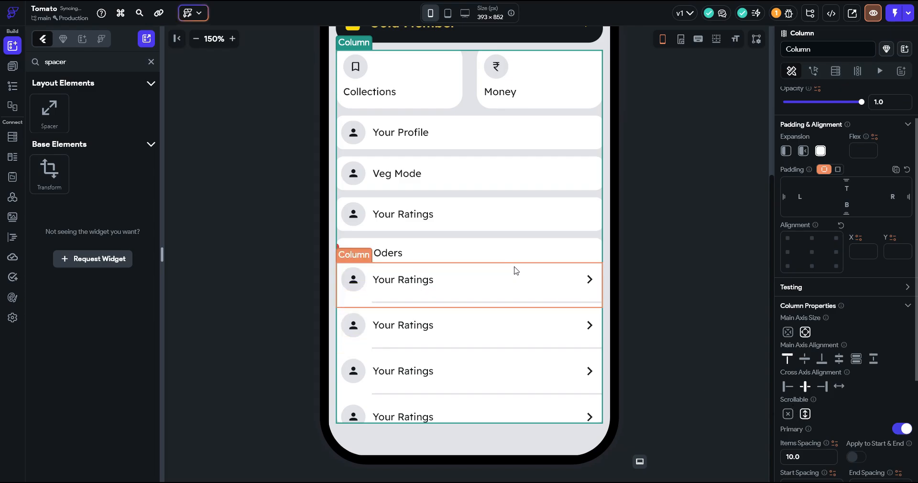
pyautogui.scroll(5, 516, 270)
pyautogui.scroll(-5, 517, 270)
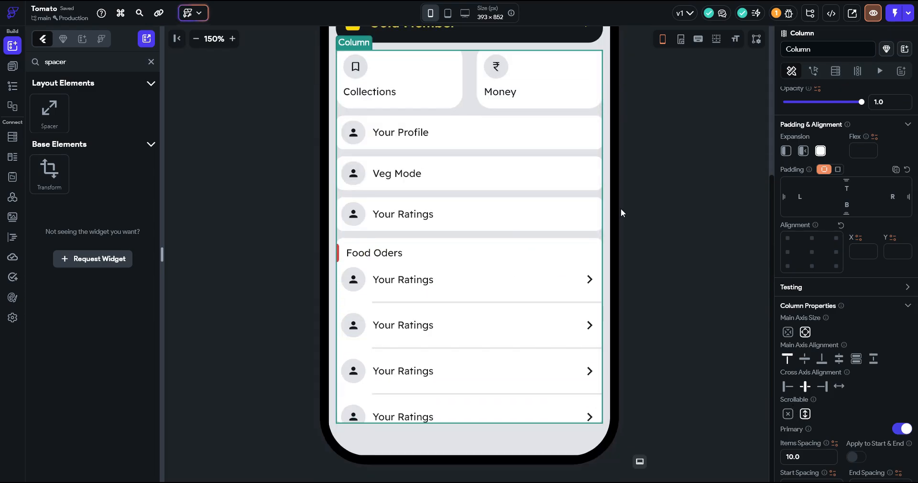
pyautogui.scroll(3, 621, 208)
pyautogui.click(722, 38)
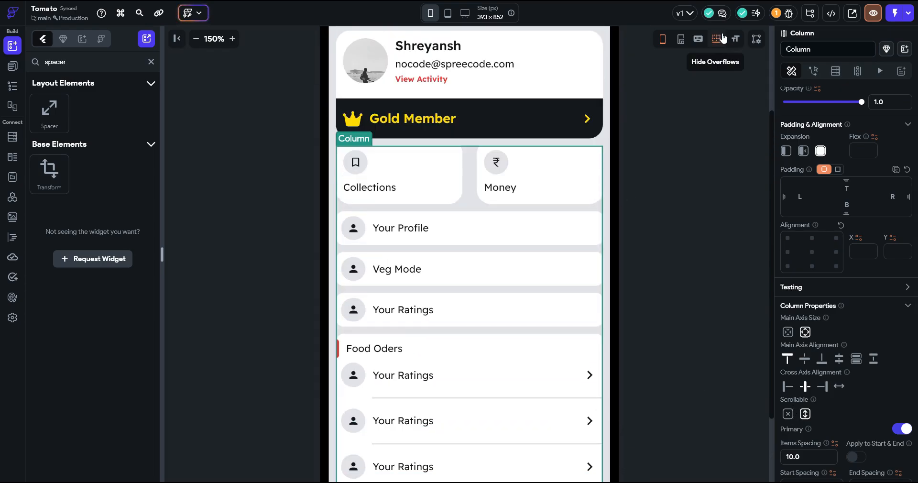
pyautogui.click(196, 39)
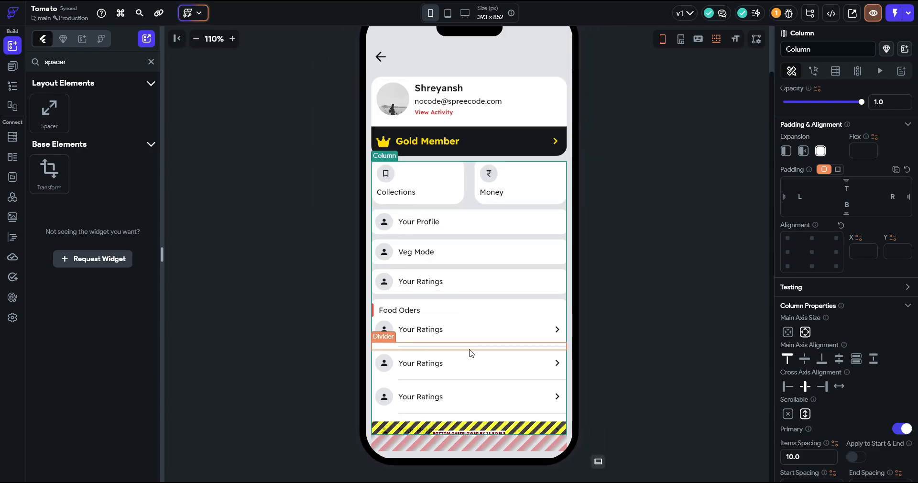
# Select the Food Oders card's parent container and stretch its height to 316 px to fit all four rows
pyautogui.click(470, 306)
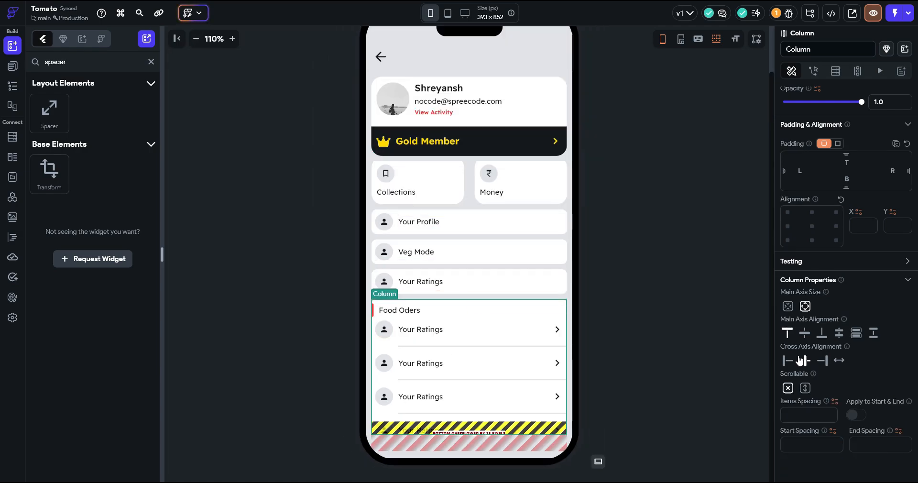
pyautogui.rightClick(384, 299)
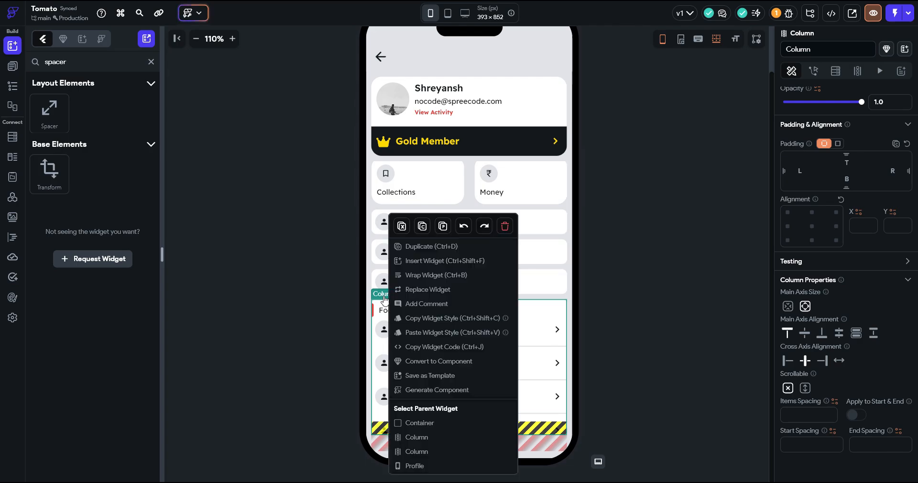
pyautogui.click(416, 424)
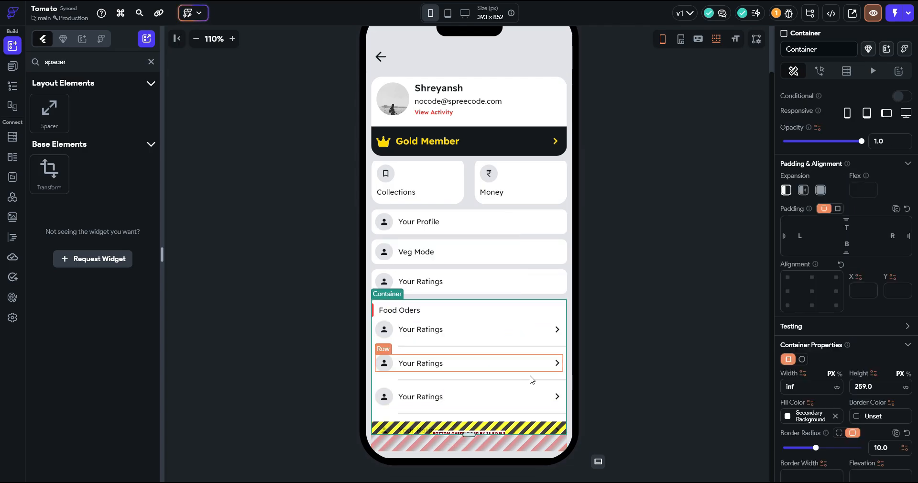
pyautogui.moveTo(468, 434); pyautogui.dragTo(459, 466)
pyautogui.scroll(-1, 503, 234)
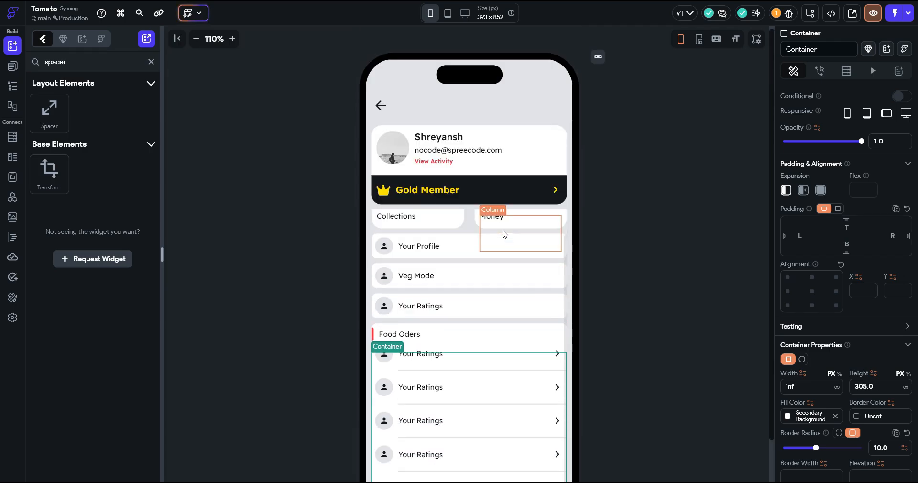
pyautogui.moveTo(469, 435)
pyautogui.mouseDown()
pyautogui.moveTo(455, 445)
pyautogui.moveTo(467, 436)
pyautogui.mouseUp()
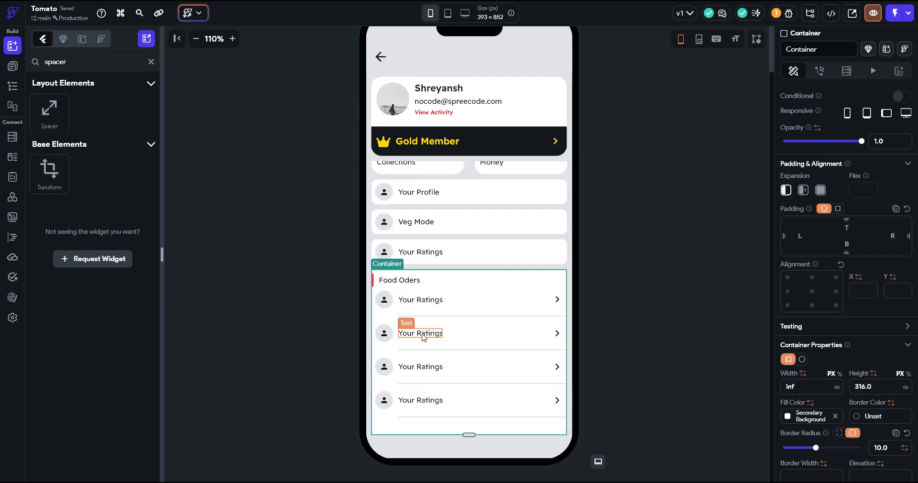
# Change the label of the first row in the Food Oders card to "Your Order"
pyautogui.click(421, 300)
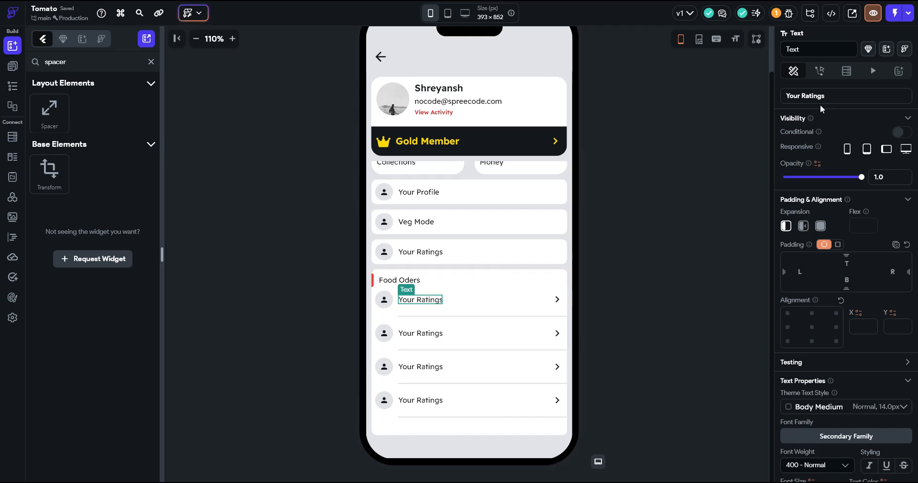
pyautogui.click(835, 96)
pyautogui.press('BackSpace')
pyautogui.press('BackSpace')
pyautogui.press('BackSpace')
pyautogui.press('BackSpace')
pyautogui.press('BackSpace')
pyautogui.write('Order')
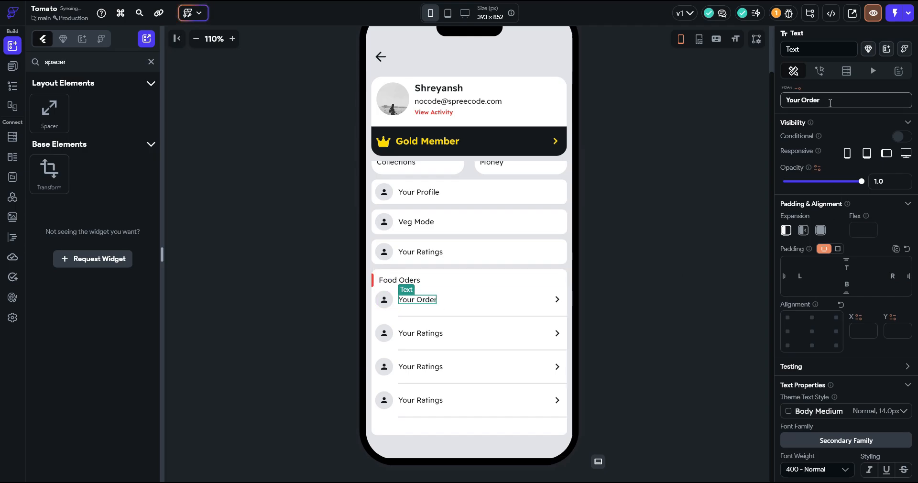
# Change the label of the second row in the Food Oders card to "Favorite order"
pyautogui.click(423, 318)
pyautogui.click(421, 334)
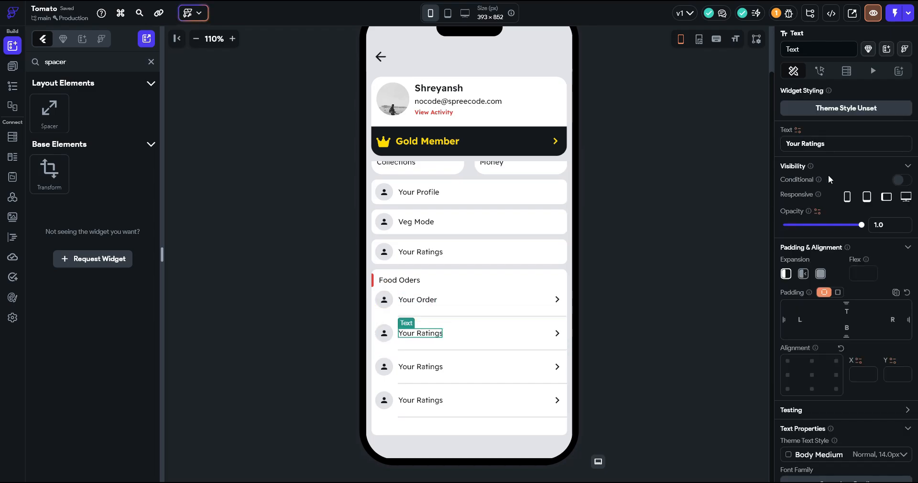
pyautogui.moveTo(830, 144); pyautogui.dragTo(773, 137)
pyautogui.write('Favorite F')
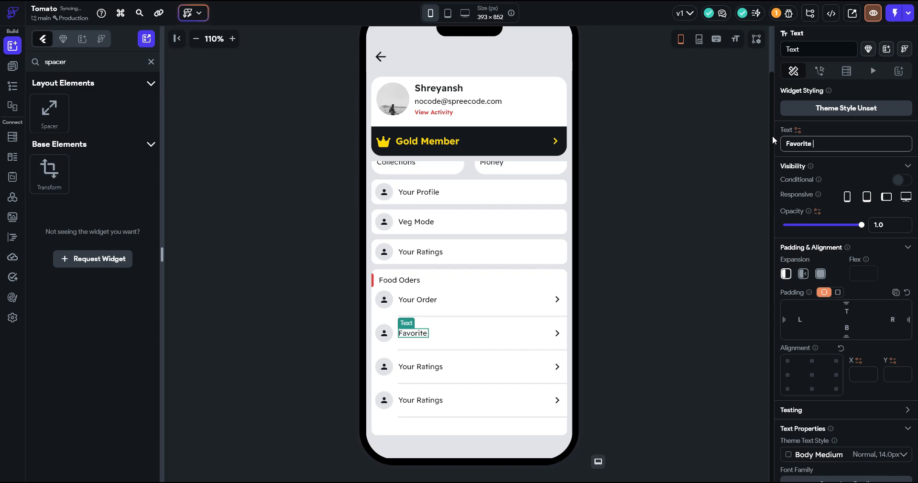
pyautogui.press('BackSpace')
pyautogui.write('order')
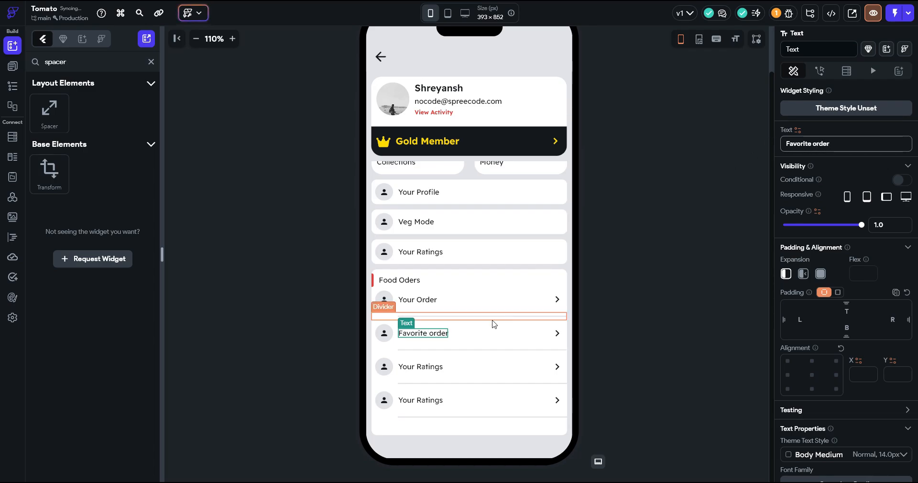
# Change the third row's label in the Food Oders card to "Food on train" and the fourth row's to "Address book"
pyautogui.click(421, 367)
pyautogui.tripleClick(820, 145)
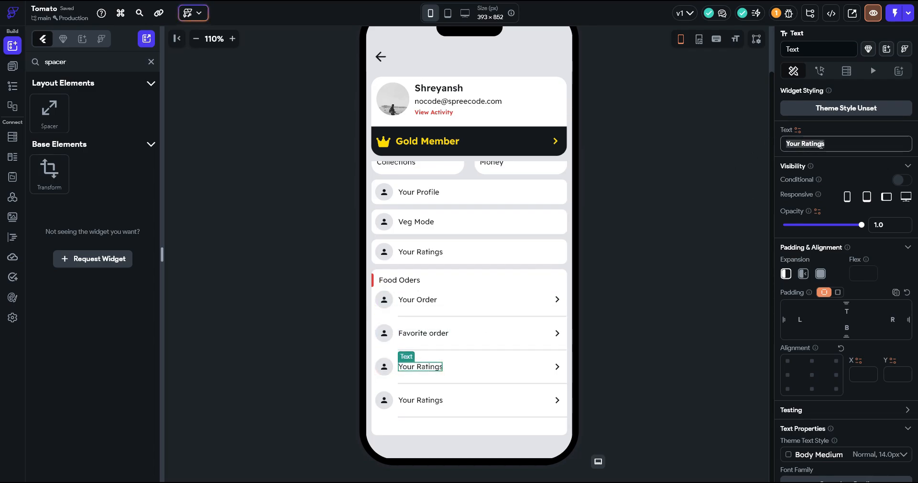
pyautogui.write('Food on train')
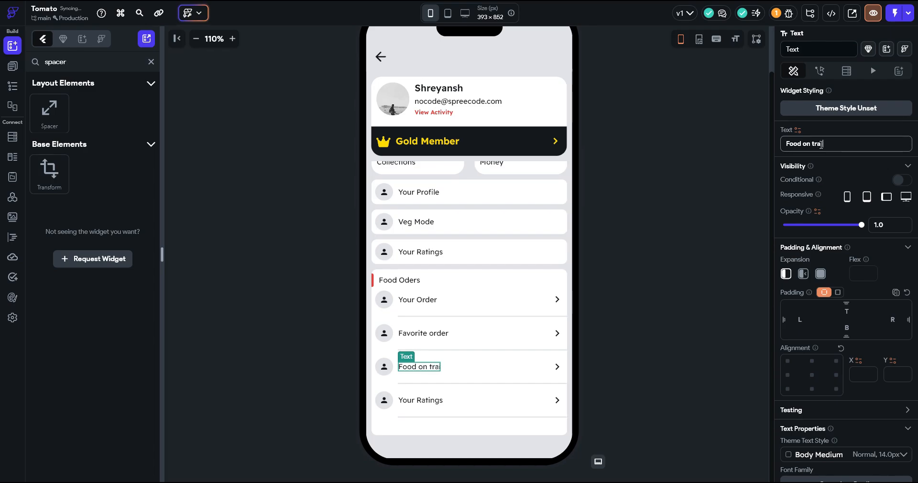
pyautogui.click(421, 400)
pyautogui.tripleClick(815, 141)
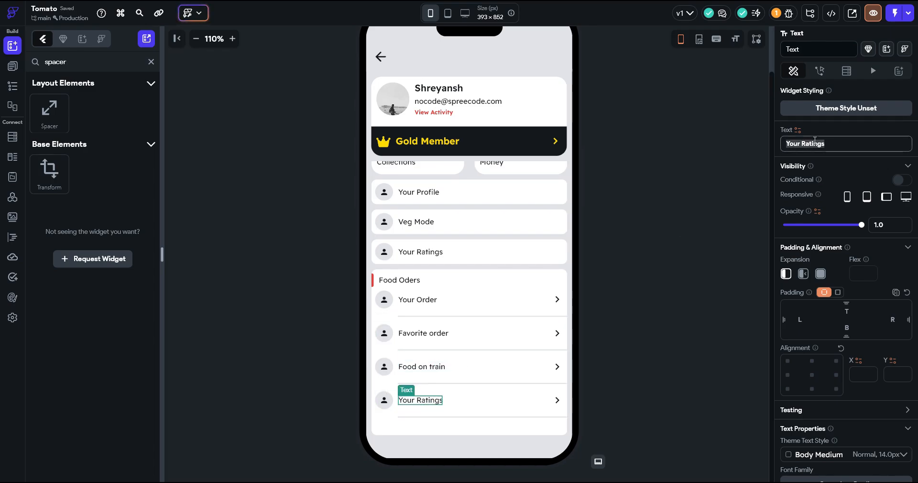
pyautogui.write('Addr')
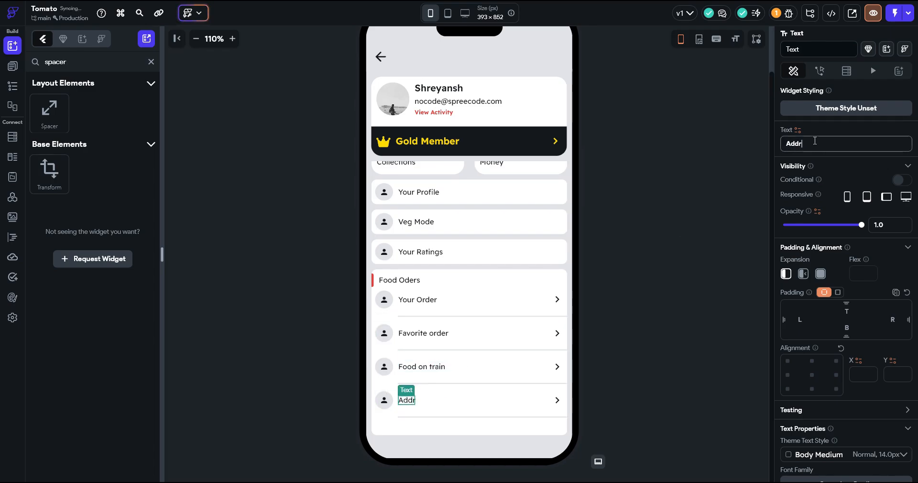
pyautogui.write('ess book')
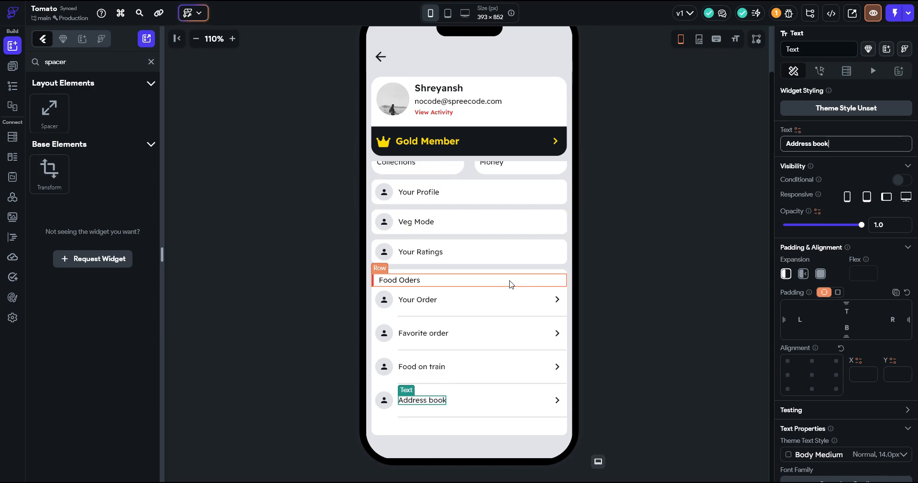
# Duplicate the whole Food Oders container, placing the copy below the original card
pyautogui.rightClick(519, 276)
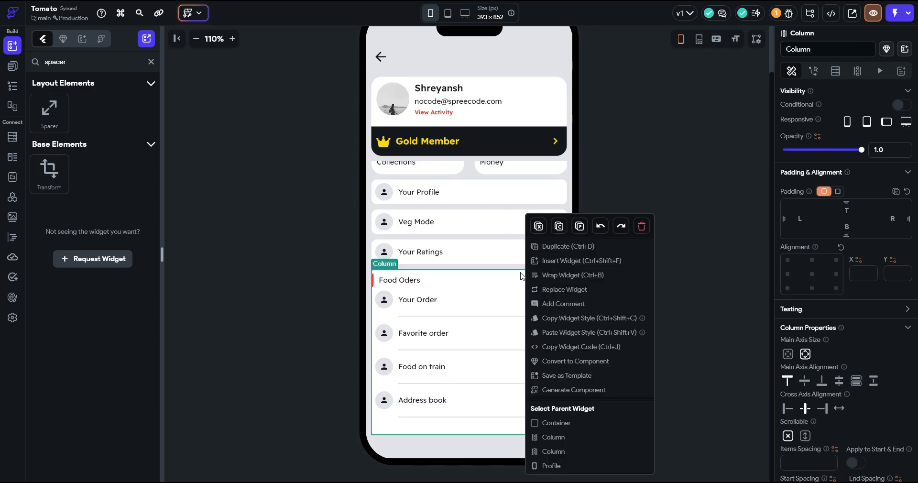
pyautogui.click(539, 419)
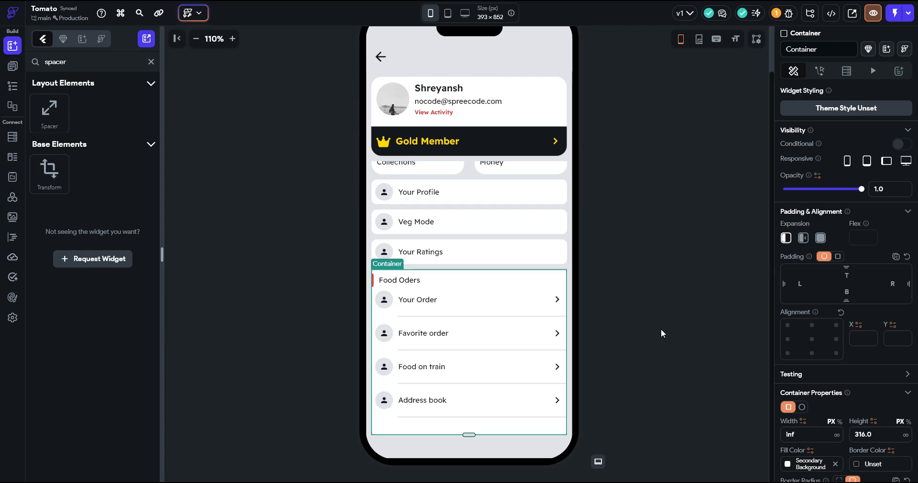
pyautogui.scroll(-4, 474, 281)
# Change the heading text of the duplicated card to "More"
pyautogui.click(403, 281)
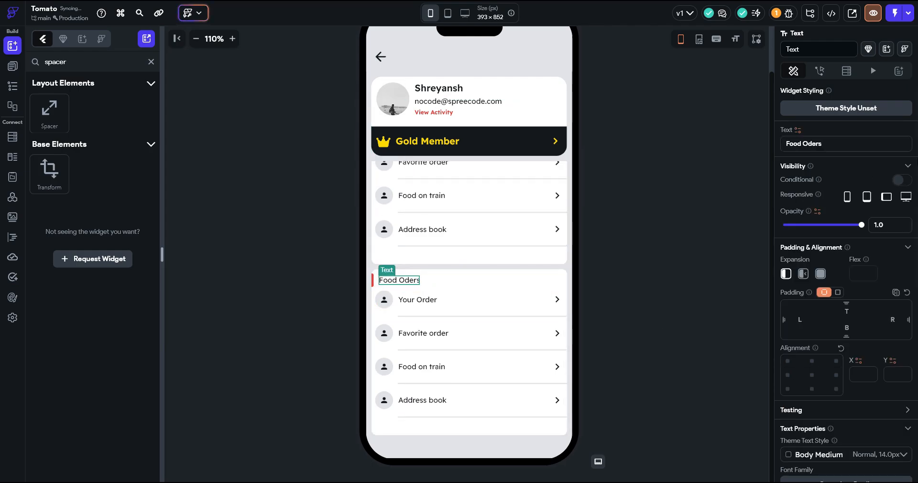
pyautogui.moveTo(837, 146); pyautogui.dragTo(684, 111)
pyautogui.write('More')
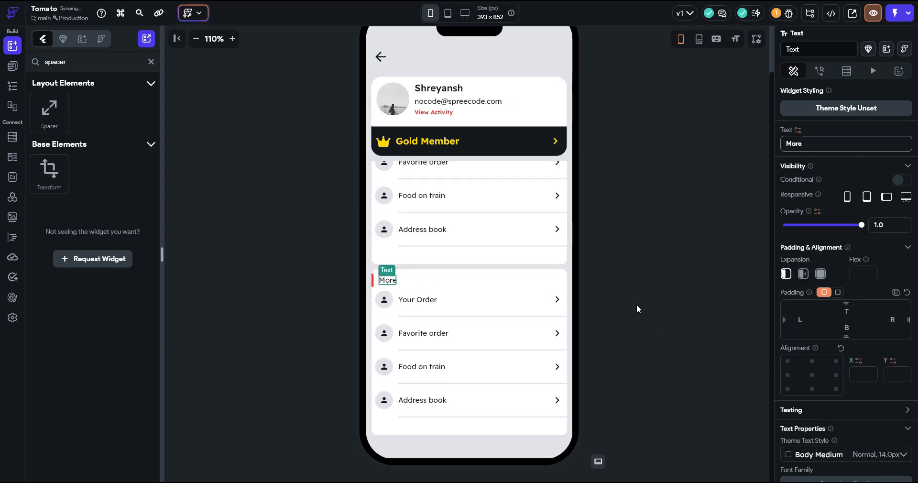
# Change the first row's label in the More card to "Choose Language" and the second row's to "About"
pyautogui.click(411, 299)
pyautogui.moveTo(816, 151); pyautogui.dragTo(659, 159)
pyautogui.write('Choose Lang')
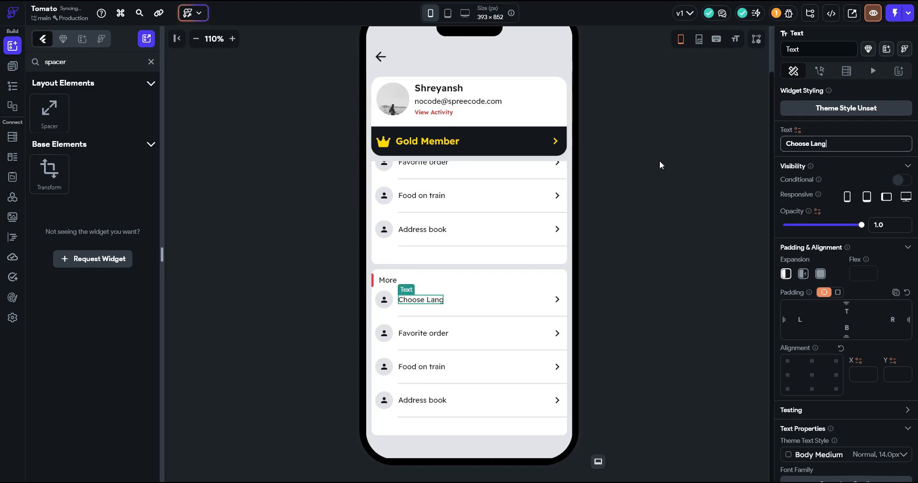
pyautogui.write('uage')
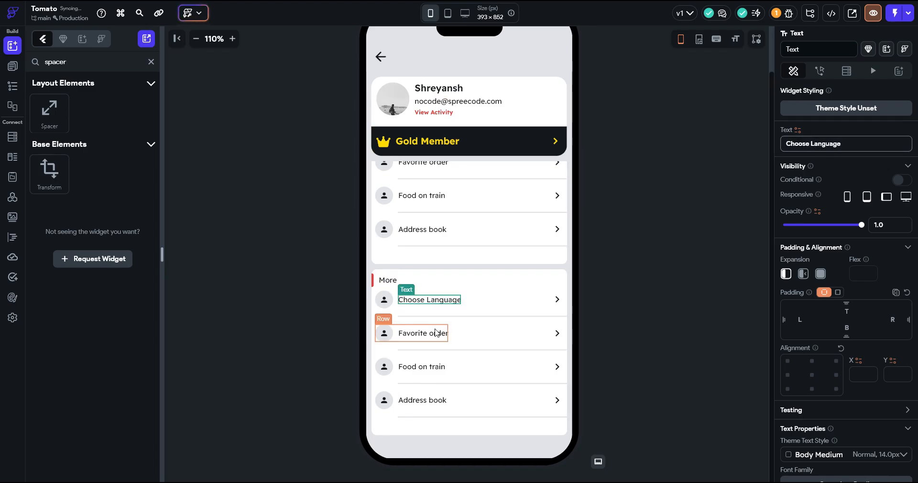
pyautogui.click(423, 333)
pyautogui.moveTo(850, 144); pyautogui.dragTo(717, 144)
pyautogui.write('About')
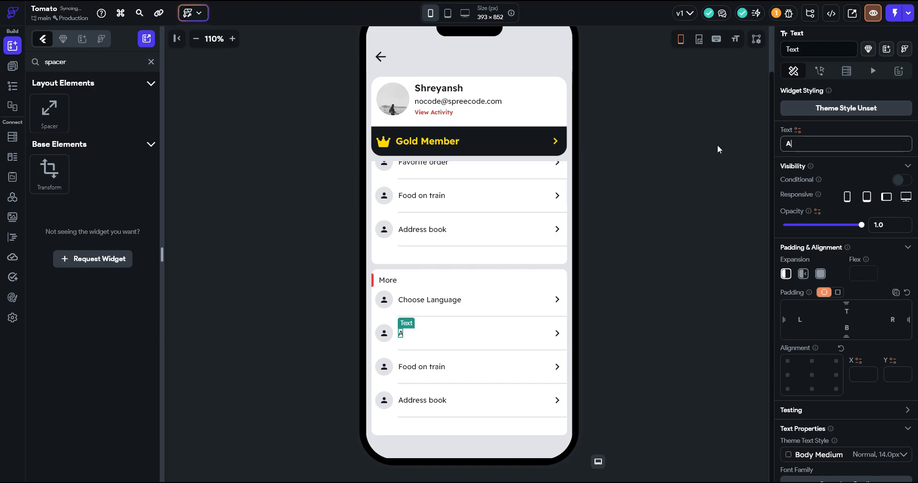
# Change the third row's label in the More card to "Feedback" and the fourth row's to "Setting"
pyautogui.click(430, 367)
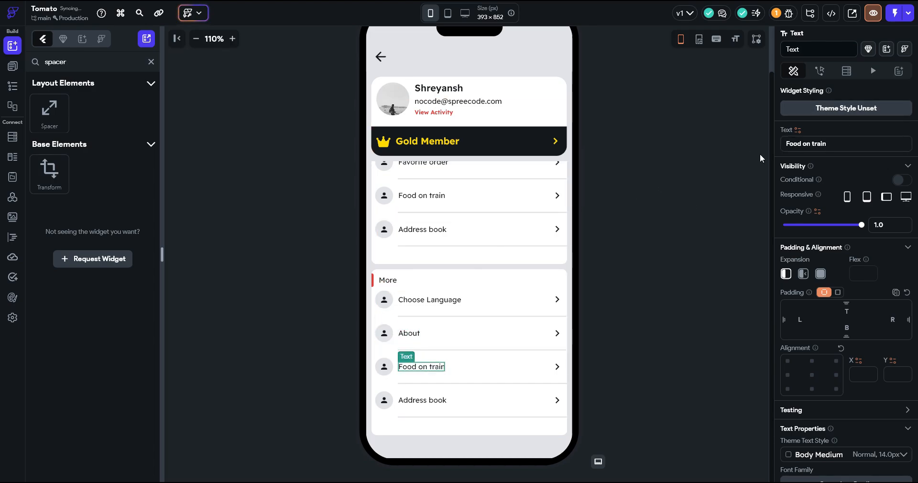
pyautogui.moveTo(847, 143); pyautogui.dragTo(720, 145)
pyautogui.write('Feed')
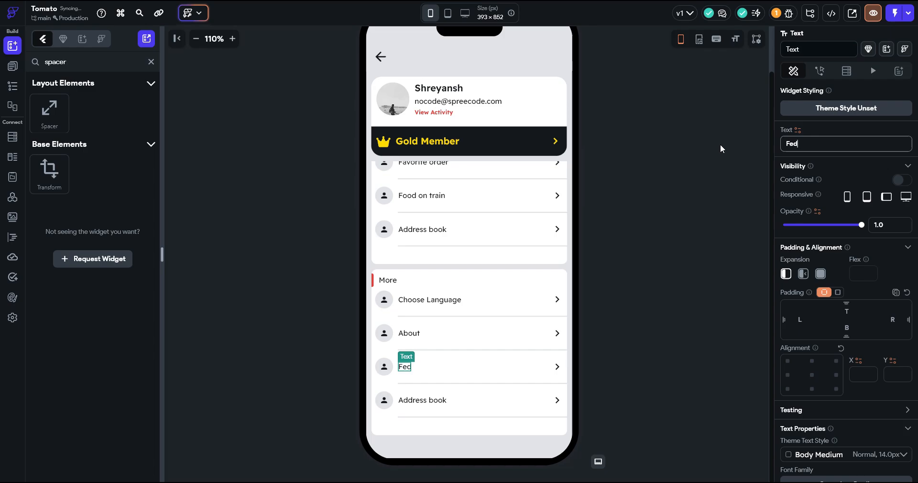
pyautogui.write('back')
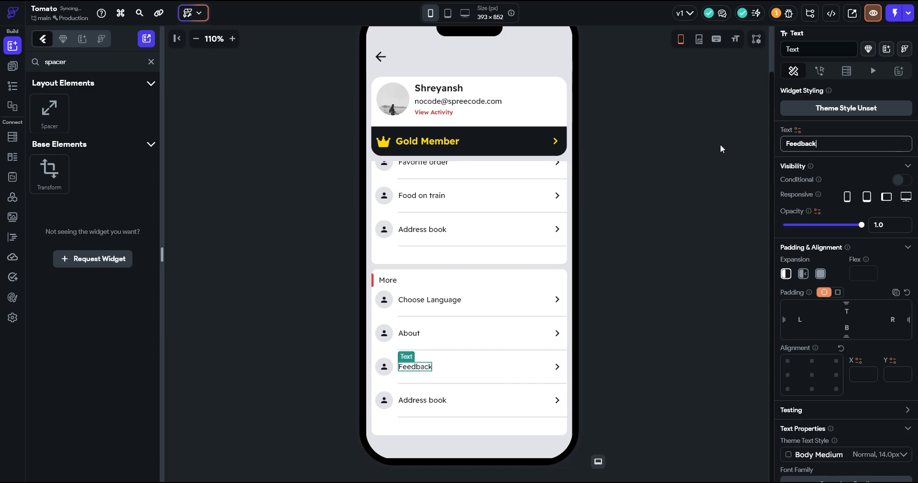
pyautogui.click(429, 400)
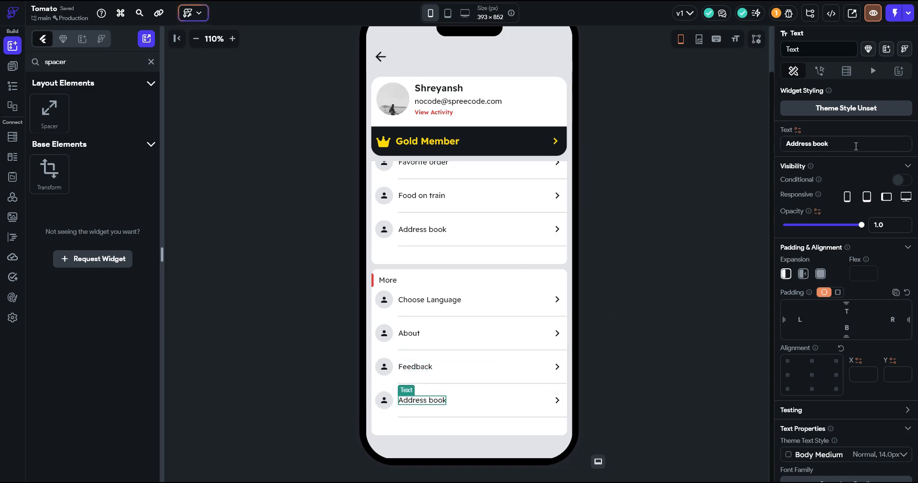
pyautogui.moveTo(855, 146); pyautogui.dragTo(731, 143)
pyautogui.write('Setting')
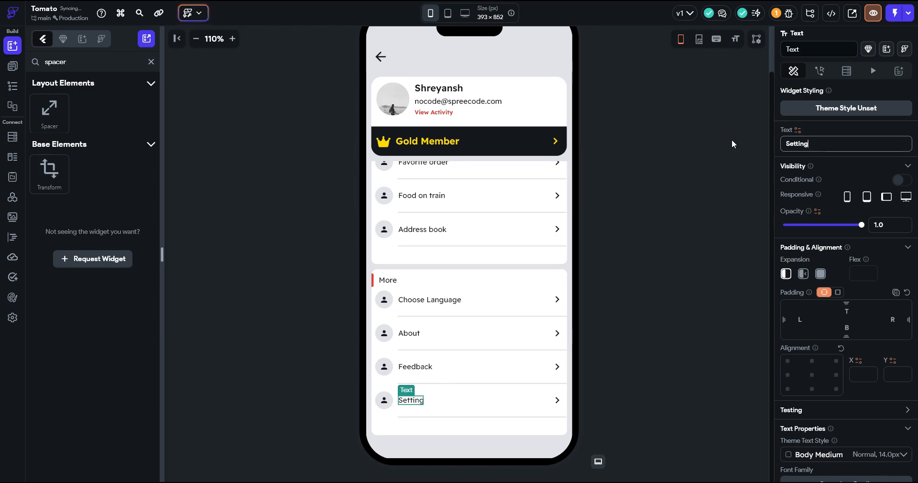
# Replace the Choose Language row's person icon with the Language icon and set its icon size to 15
pyautogui.click(384, 300)
pyautogui.scroll(-8, 804, 334)
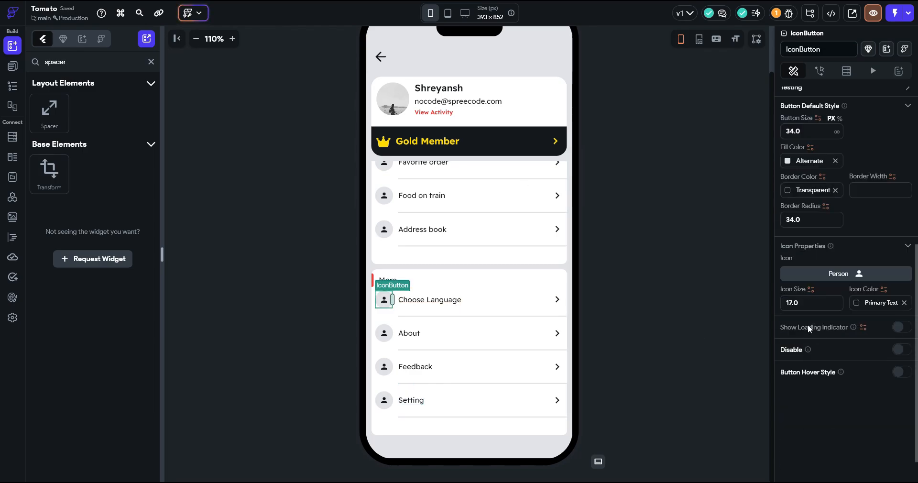
pyautogui.click(803, 279)
pyautogui.write('l')
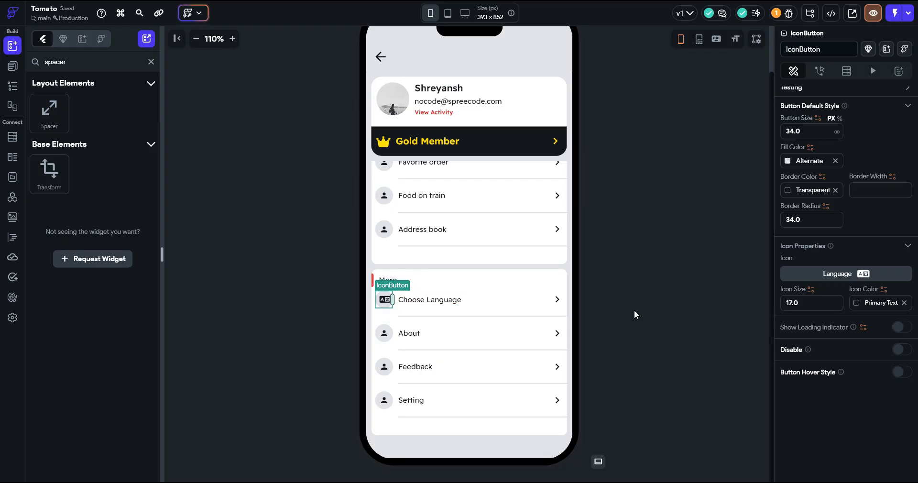
pyautogui.click(810, 299)
pyautogui.press('Down')
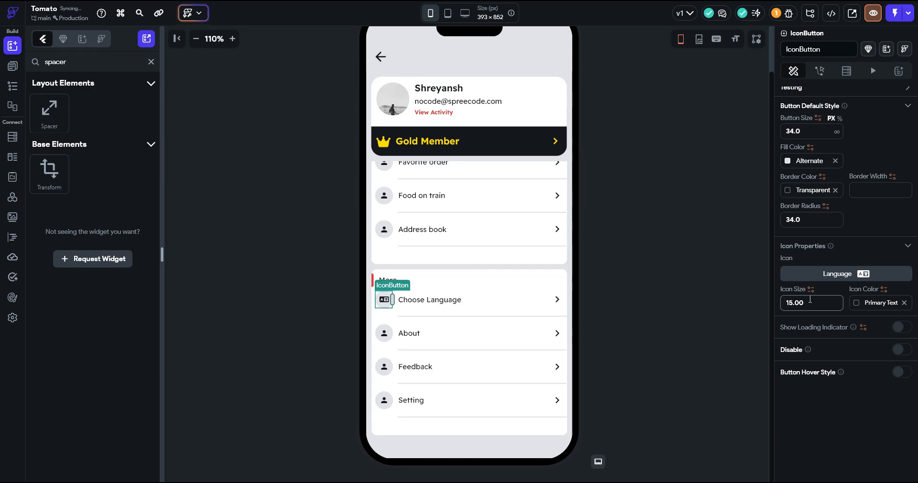
# Replace the About row's person icon with an outlined info icon
pyautogui.click(384, 333)
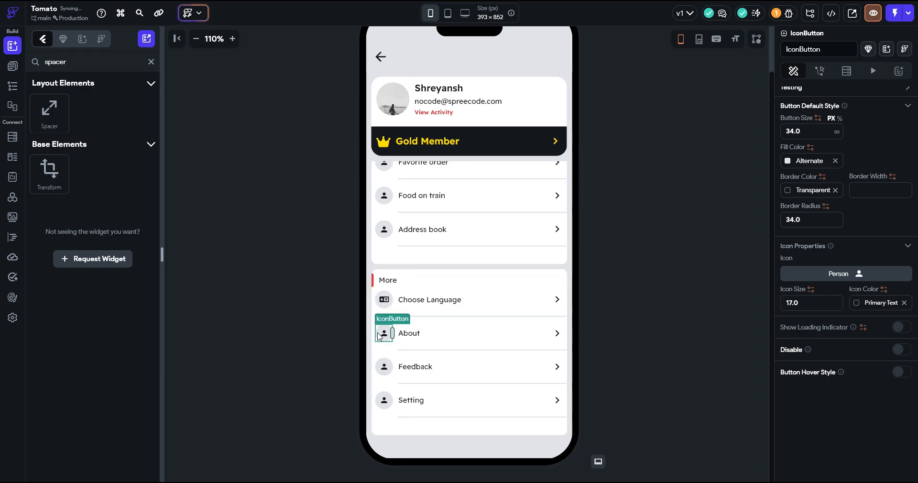
pyautogui.click(822, 274)
pyautogui.write('injfo')
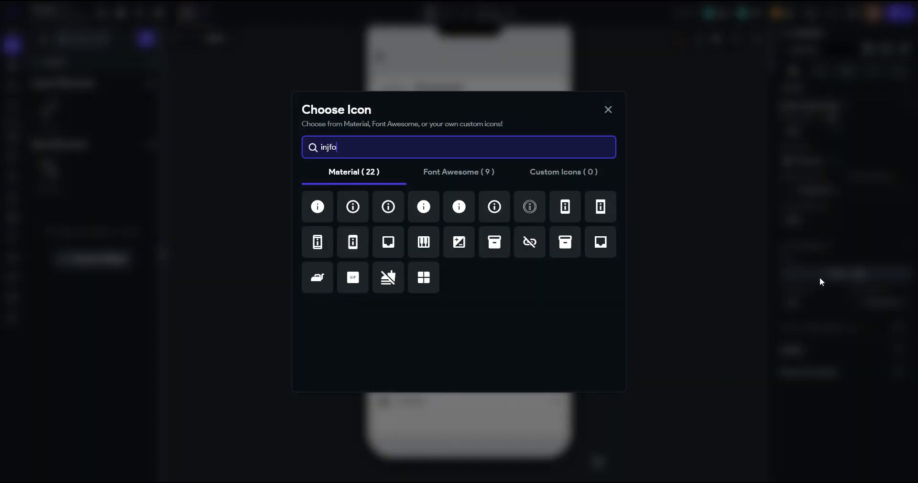
pyautogui.click(353, 207)
# Replace the Feedback row's person icon with the Text Fields icon
pyautogui.click(849, 273)
pyautogui.write('feed')
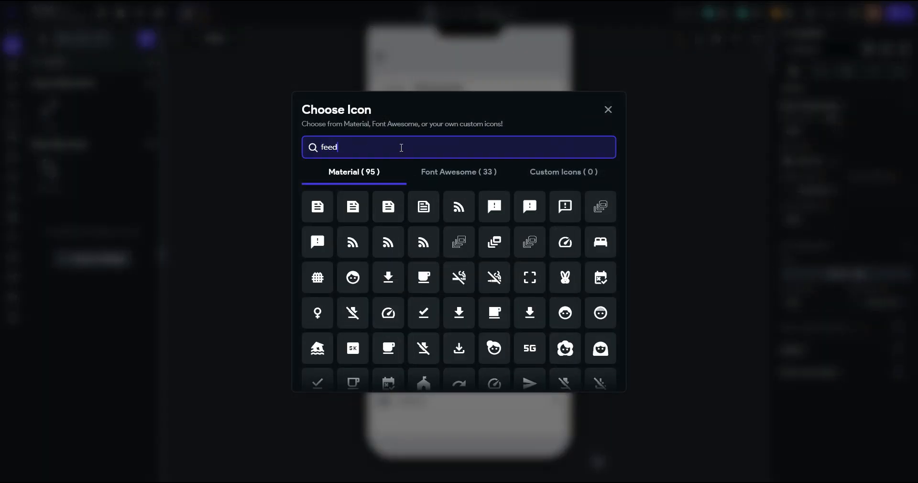
pyautogui.hotkey('ctrl', 'a')
pyautogui.write('text')
pyautogui.click(353, 206)
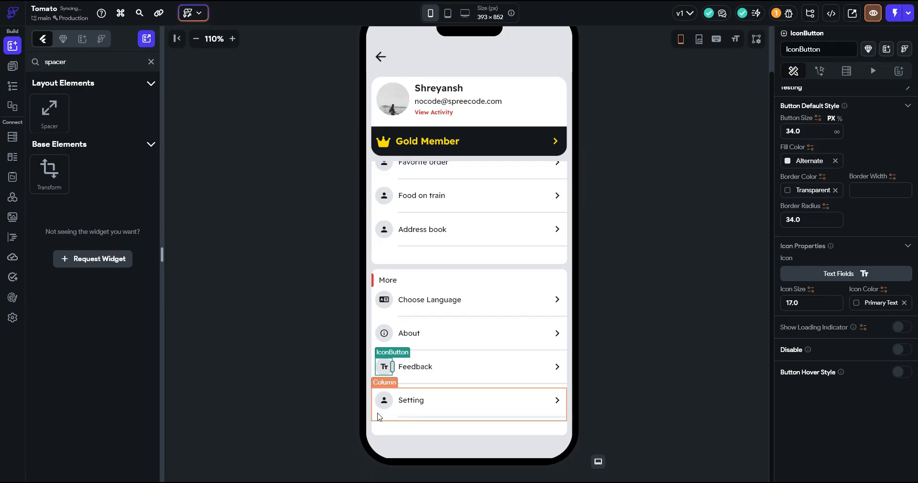
# Replace the Setting row's person icon with the Settings Sharp gear icon
pyautogui.click(810, 273)
pyautogui.write('sett')
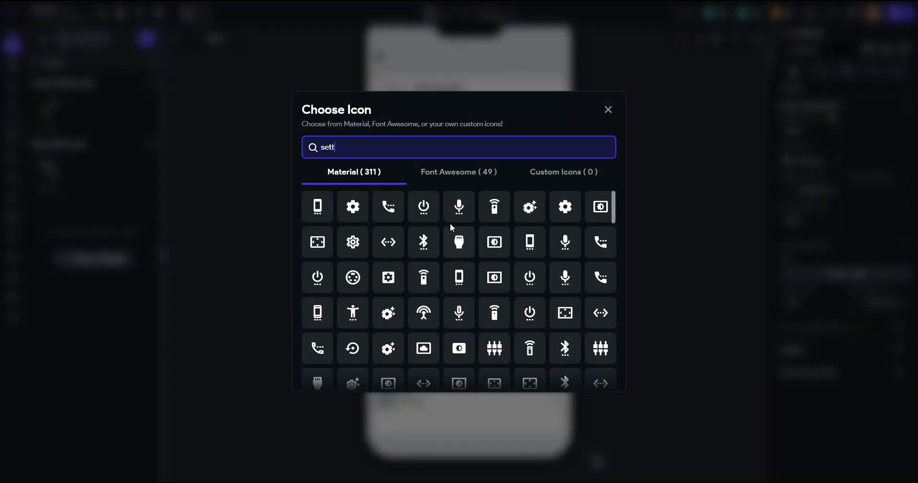
pyautogui.click(353, 206)
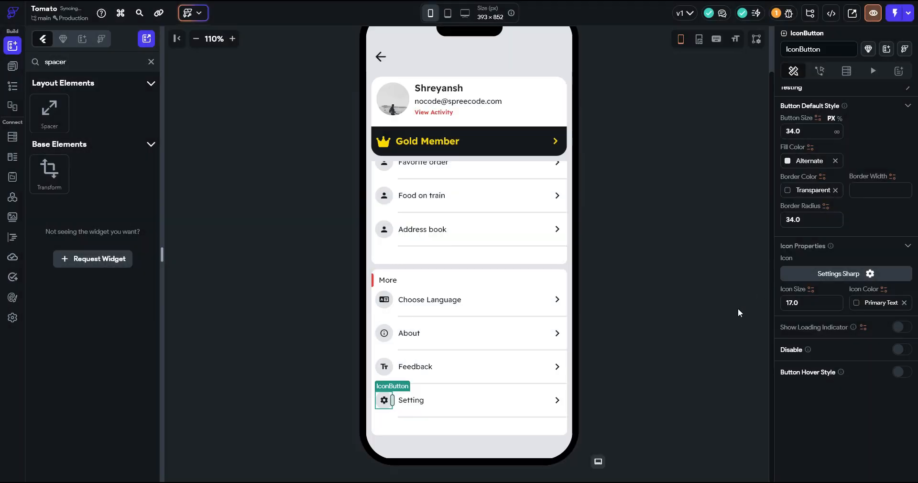
pyautogui.click(738, 308)
# Replace the person icon of the Your Order row in the Food Oders card with Shopping Bag Outlined
pyautogui.scroll(3, 412, 263)
pyautogui.scroll(2, 412, 264)
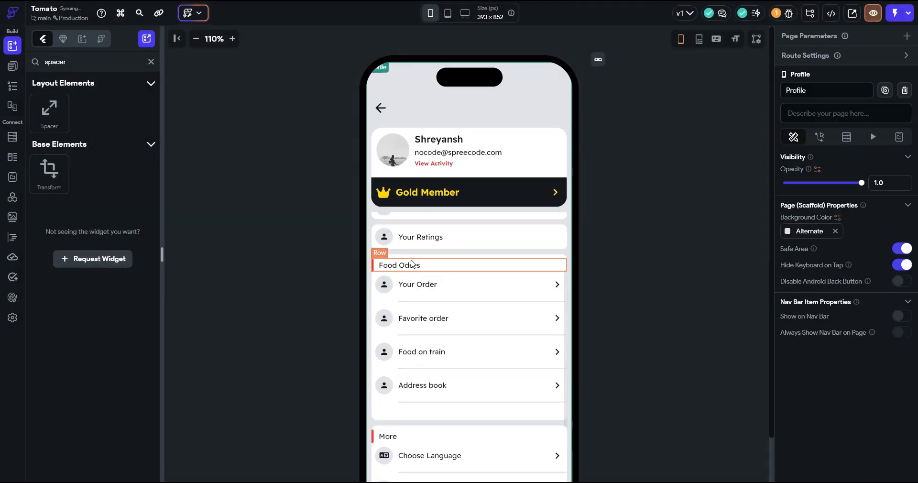
pyautogui.click(383, 284)
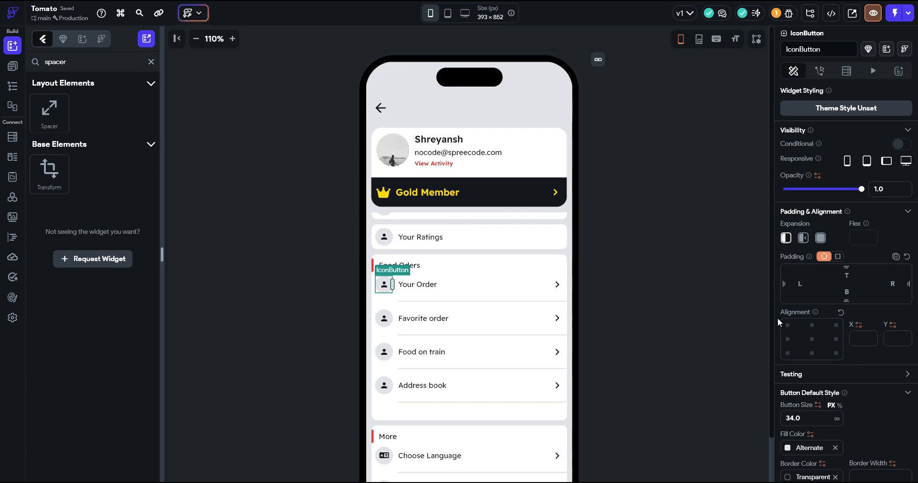
pyautogui.scroll(-5, 821, 345)
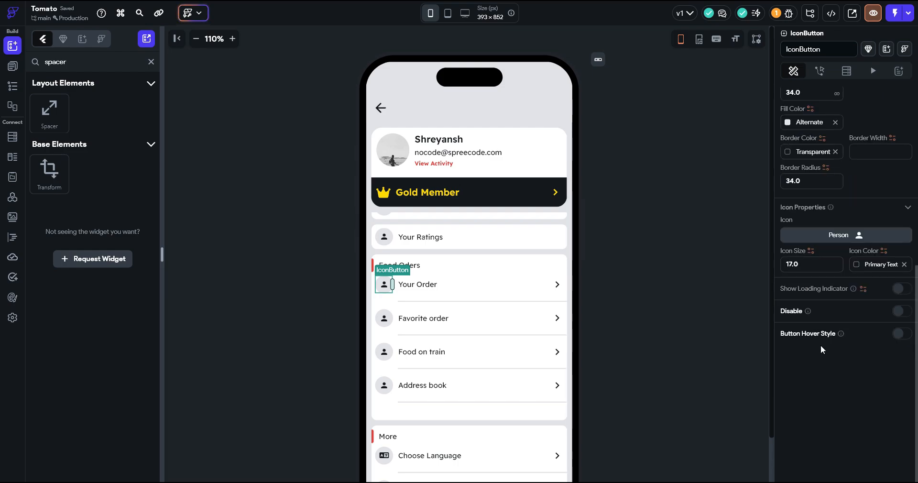
pyautogui.click(812, 230)
pyautogui.write('bag')
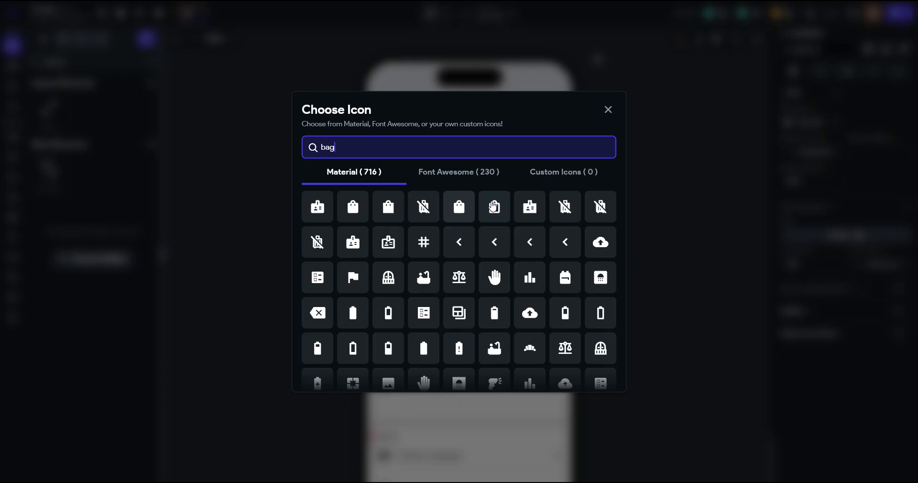
pyautogui.click(494, 207)
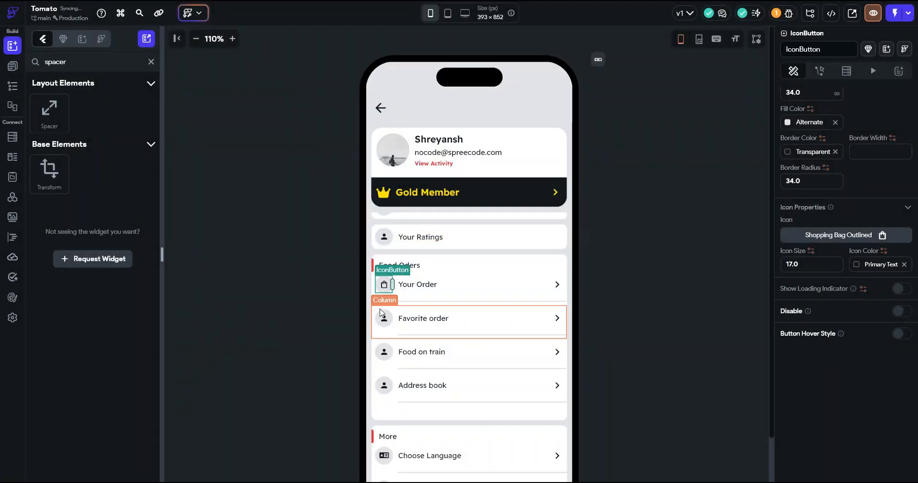
# Set the Favorite order row's icon to Favorite Border and the Food on train row's icon to a train
pyautogui.click(823, 237)
pyautogui.write('heart')
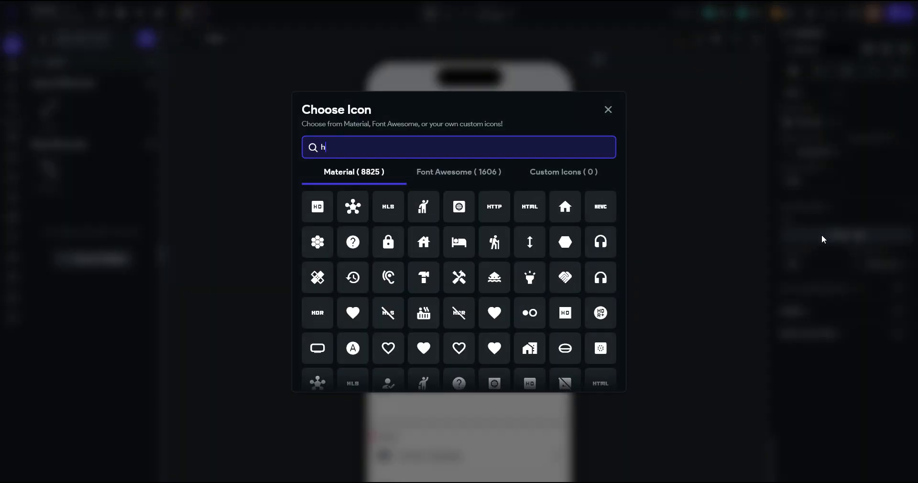
pyautogui.click(431, 306)
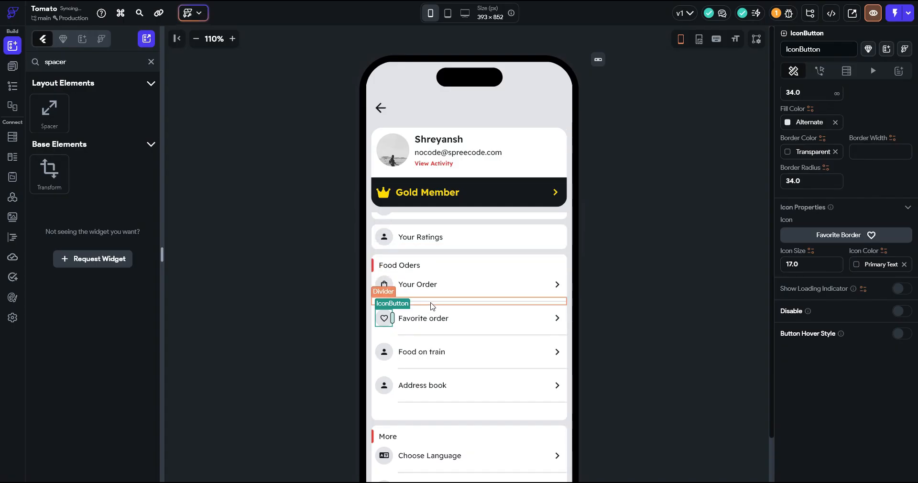
pyautogui.click(391, 352)
pyautogui.click(816, 241)
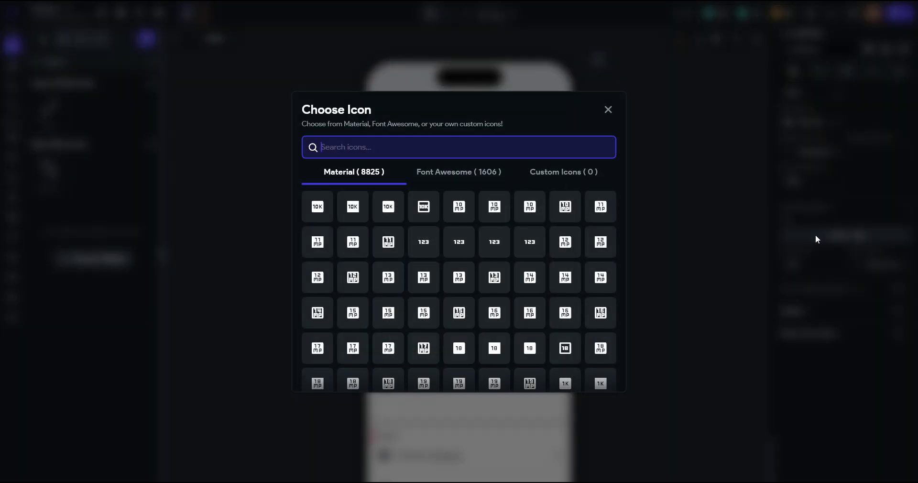
pyautogui.write('train')
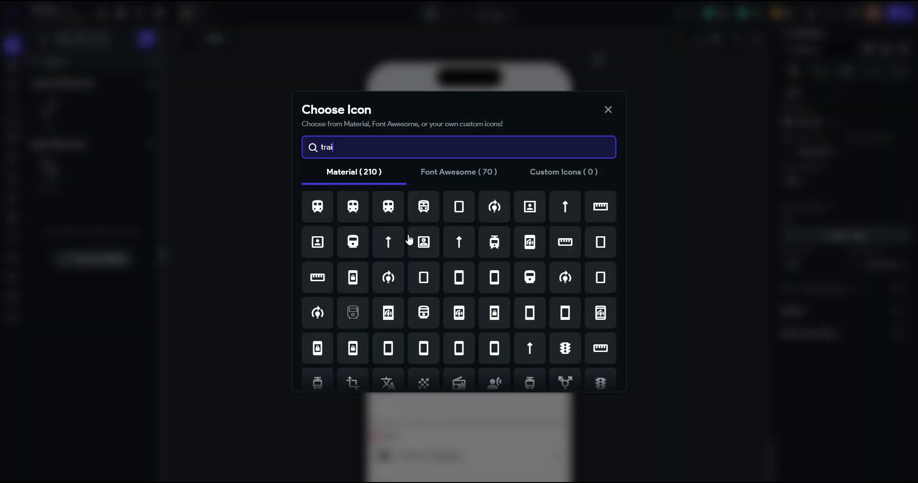
pyautogui.click(424, 241)
# Replace the Address book row's person icon with the outlined address book icon from Font Awesome
pyautogui.click(384, 385)
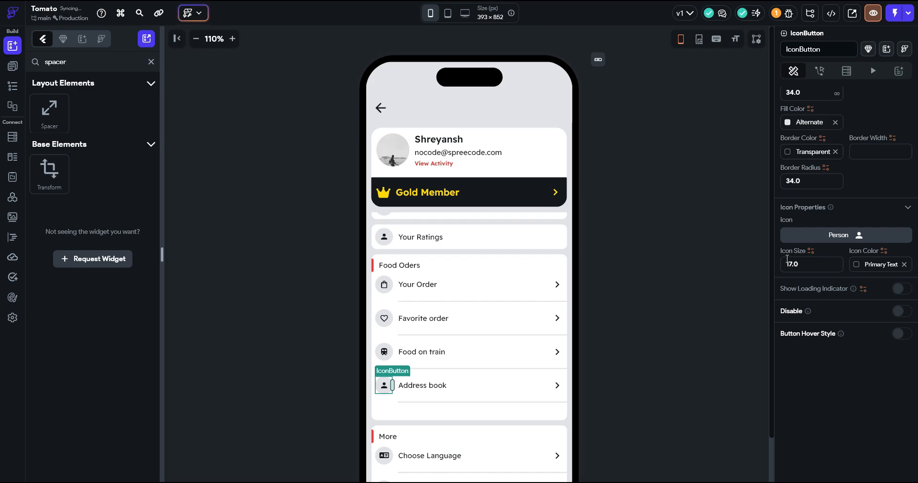
pyautogui.click(802, 239)
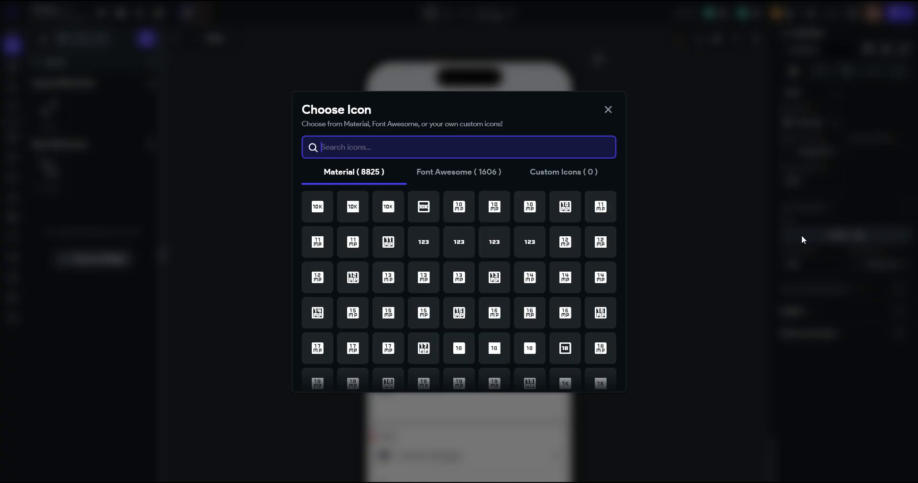
pyautogui.write('address')
pyautogui.click(459, 171)
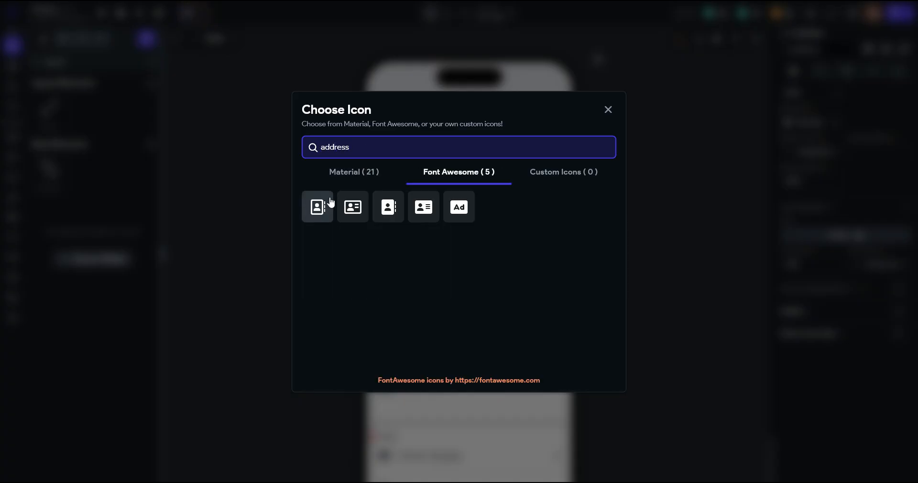
pyautogui.click(318, 207)
pyautogui.click(683, 216)
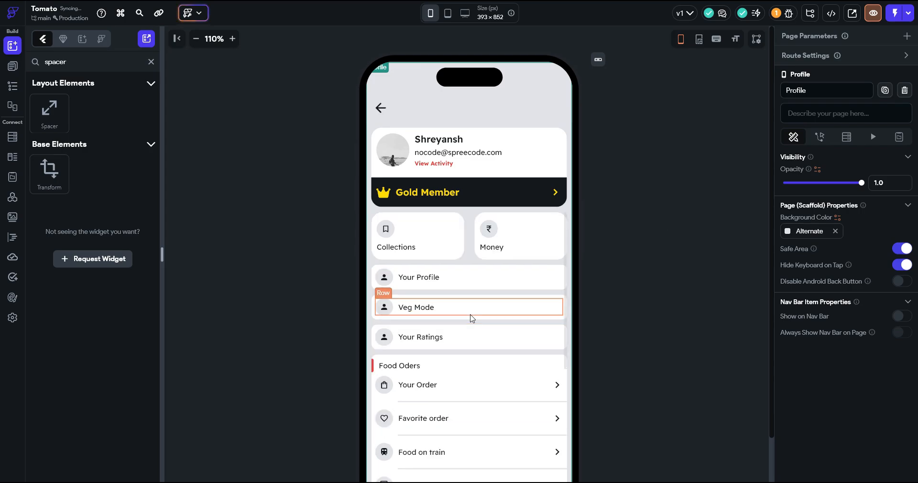
# Review the Profile page's cards, then look through the project's Restaurant_Details, HomePage, Create_Account and otp_verfication pages
pyautogui.scroll(-5, 476, 313)
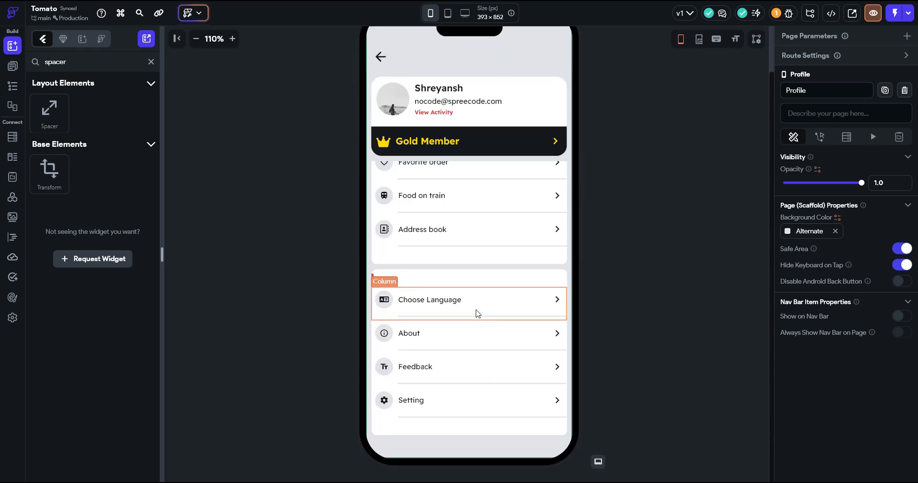
pyautogui.click(151, 62)
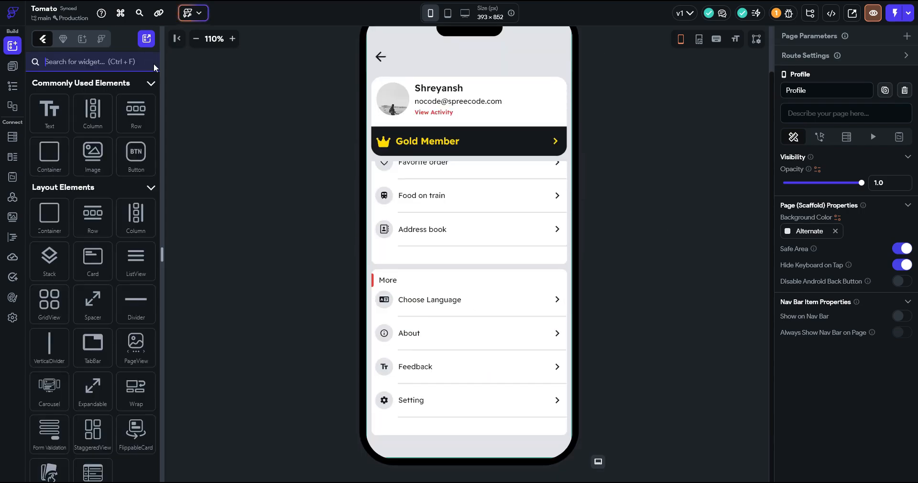
pyautogui.click(12, 66)
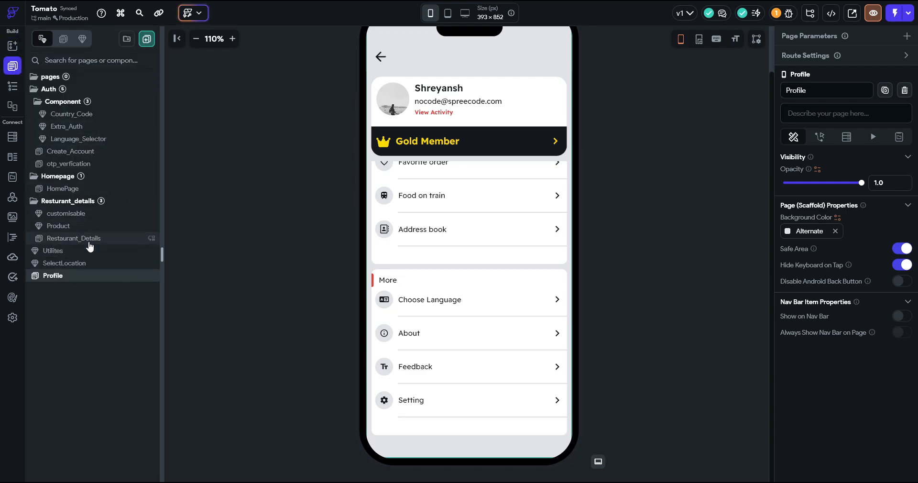
pyautogui.click(89, 241)
pyautogui.click(68, 189)
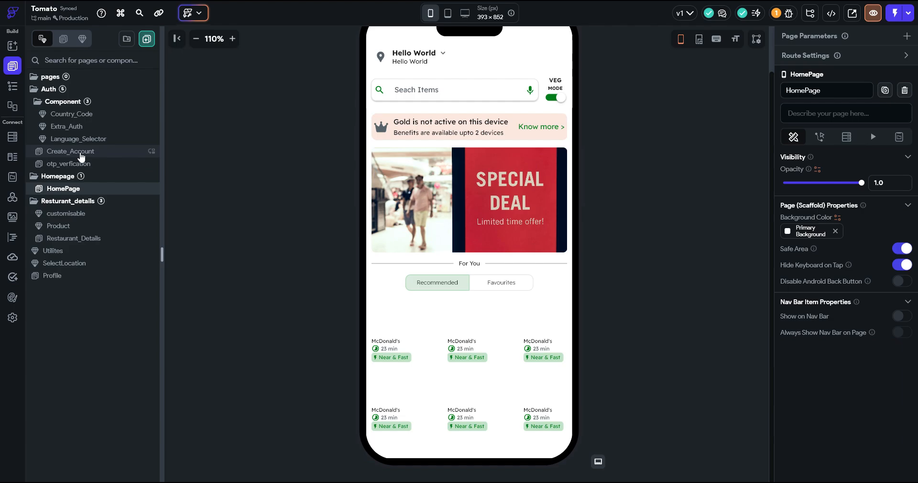
pyautogui.click(81, 153)
pyautogui.click(74, 164)
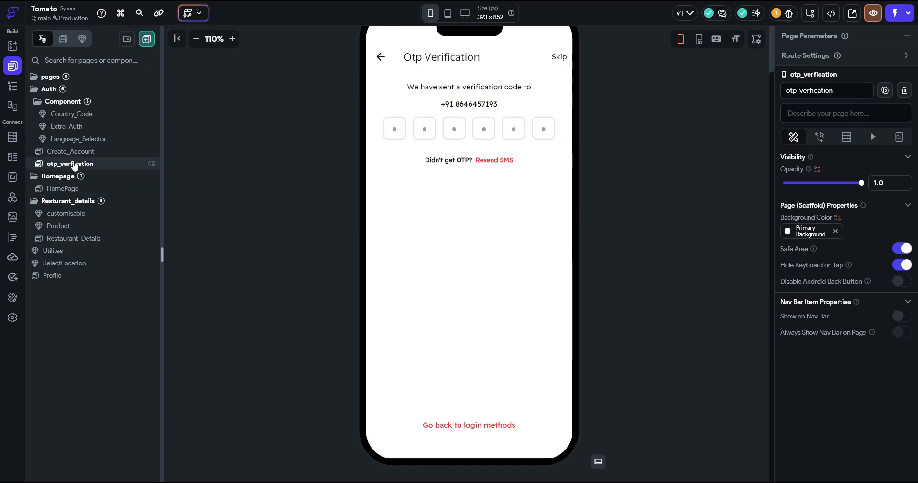
# Return to the Profile page and examine its header, Your Profile, Veg Mode and Your Ratings rows and order cards
pyautogui.click(79, 90)
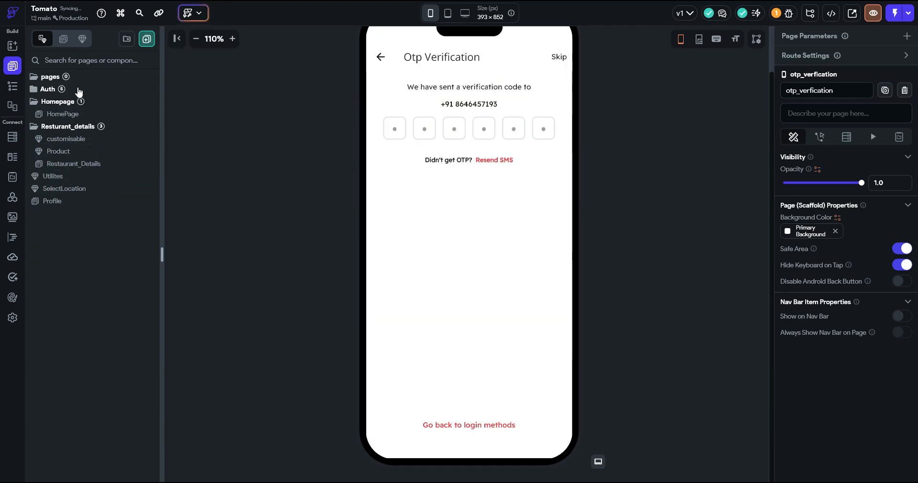
pyautogui.click(79, 90)
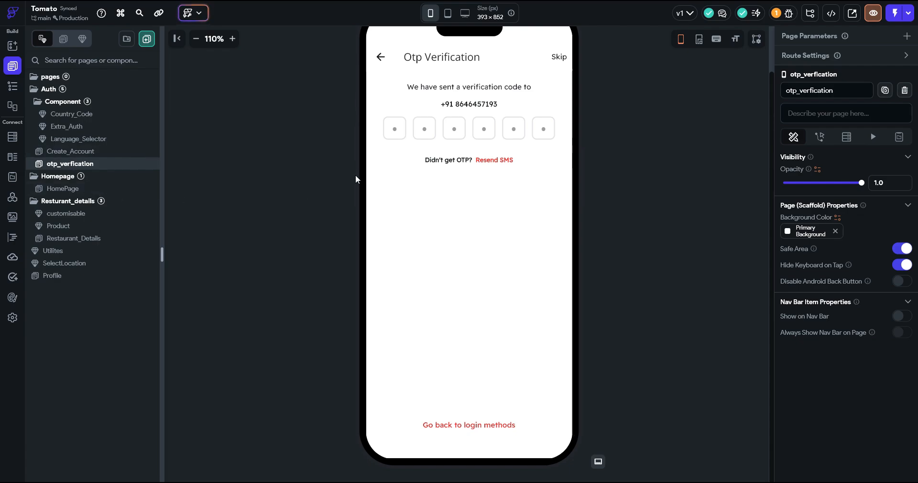
pyautogui.click(91, 276)
pyautogui.scroll(2, 469, 196)
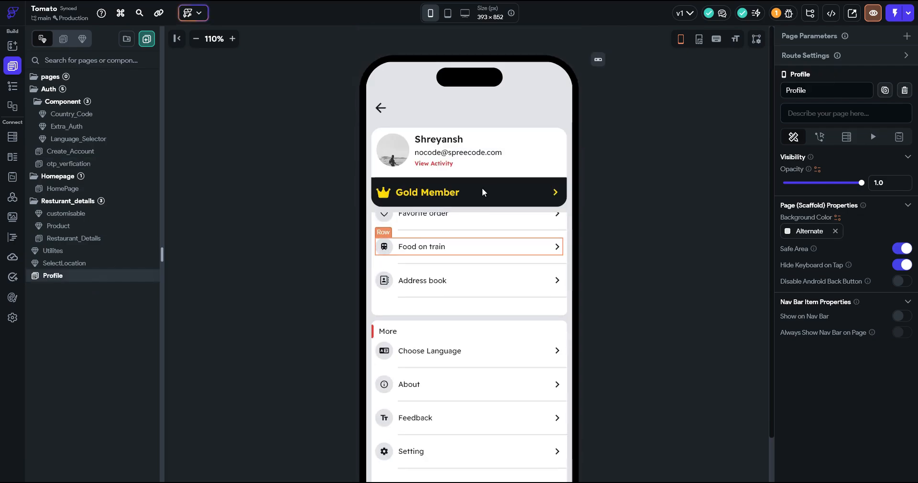
pyautogui.scroll(4, 478, 215)
pyautogui.click(460, 286)
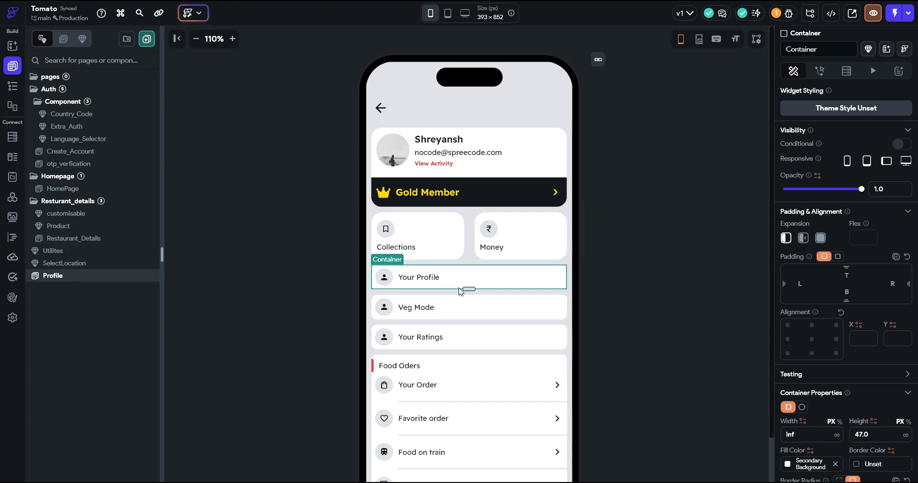
pyautogui.scroll(-2, 600, 123)
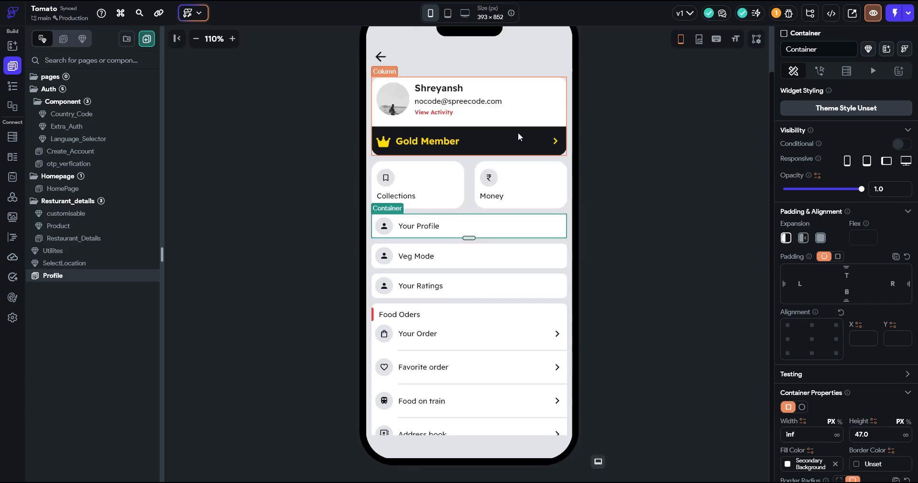
# Create a new blank page named YourProfile
pyautogui.click(145, 41)
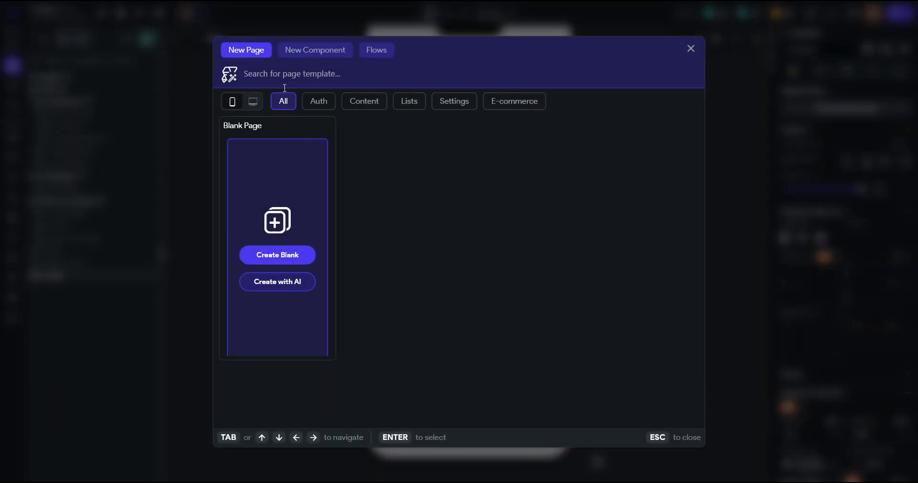
pyautogui.click(298, 256)
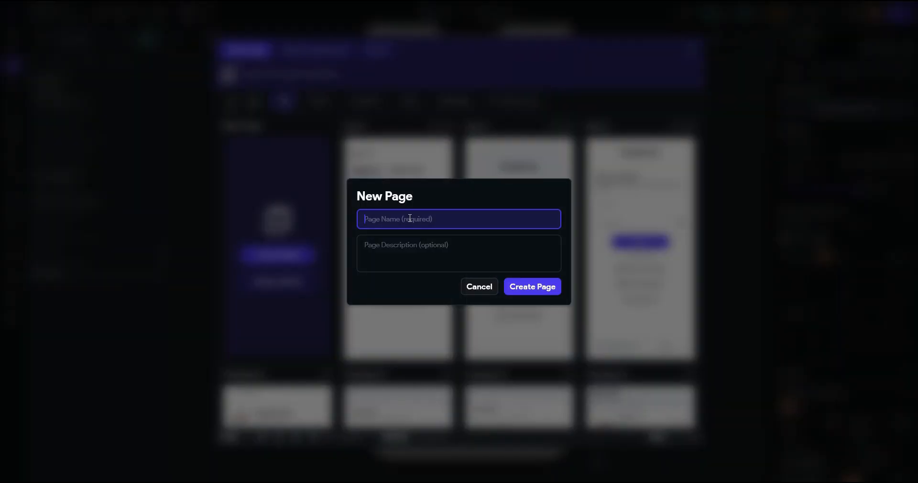
pyautogui.write('YourProfile')
pyautogui.click(544, 285)
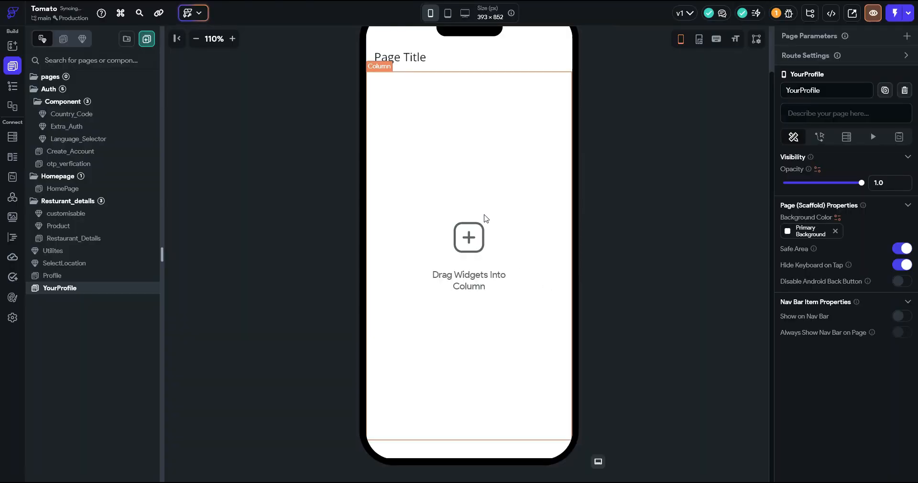
# Give the YourProfile page the Back Button → Left Title app bar style and change its title text to "Your Profile"
pyautogui.click(598, 59)
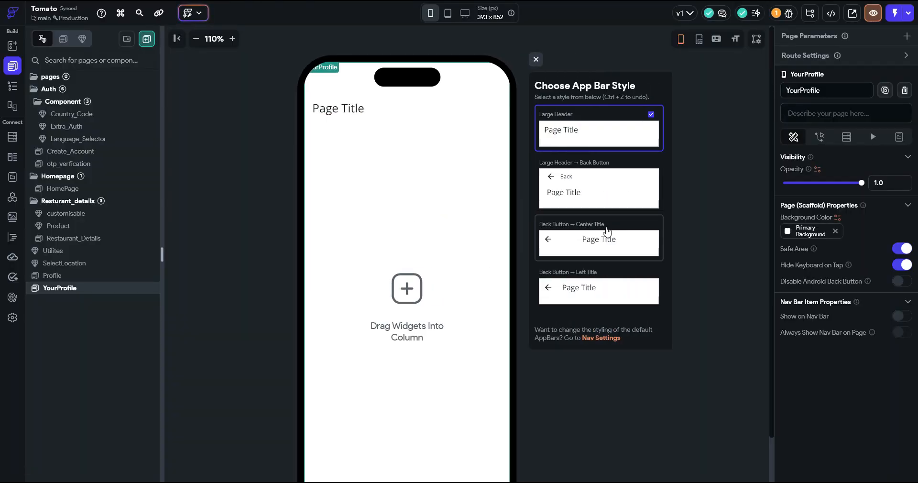
pyautogui.click(585, 270)
pyautogui.click(366, 109)
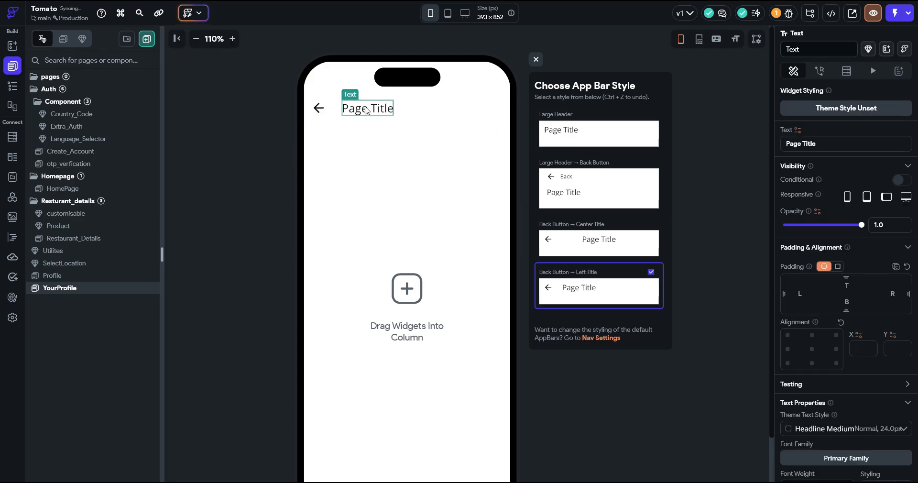
pyautogui.click(858, 148)
pyautogui.hotkey('ctrl', 'a')
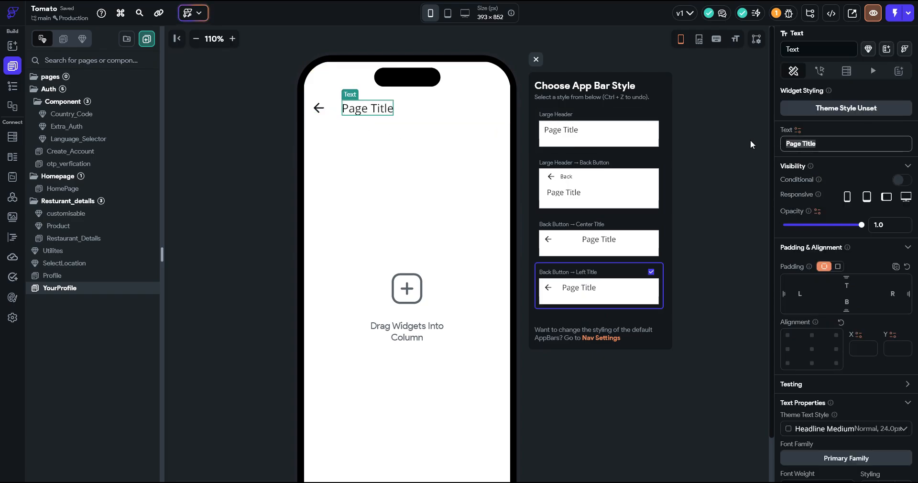
pyautogui.write('Your Profile')
pyautogui.click(750, 141)
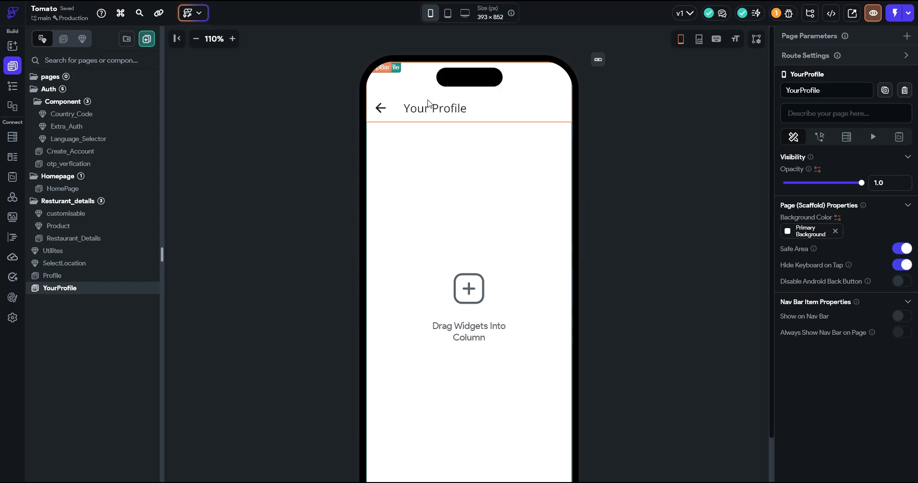
# Set the "Your Profile" title to font size 20 and font weight 500 - Medium
pyautogui.click(427, 112)
pyautogui.click(440, 111)
pyautogui.scroll(-5, 820, 311)
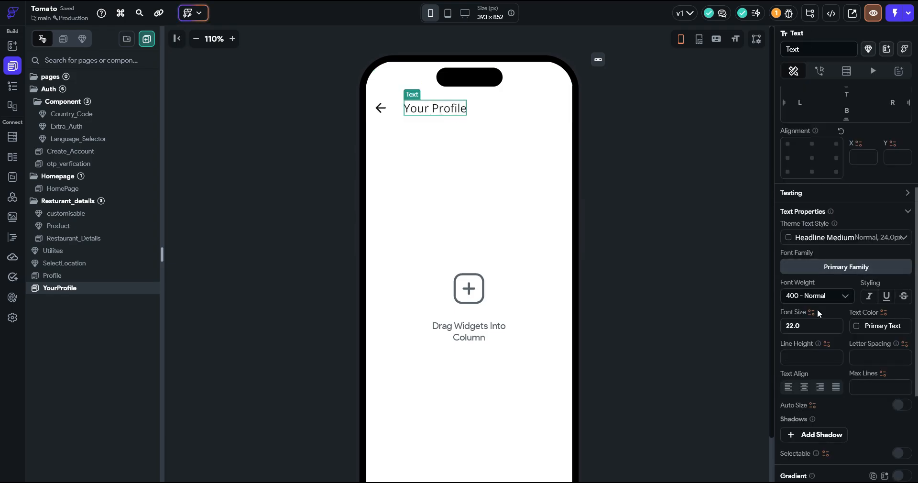
pyautogui.click(812, 277)
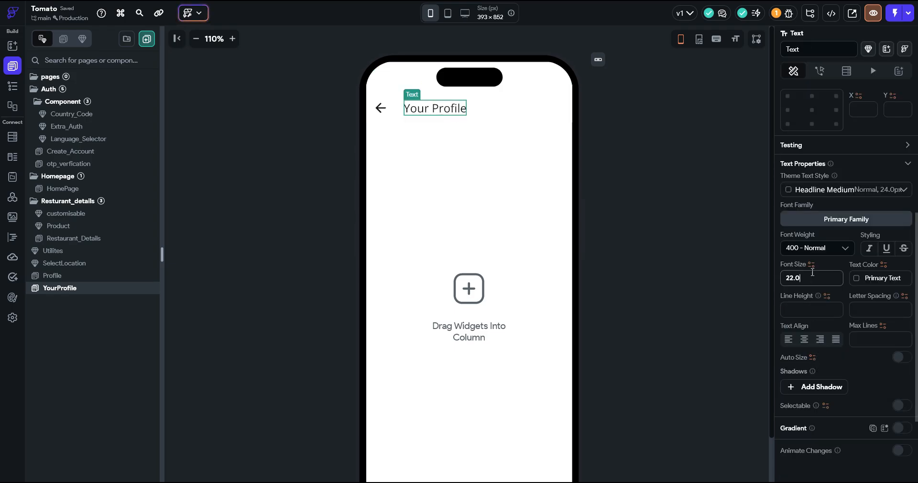
pyautogui.click(819, 249)
pyautogui.click(810, 337)
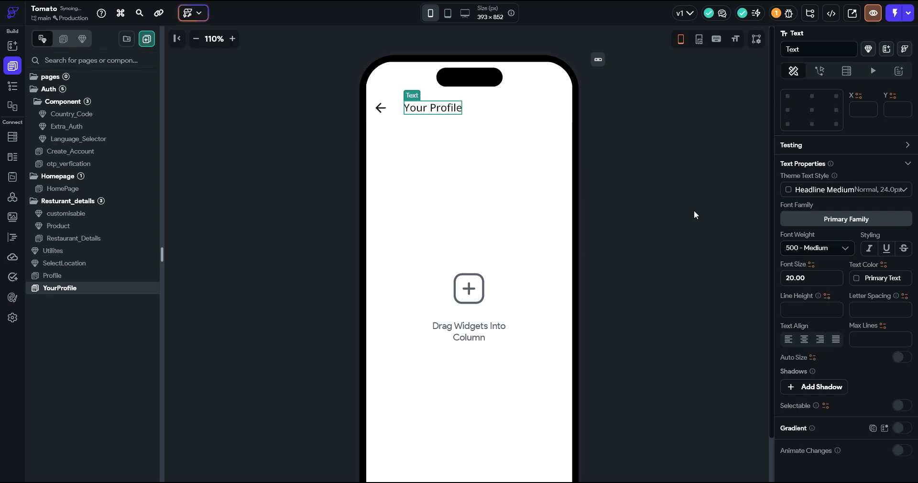
pyautogui.click(693, 211)
# Apply a uniform padding of 10 to the YourProfile page's main Column
pyautogui.click(196, 38)
pyautogui.click(196, 39)
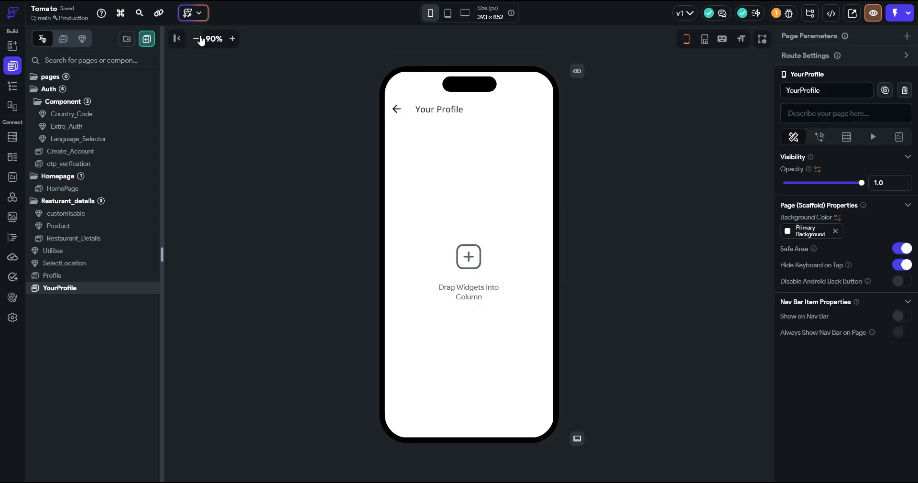
pyautogui.click(434, 188)
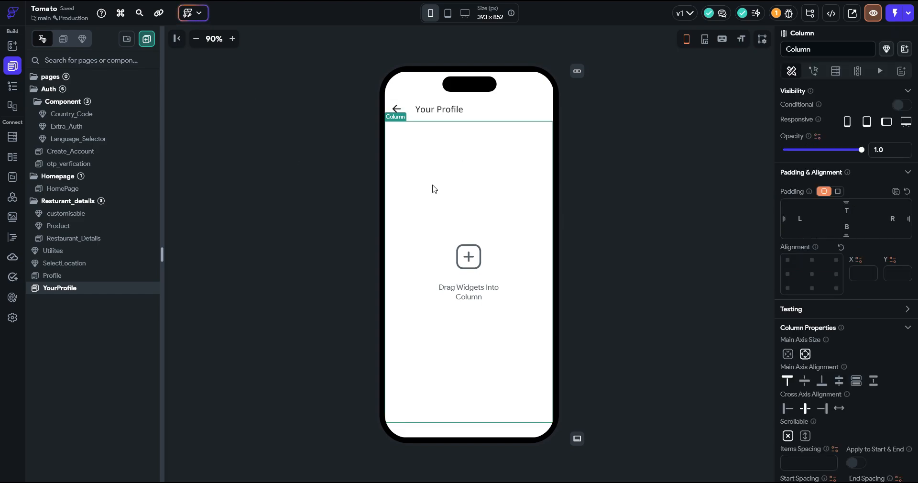
pyautogui.click(838, 192)
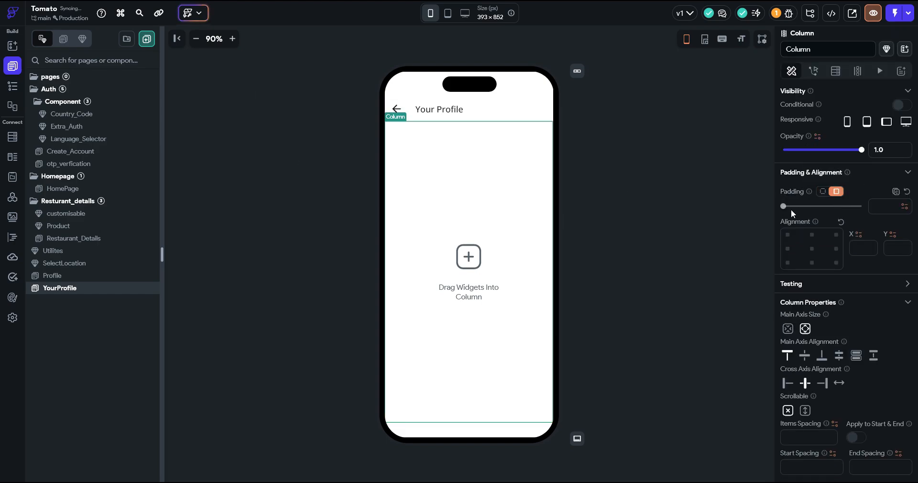
pyautogui.moveTo(786, 207); pyautogui.dragTo(816, 207)
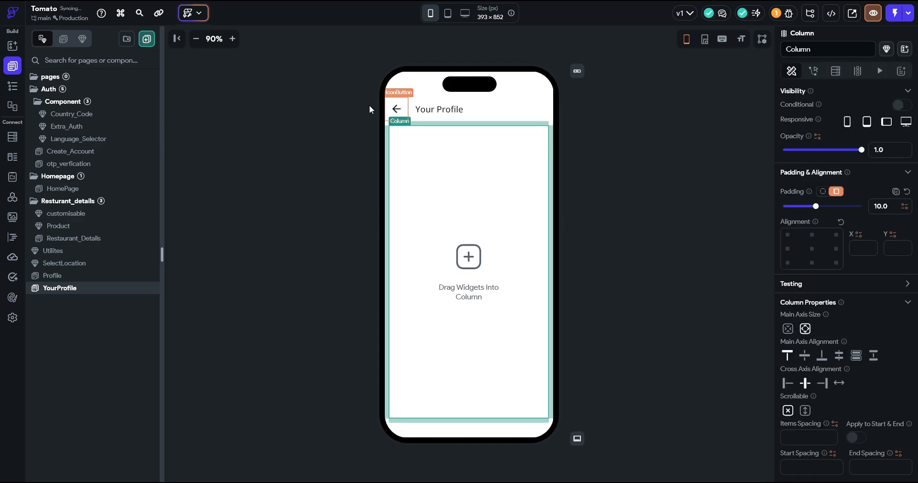
# Add a CircleImage to the page's Column and set the Column's alignment to the centre
pyautogui.click(12, 45)
pyautogui.click(112, 62)
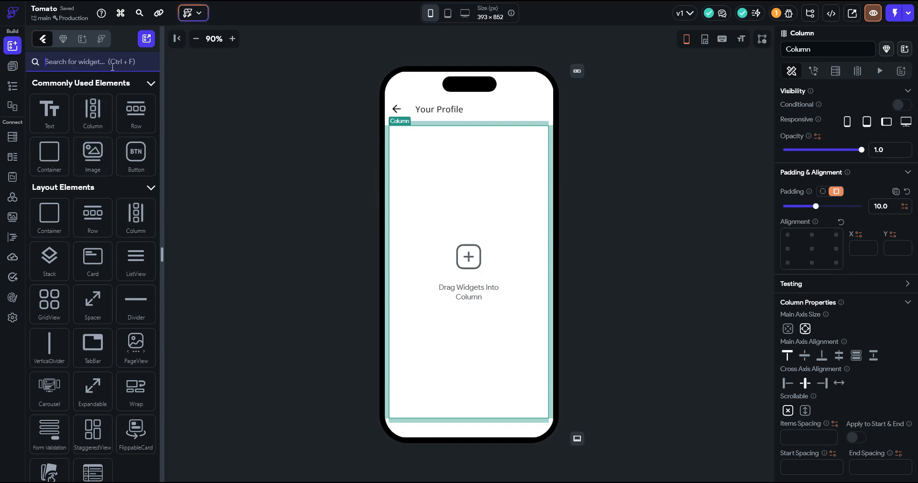
pyautogui.write('cir')
pyautogui.write('c')
pyautogui.moveTo(50, 174); pyautogui.dragTo(468, 174)
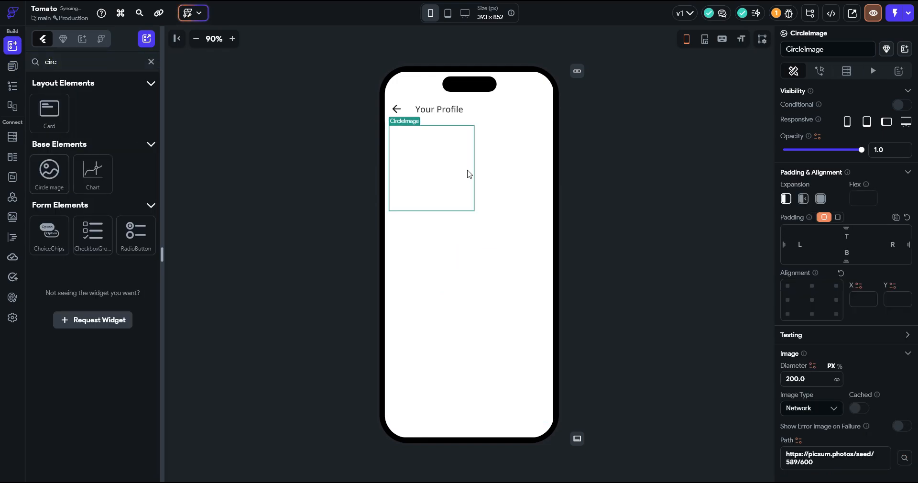
pyautogui.click(461, 234)
pyautogui.click(812, 249)
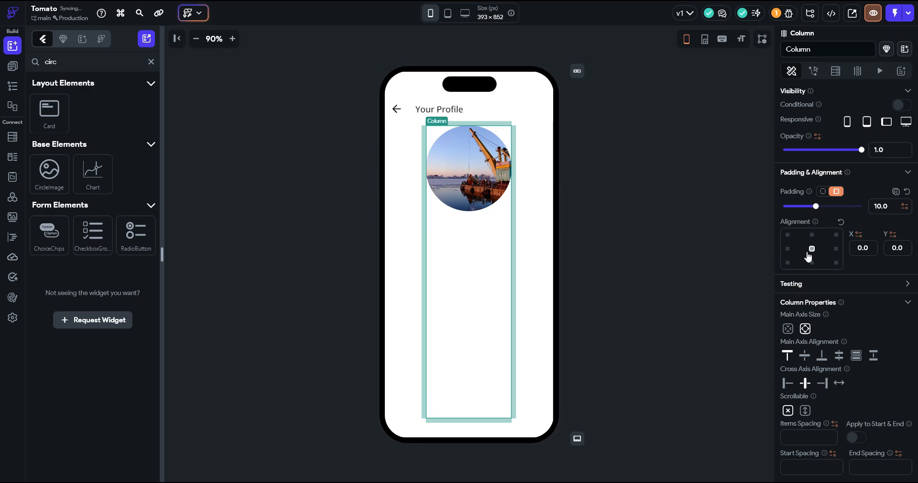
# Switch the CircleImage's diameter to percent and set it to 20
pyautogui.click(499, 206)
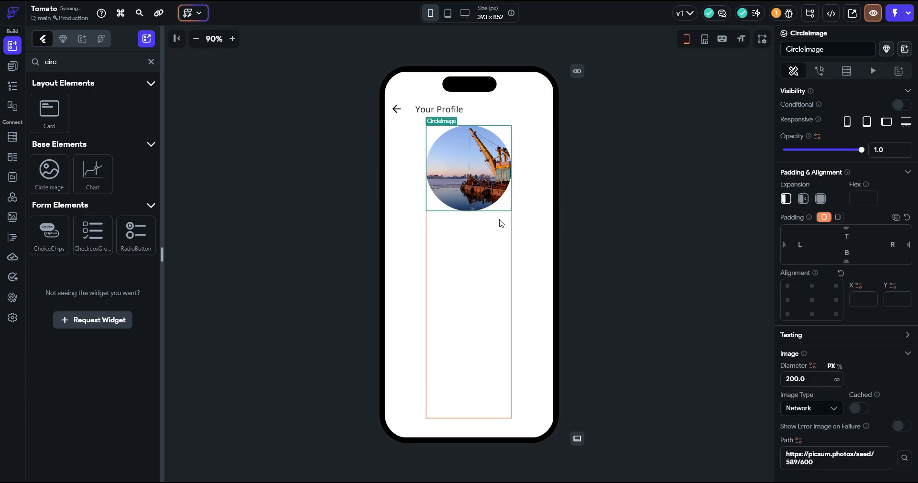
pyautogui.click(840, 366)
pyautogui.click(819, 378)
pyautogui.write('20')
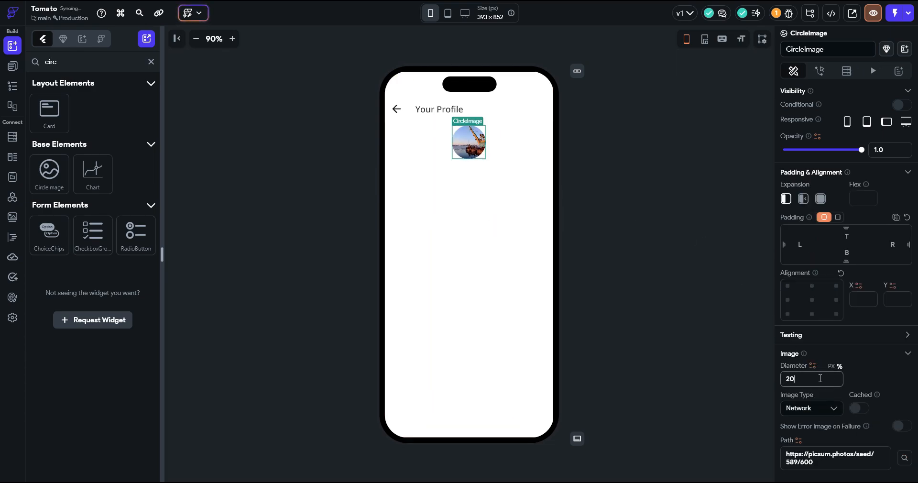
# Wrap the CircleImage in a Stack
pyautogui.rightClick(463, 146)
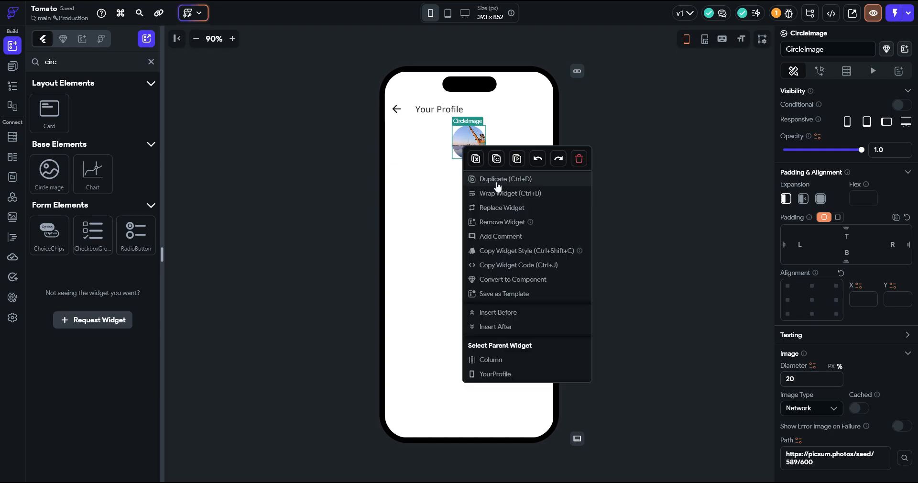
pyautogui.click(493, 194)
pyautogui.click(397, 229)
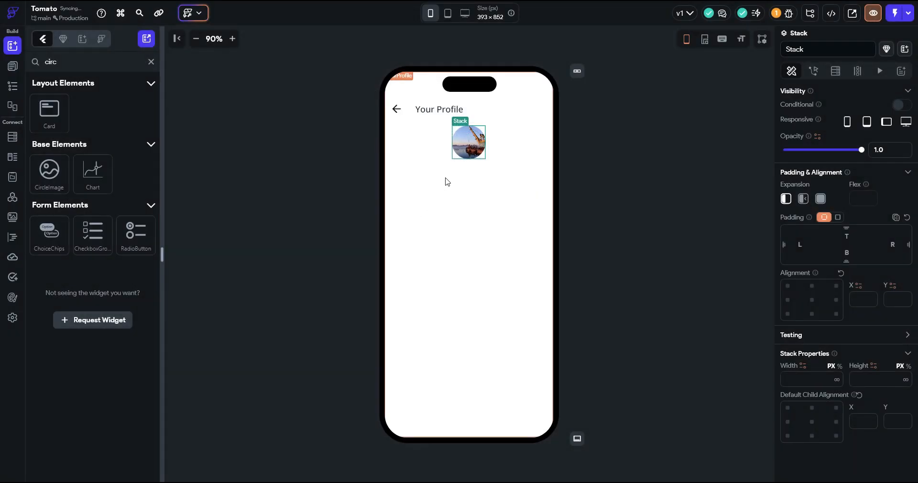
# Add an Icon widget to the Stack and move it over the circular picture
pyautogui.click(150, 62)
pyautogui.write('icon')
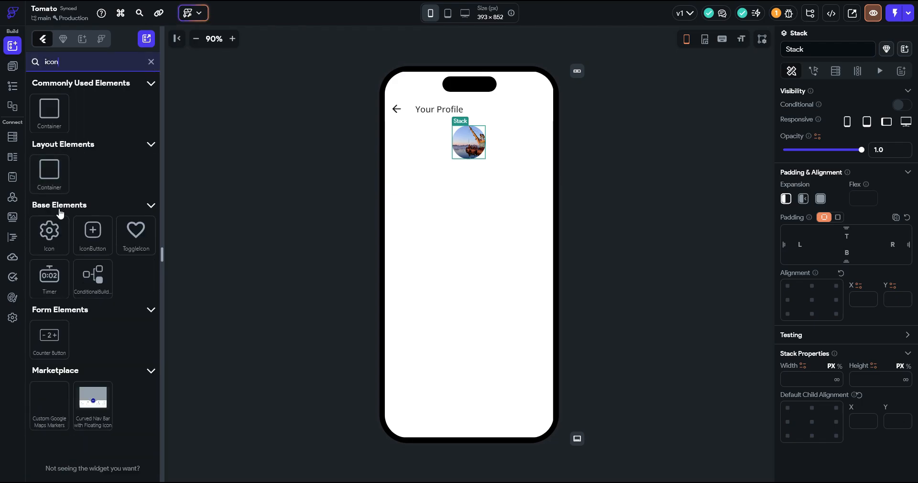
pyautogui.moveTo(61, 232); pyautogui.dragTo(478, 155)
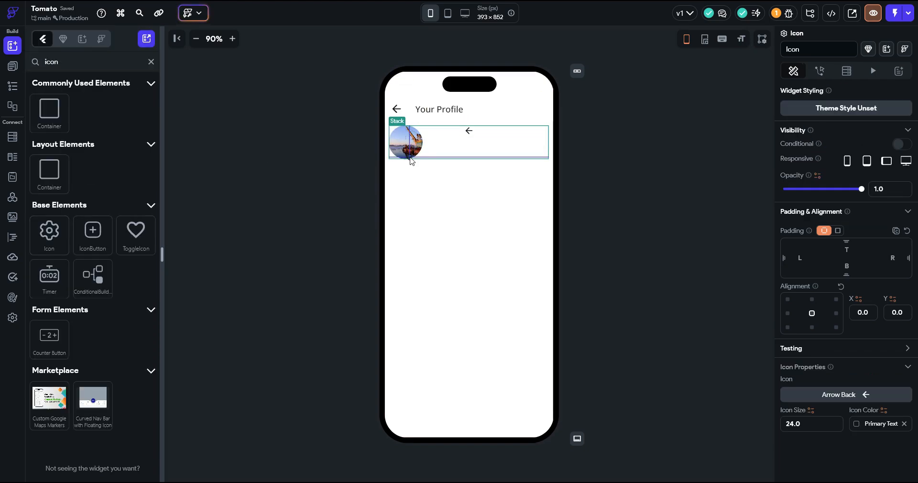
pyautogui.moveTo(416, 156); pyautogui.dragTo(416, 155)
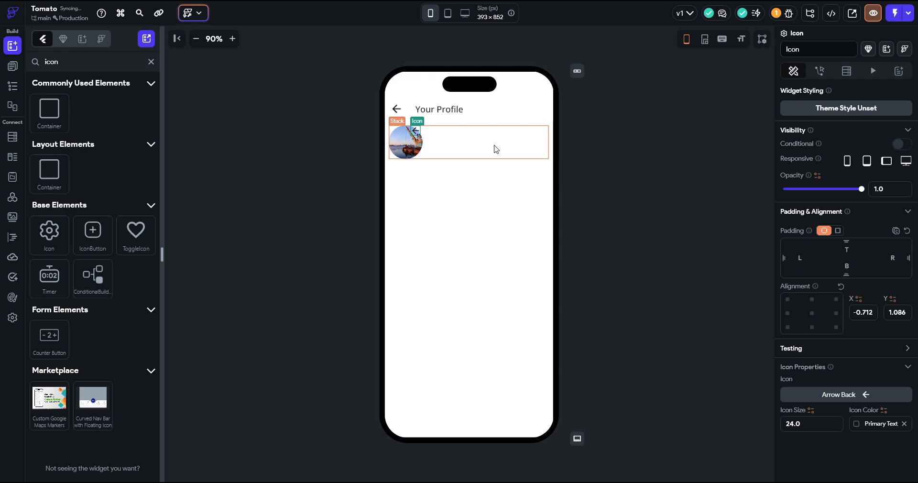
# Set the Stack's alignment and its default child alignment to the centre
pyautogui.click(435, 153)
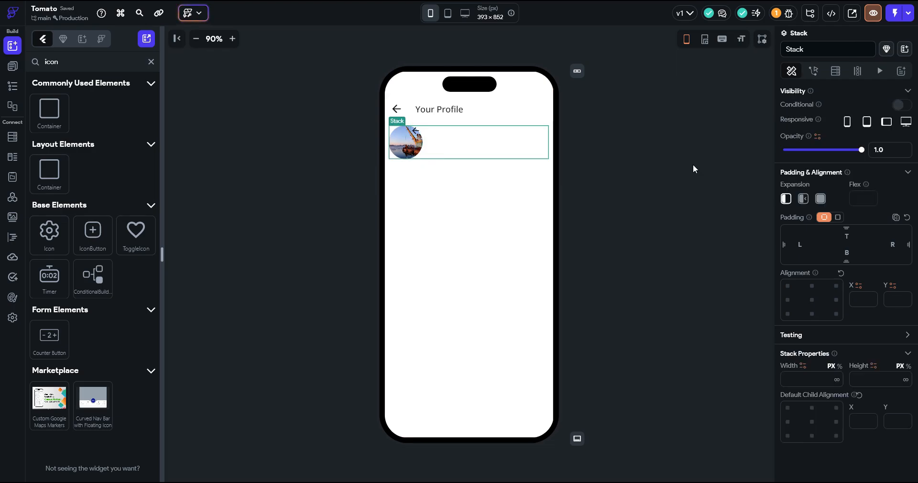
pyautogui.click(812, 421)
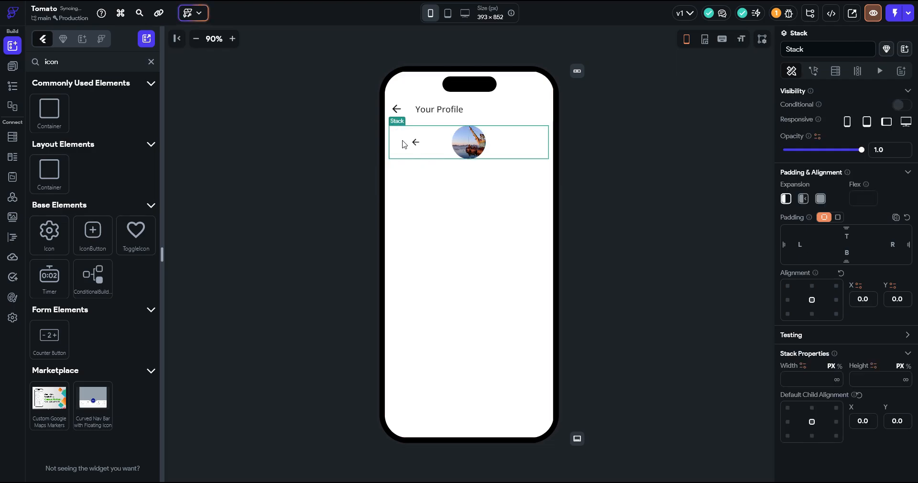
# Align the Icon with the picture's horizontal centre, move it toward the picture's right edge and set its Y alignment to 1.61
pyautogui.click(416, 146)
pyautogui.click(812, 327)
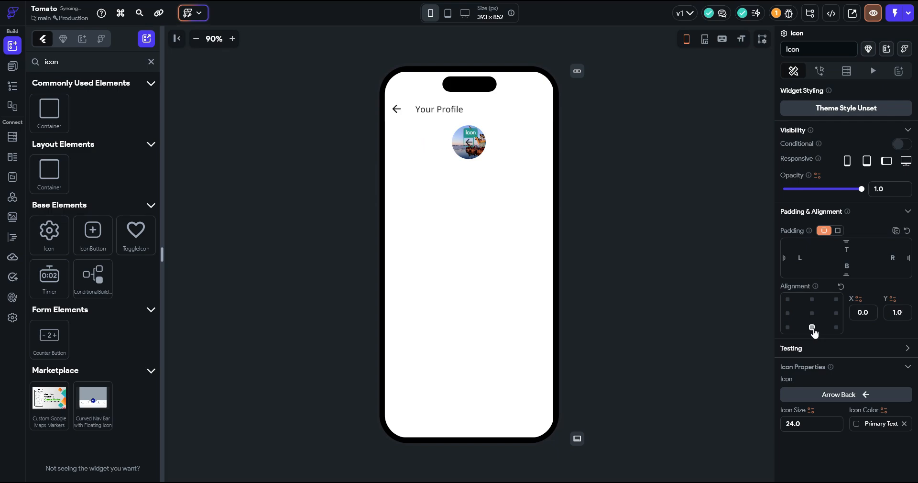
pyautogui.click(812, 298)
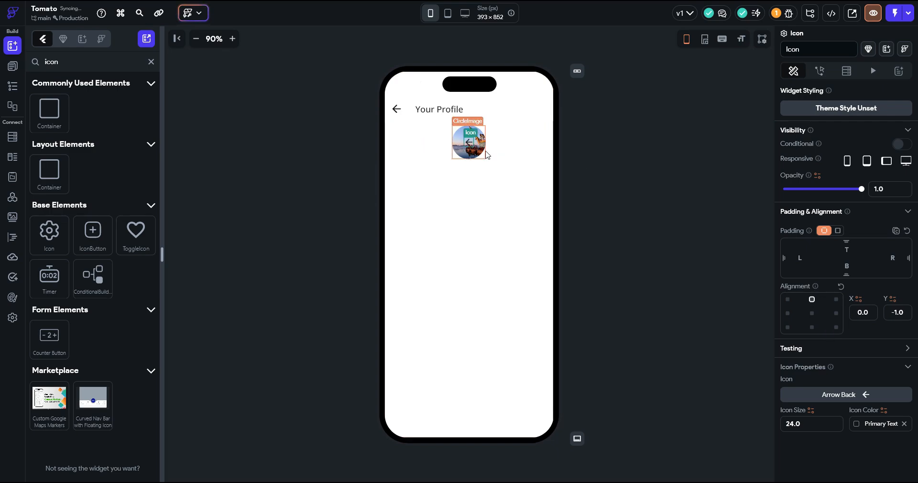
pyautogui.moveTo(469, 146); pyautogui.dragTo(478, 149)
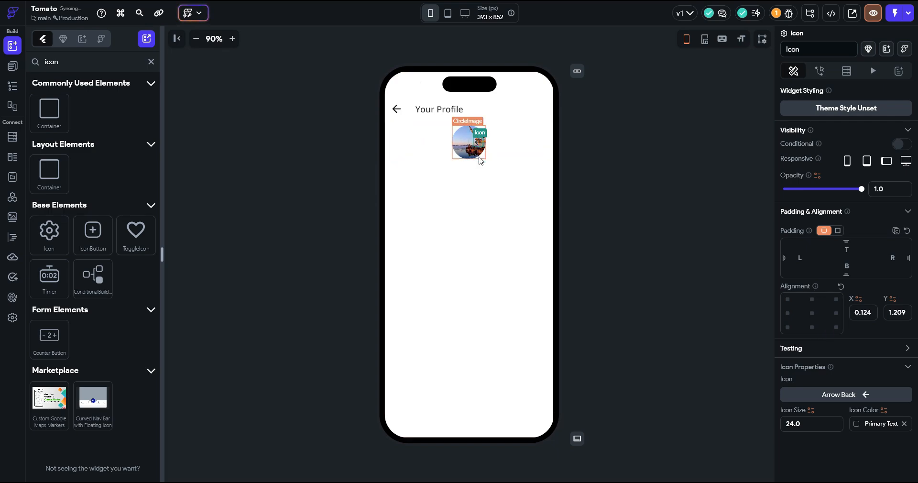
pyautogui.click(892, 314)
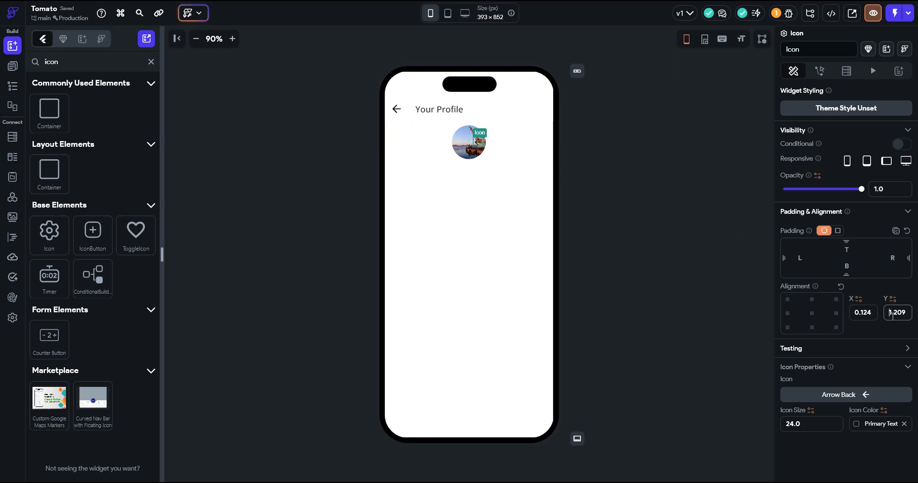
pyautogui.hotkey('ctrl', 'a')
pyautogui.write('1.41')
# Set the CircleImage's own alignment within the Stack to the centre
pyautogui.click(232, 39)
pyautogui.click(233, 38)
pyautogui.click(232, 38)
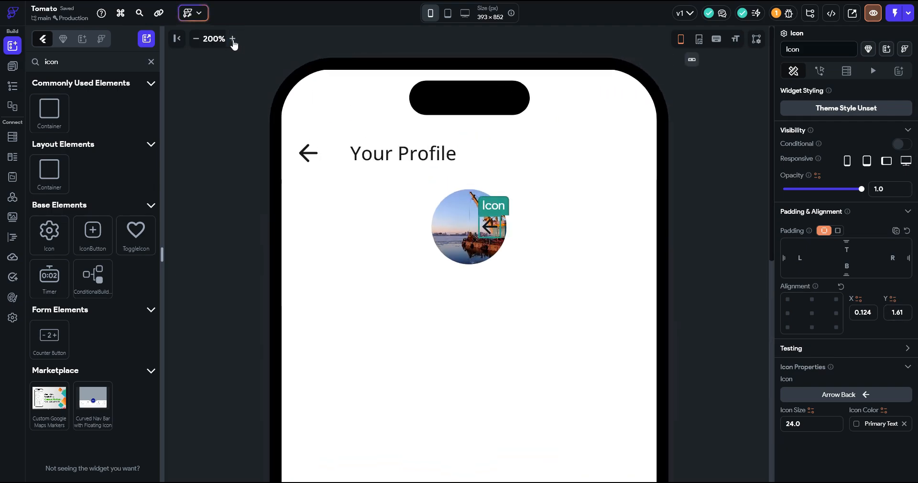
pyautogui.click(454, 239)
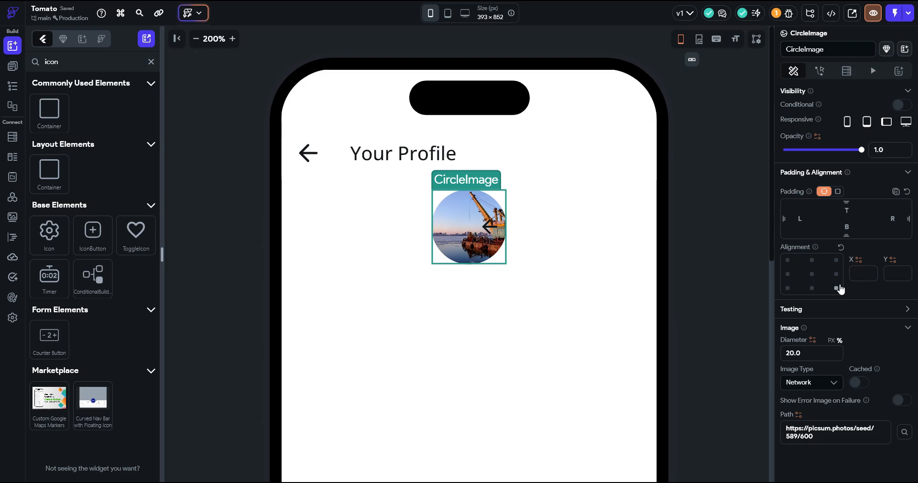
pyautogui.click(811, 274)
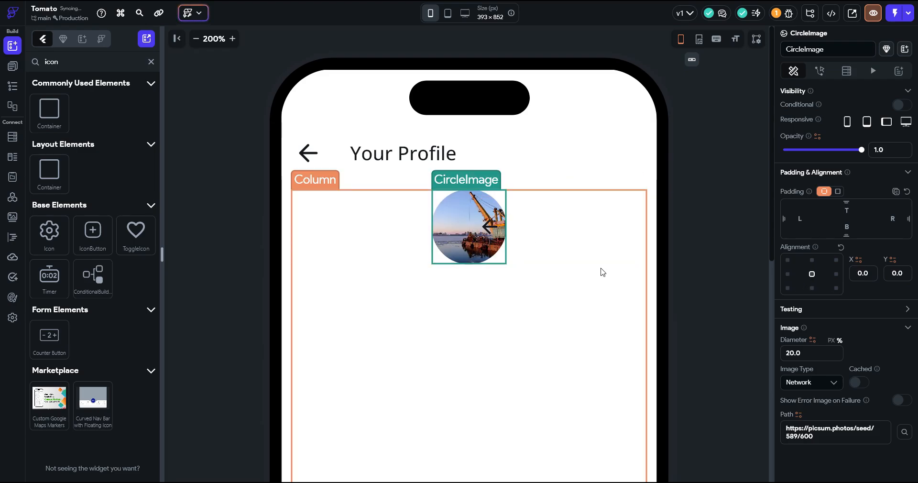
# Move the Icon over the picture's lower-right edge and give it a top padding of 53
pyautogui.click(488, 231)
pyautogui.click(811, 299)
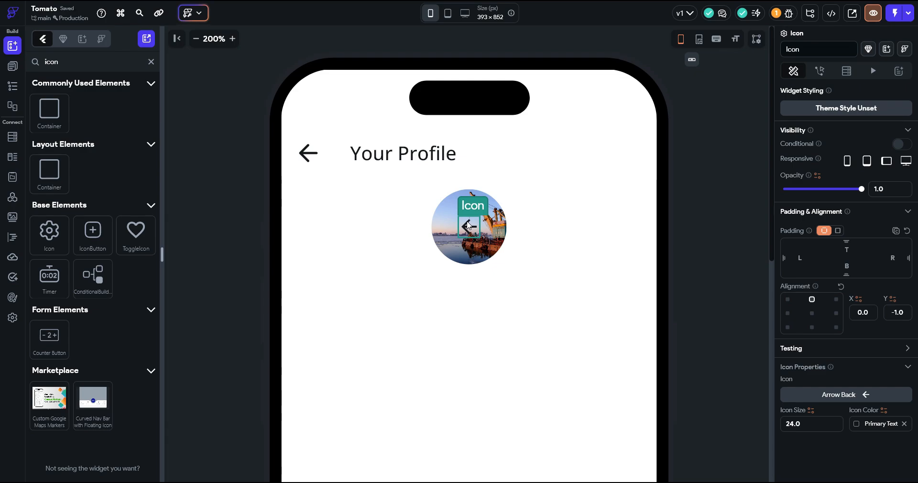
pyautogui.moveTo(468, 225); pyautogui.dragTo(487, 252)
pyautogui.click(847, 253)
pyautogui.write('50')
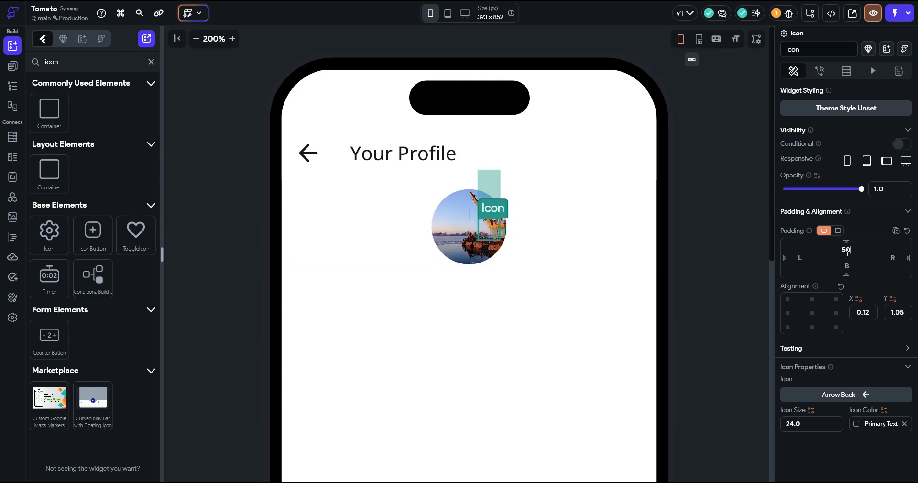
pyautogui.press('Up')
pyautogui.press('Up')
pyautogui.press('Up')
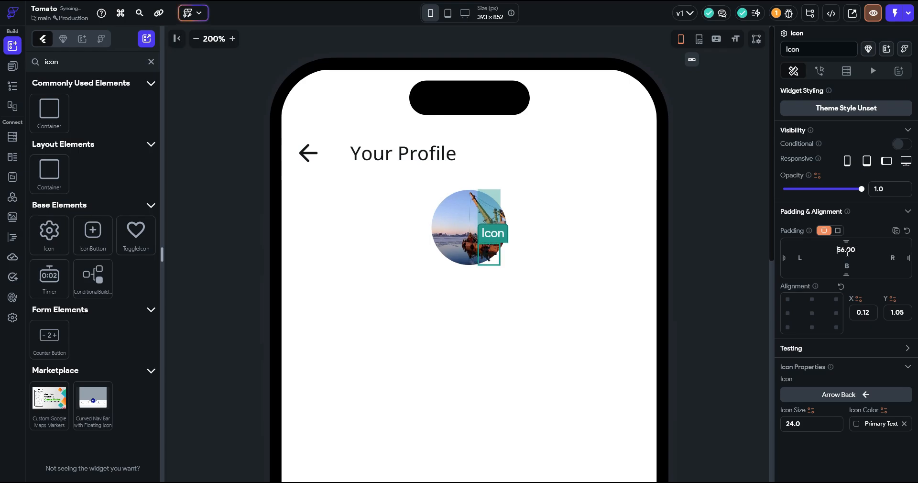
pyautogui.click(612, 248)
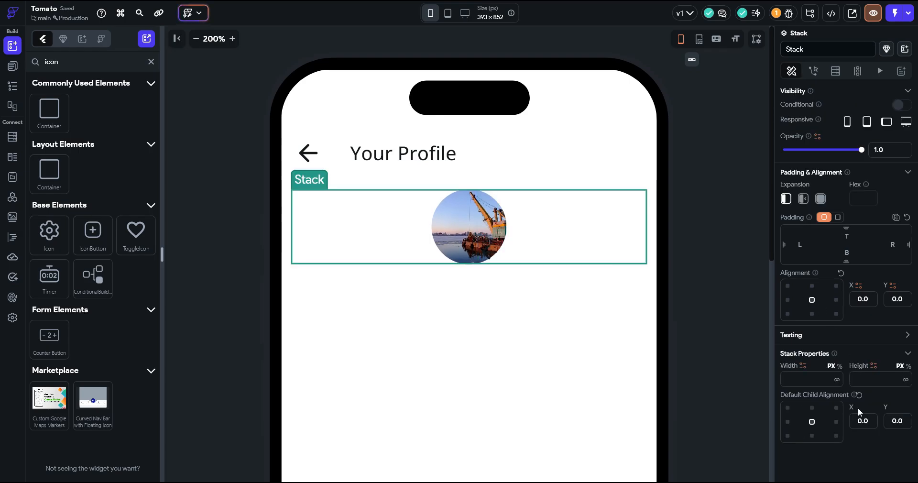
pyautogui.click(490, 251)
pyautogui.moveTo(490, 251); pyautogui.dragTo(494, 258)
# Change the Icon's symbol to Edit Square and its colour to Primary Background
pyautogui.click(823, 395)
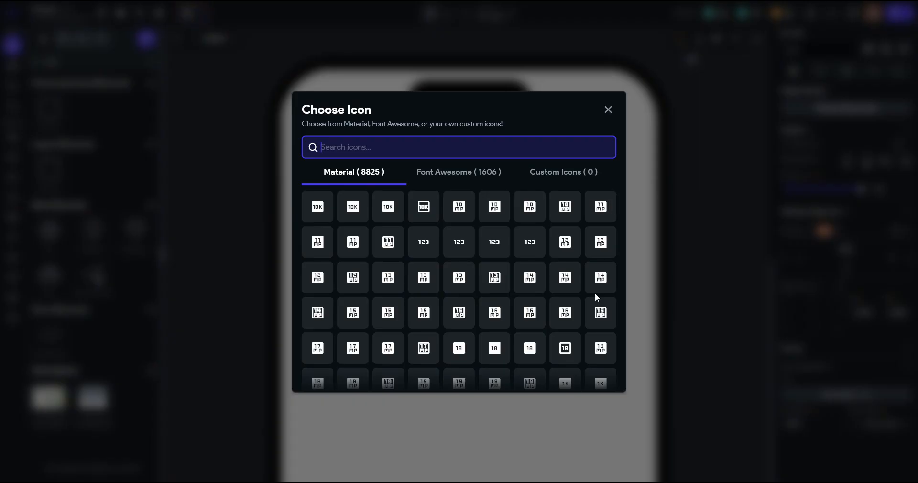
pyautogui.write('edit')
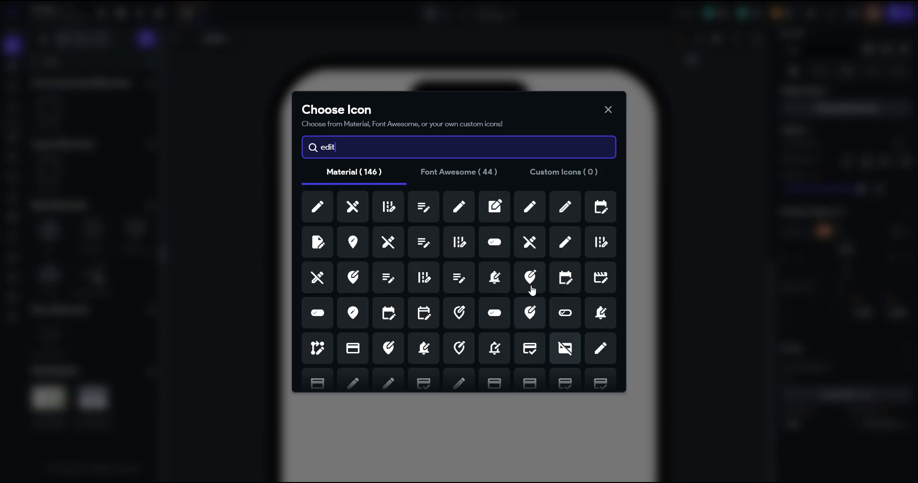
pyautogui.click(497, 216)
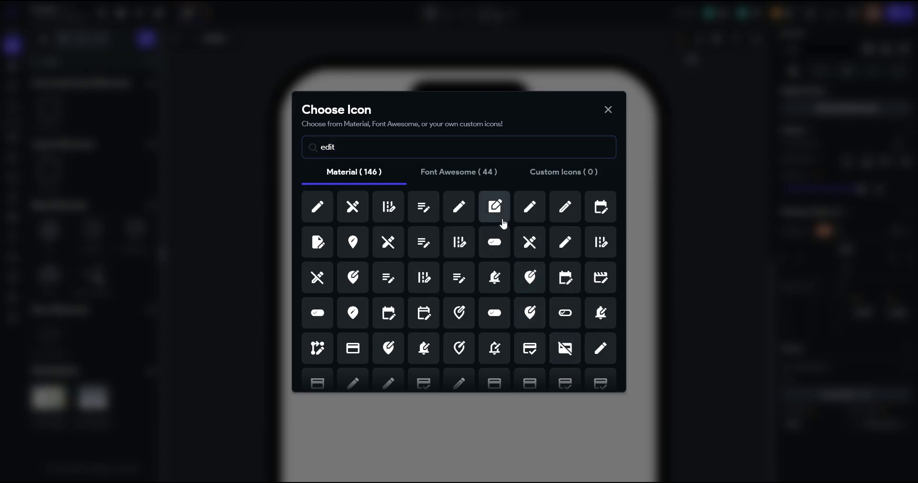
pyautogui.click(859, 423)
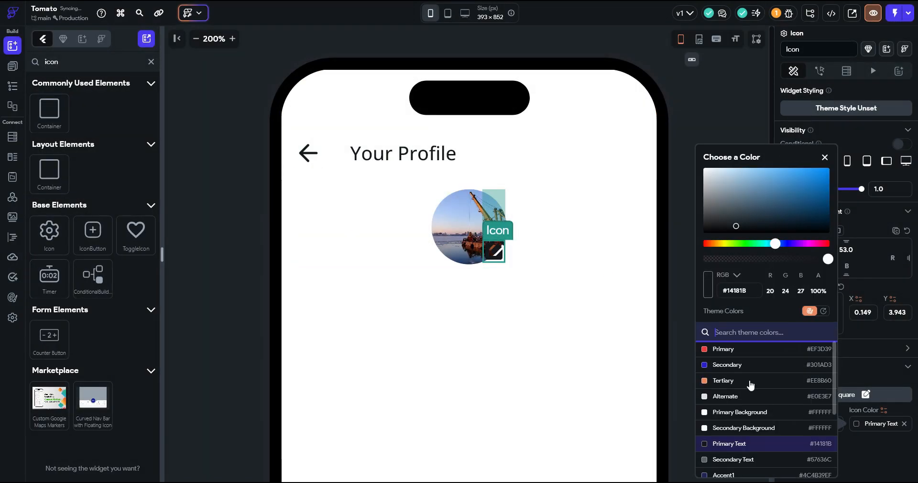
pyautogui.click(738, 412)
pyautogui.click(668, 316)
# Delete the Icon and add an IconButton with a size of 21 px over the picture's upper-right edge in the Stack
pyautogui.click(493, 253)
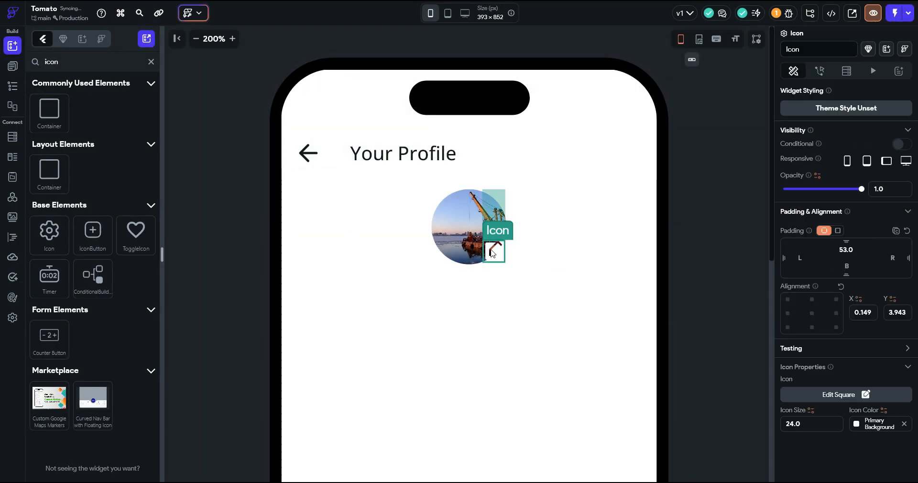
pyautogui.press('Delete')
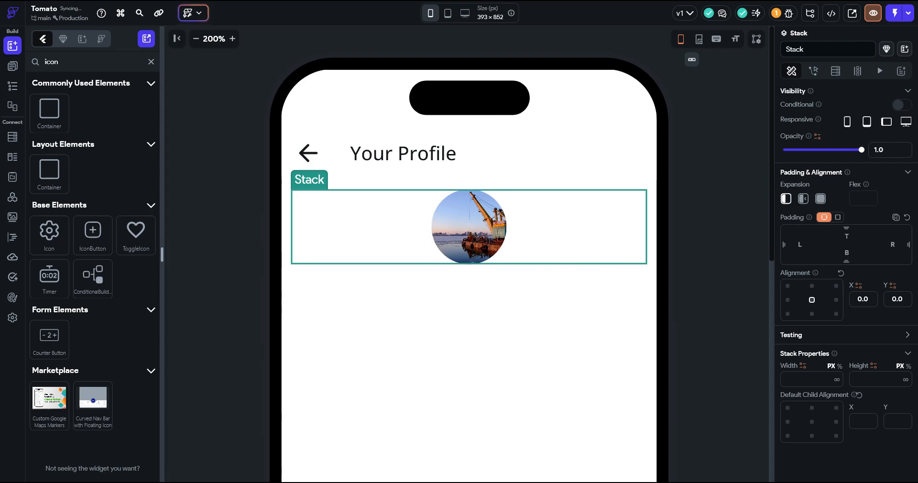
pyautogui.moveTo(92, 230); pyautogui.dragTo(495, 207)
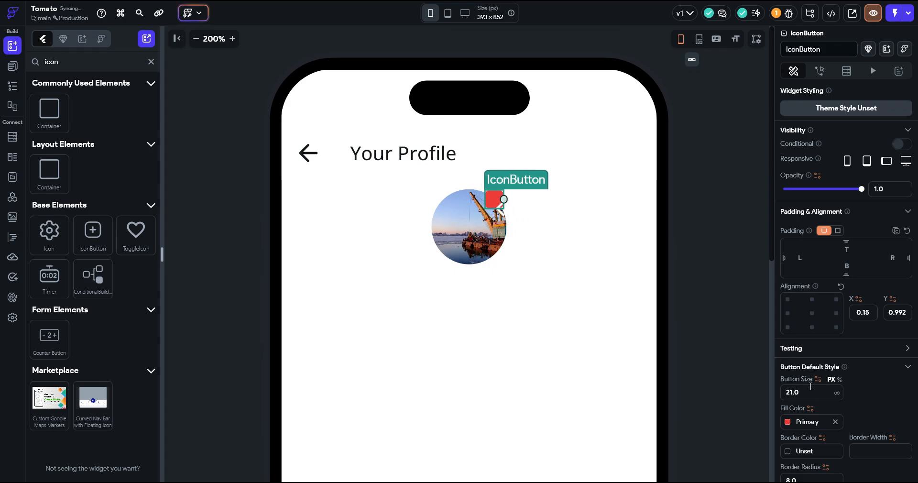
# Set the IconButton's border radius to 50 and its icon size to 9
pyautogui.scroll(-2, 807, 403)
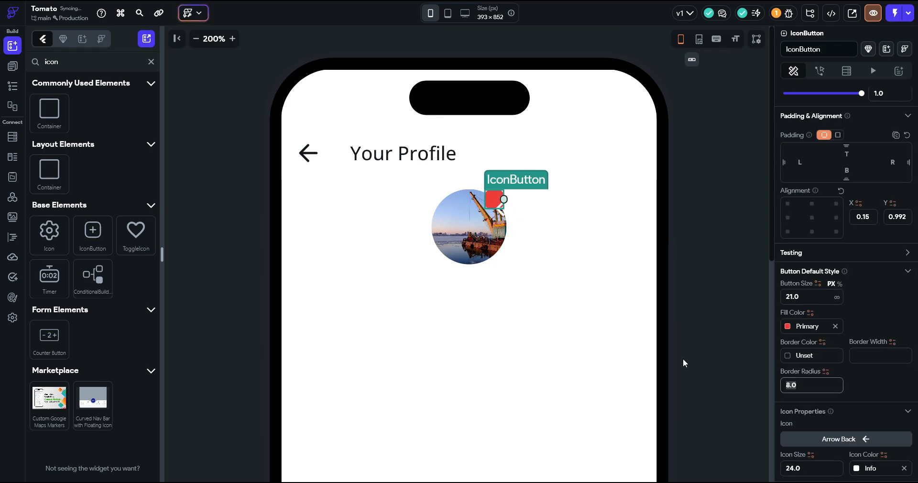
pyautogui.write('50')
pyautogui.scroll(-3, 808, 335)
pyautogui.click(808, 327)
pyautogui.press('Down')
pyautogui.press('Down')
pyautogui.press('Down')
pyautogui.press('Down')
pyautogui.press('Down')
pyautogui.press('Down')
pyautogui.press('Down')
pyautogui.press('Down')
pyautogui.press('Down')
pyautogui.press('Down')
pyautogui.press('Down')
pyautogui.press('Down')
pyautogui.press('Down')
pyautogui.press('Down')
pyautogui.press('Down')
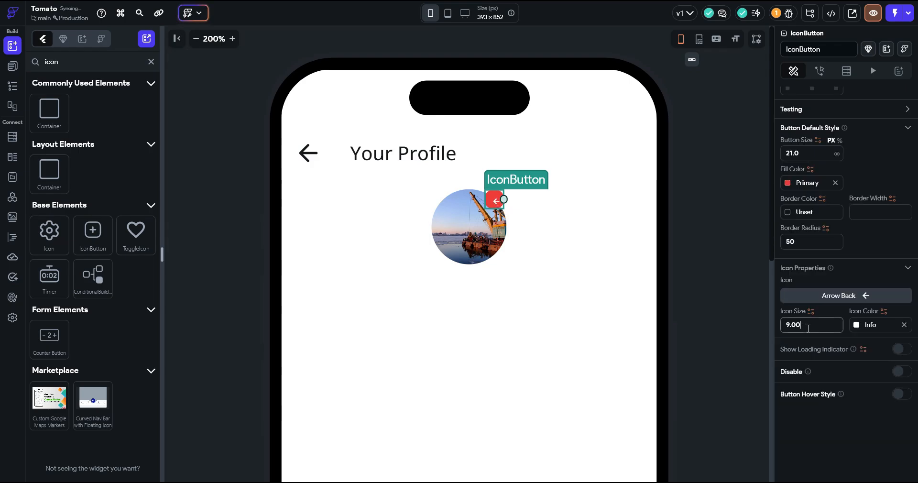
pyautogui.press('Up')
pyautogui.press('Up')
pyautogui.scroll(3, 813, 184)
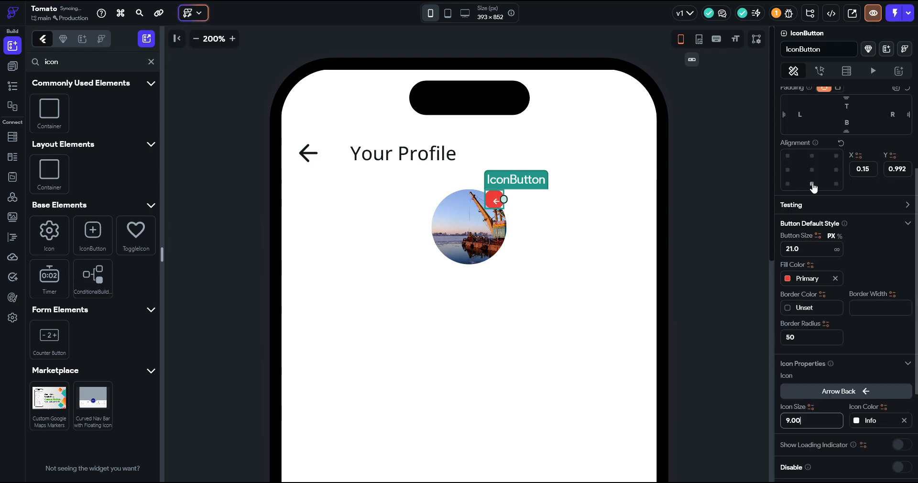
# Move the IconButton to the picture's right edge and set the Stack's default child alignment to the bottom right
pyautogui.click(530, 204)
pyautogui.click(468, 201)
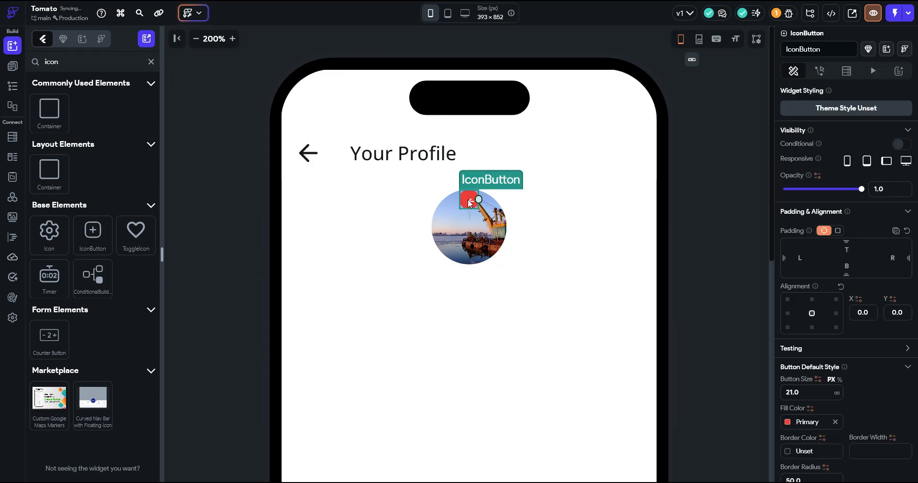
pyautogui.moveTo(469, 200); pyautogui.dragTo(495, 249)
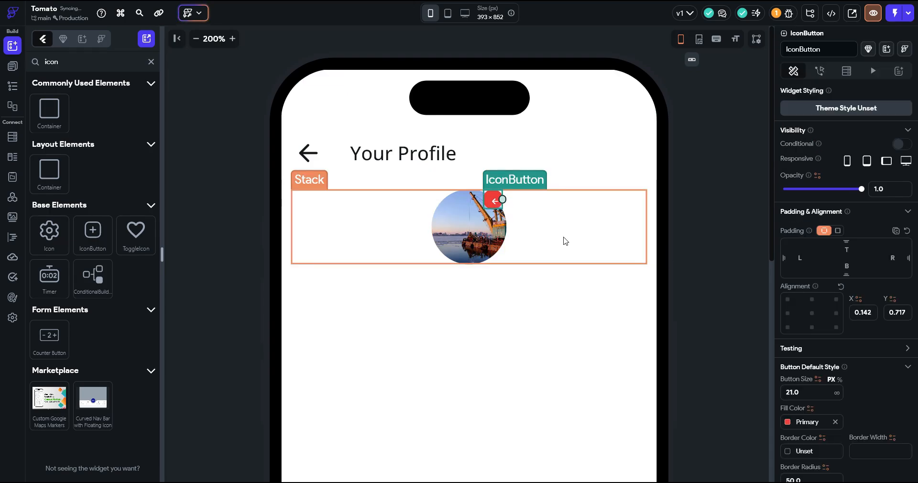
pyautogui.click(565, 240)
pyautogui.click(836, 436)
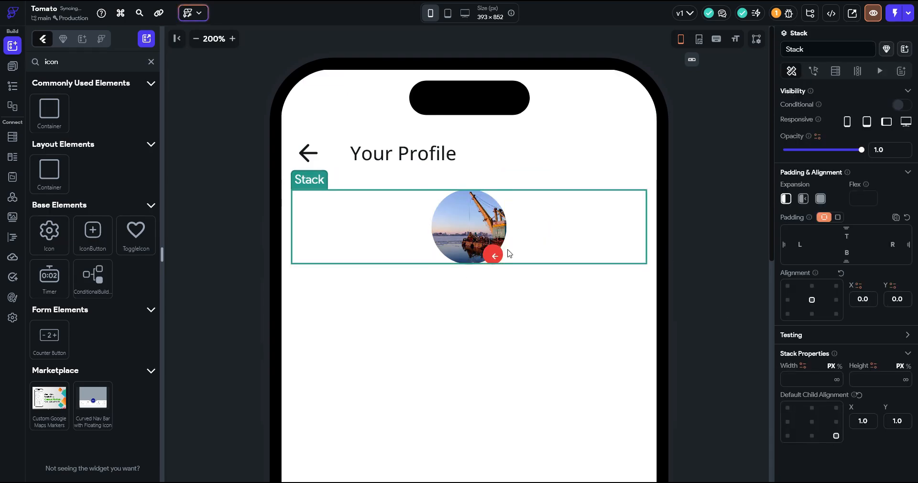
# Change the IconButton's symbol to the Edit pencil
pyautogui.click(493, 256)
pyautogui.scroll(-5, 822, 373)
pyautogui.click(820, 342)
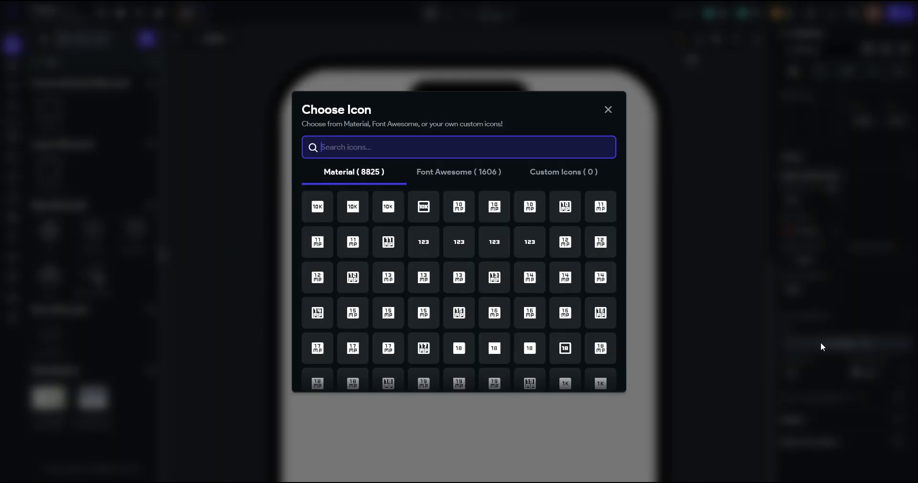
pyautogui.write('edit')
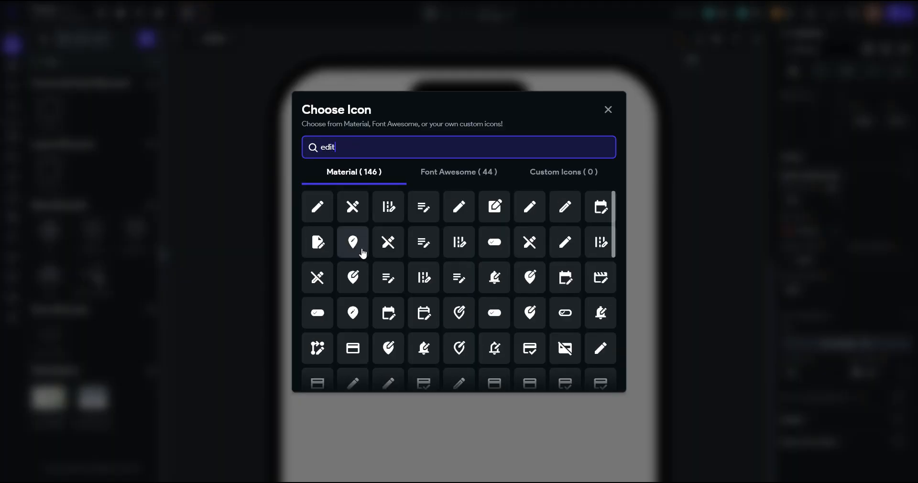
pyautogui.click(317, 206)
# Set the IconButton's border radius to 57 and its button size to 19 px, keeping the icon size at 9
pyautogui.click(820, 295)
pyautogui.scroll(7, 820, 291)
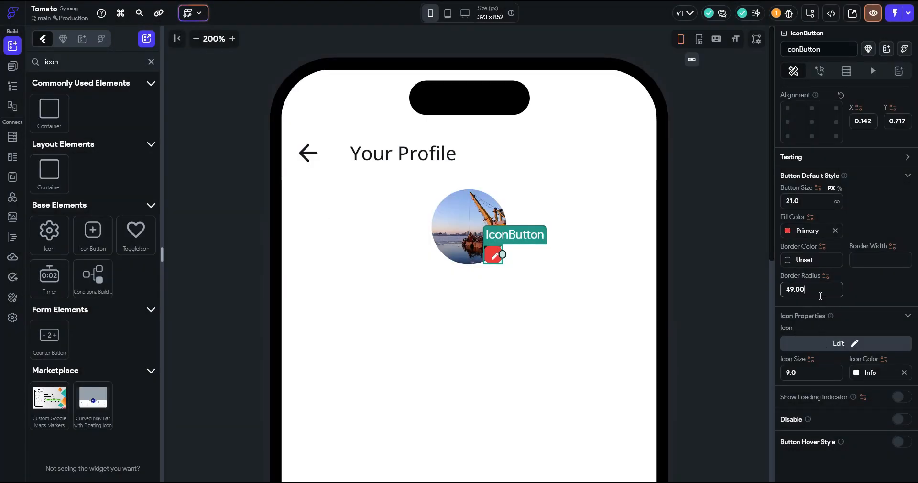
pyautogui.click(802, 207)
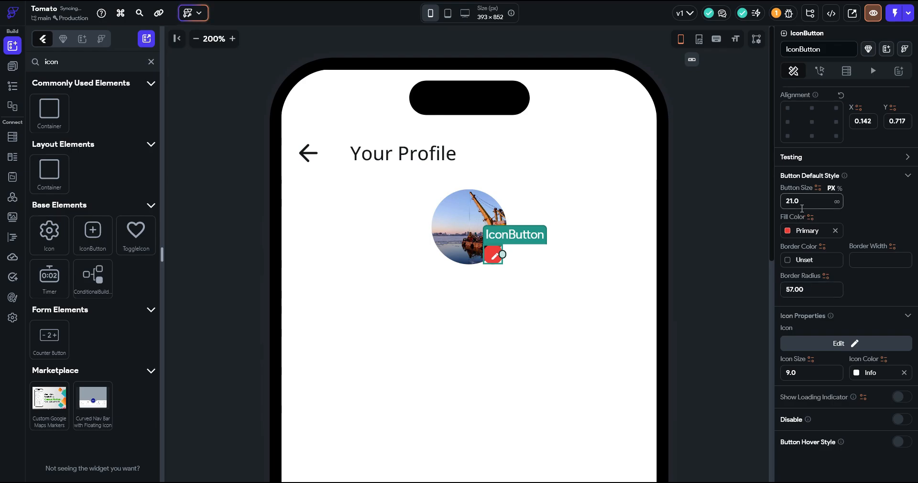
pyautogui.scroll(-2, 802, 208)
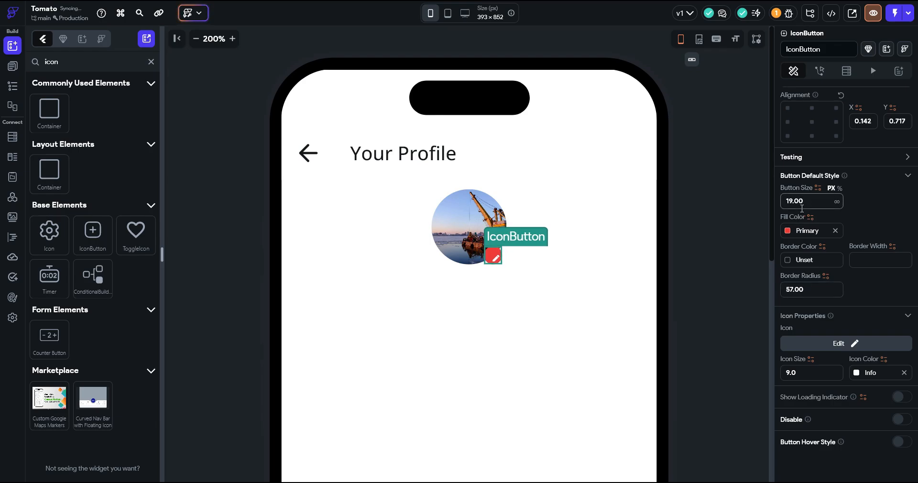
pyautogui.click(796, 371)
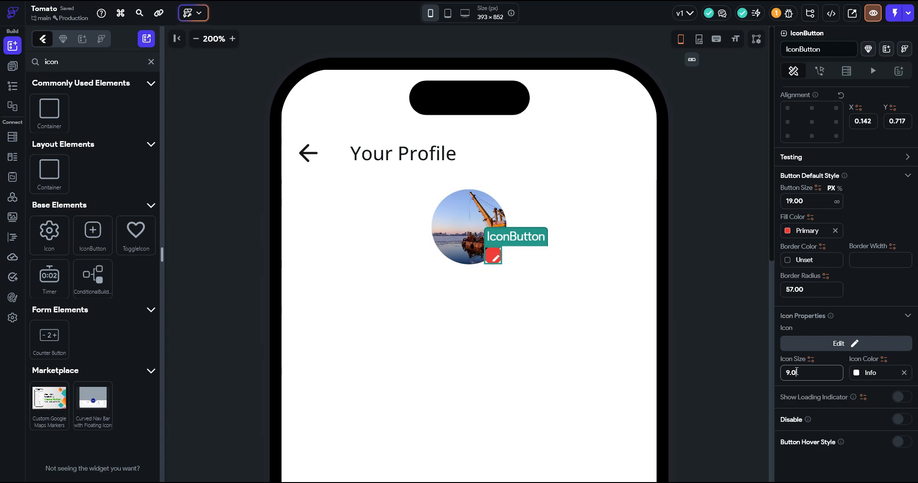
pyautogui.scroll(2, 796, 372)
pyautogui.scroll(-2, 796, 372)
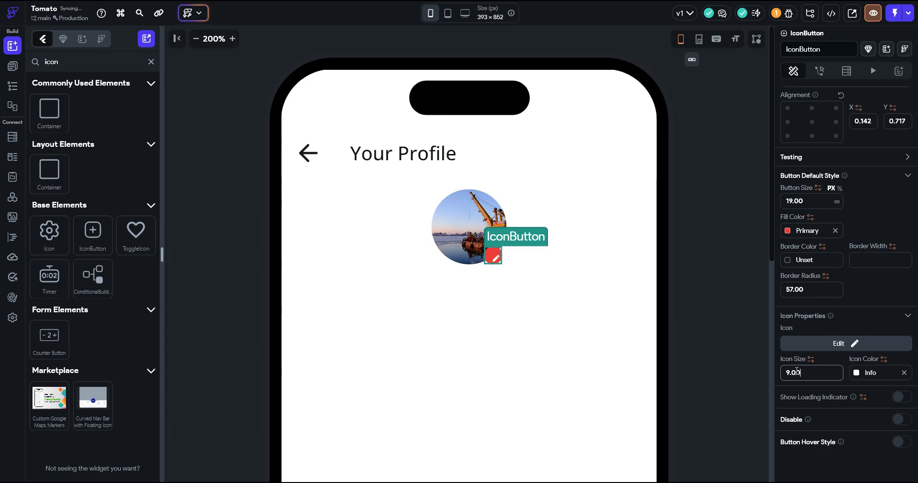
# Delete the IconButton from the Stack and add a Container in its place
pyautogui.click(497, 252)
pyautogui.press('Delete')
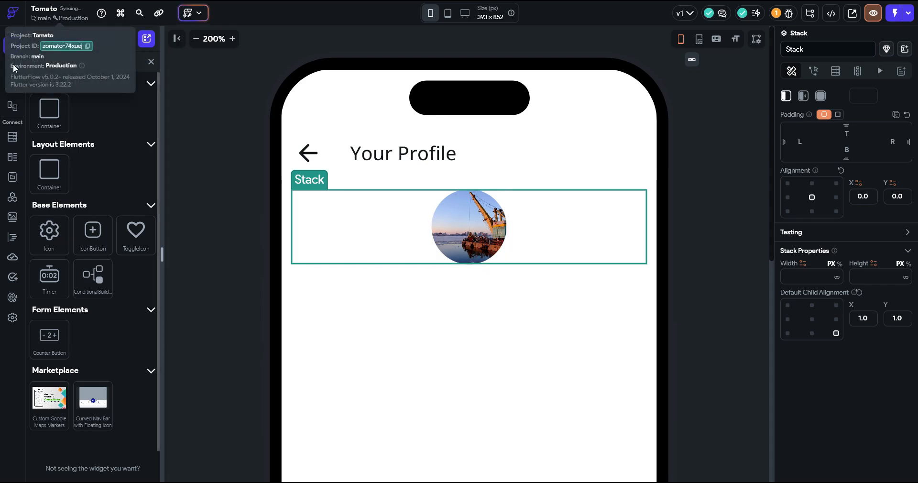
pyautogui.moveTo(50, 111); pyautogui.dragTo(376, 213)
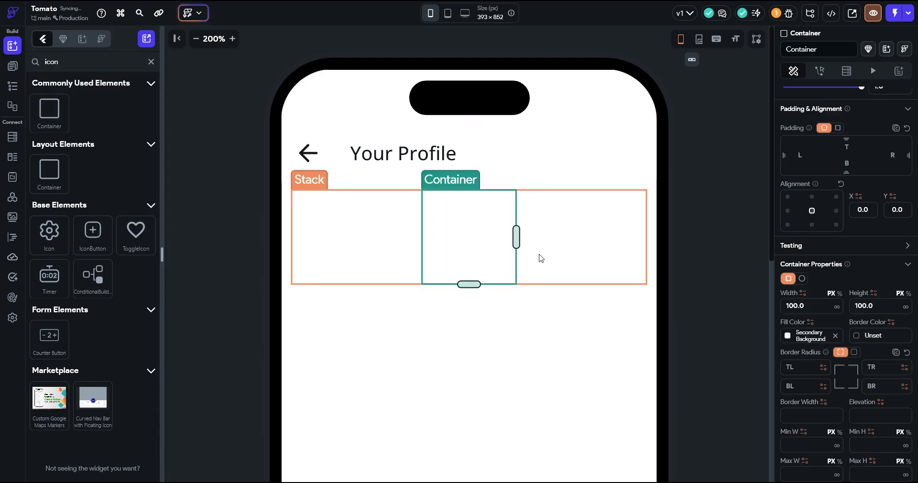
# Make the Container circular with a 10% diameter and position it over the picture at alignment X 0.135, Y 1.203
pyautogui.click(802, 279)
pyautogui.click(838, 293)
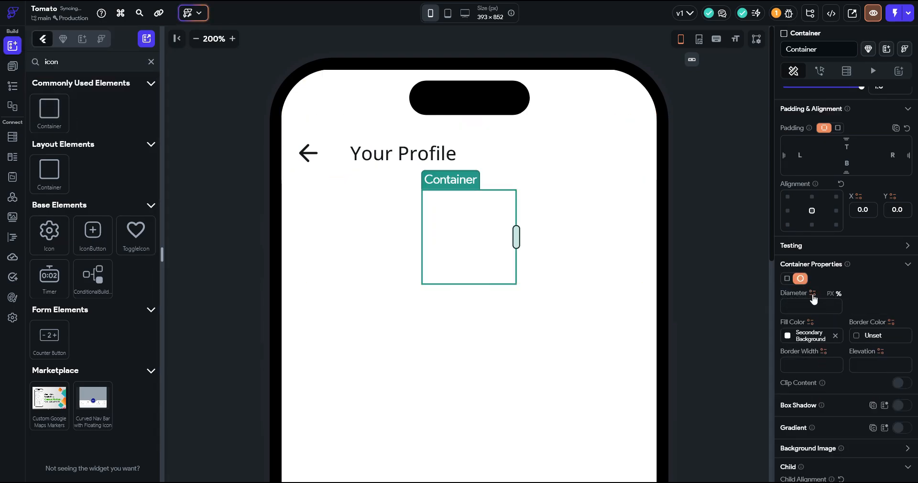
pyautogui.click(804, 305)
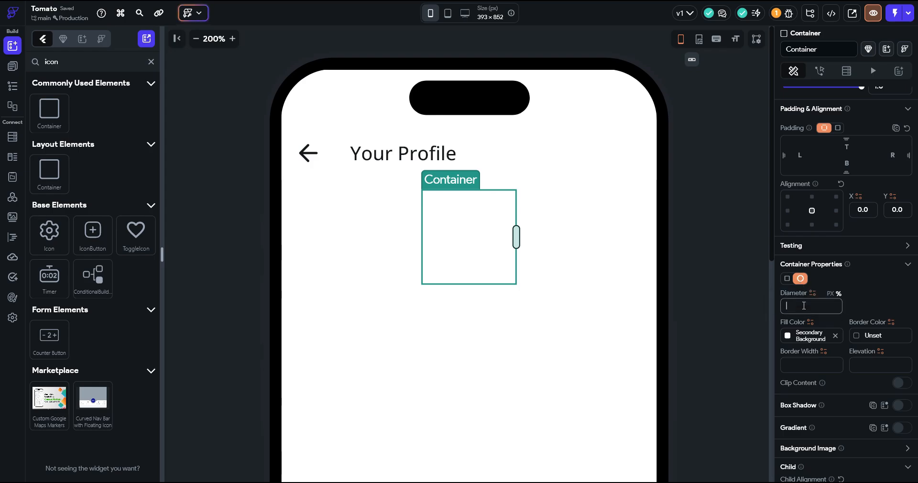
pyautogui.write('10')
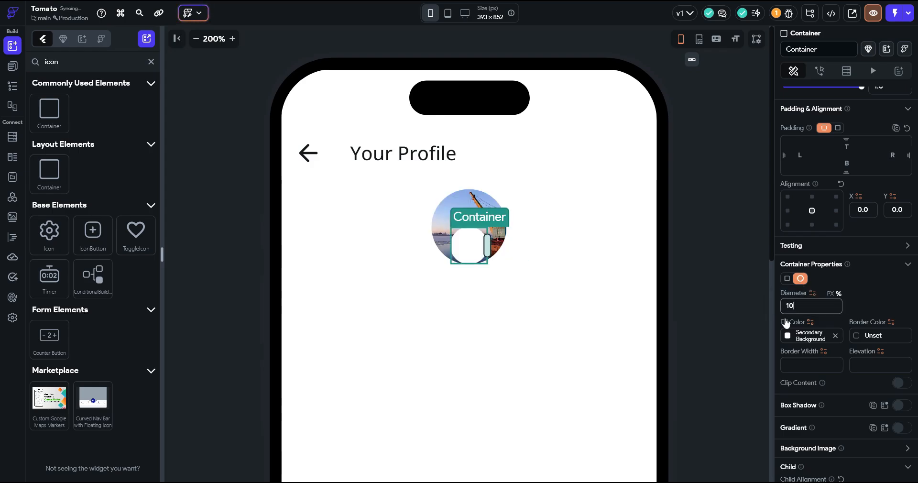
pyautogui.press('Return')
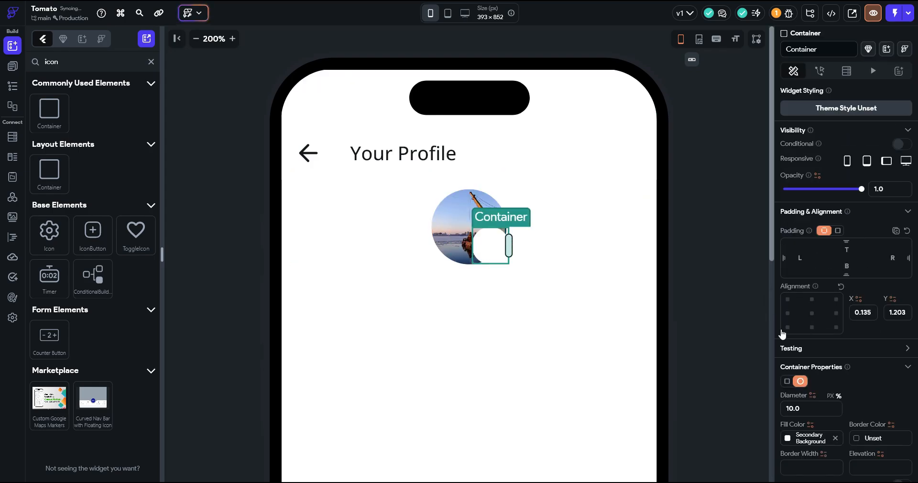
# Reduce the circular Container's diameter to 5%
pyautogui.click(819, 409)
pyautogui.press('Down')
pyautogui.press('Down')
pyautogui.press('Down')
pyautogui.press('Down')
pyautogui.press('Down')
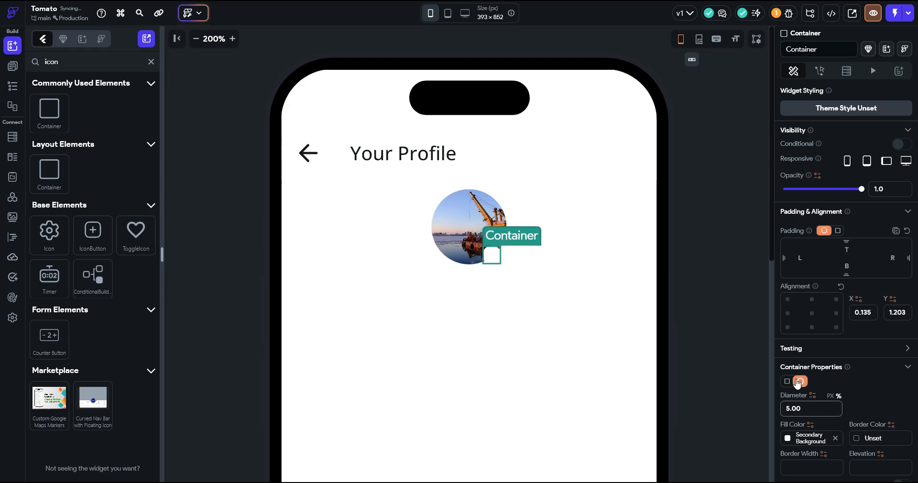
pyautogui.press('Return')
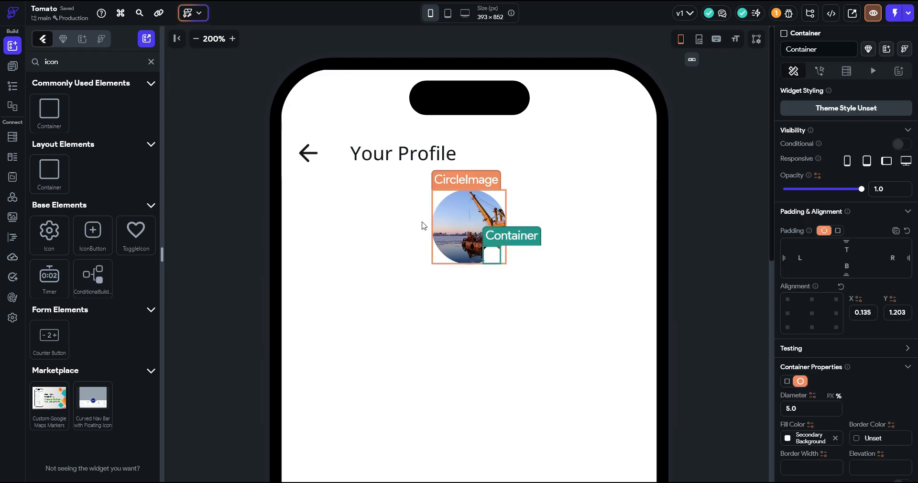
# Place an Icon inside the circular Container, with size 12 and centred alignment
pyautogui.click(151, 61)
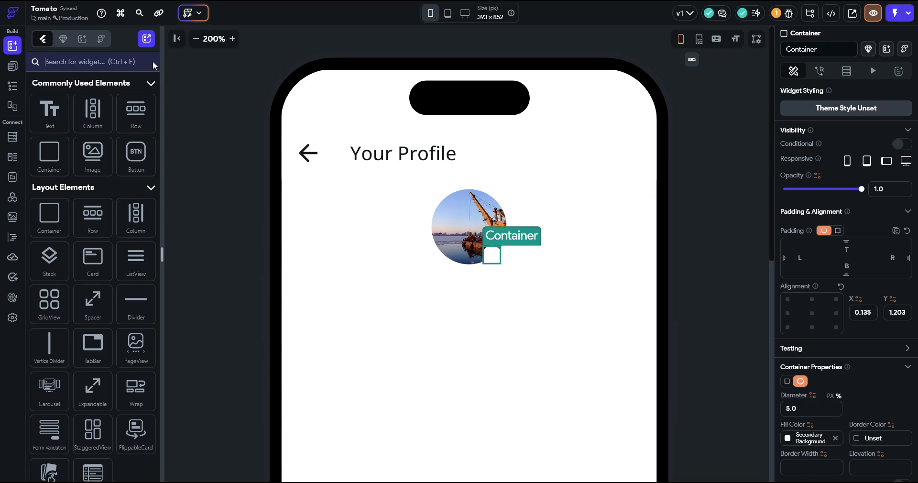
pyautogui.write('icn')
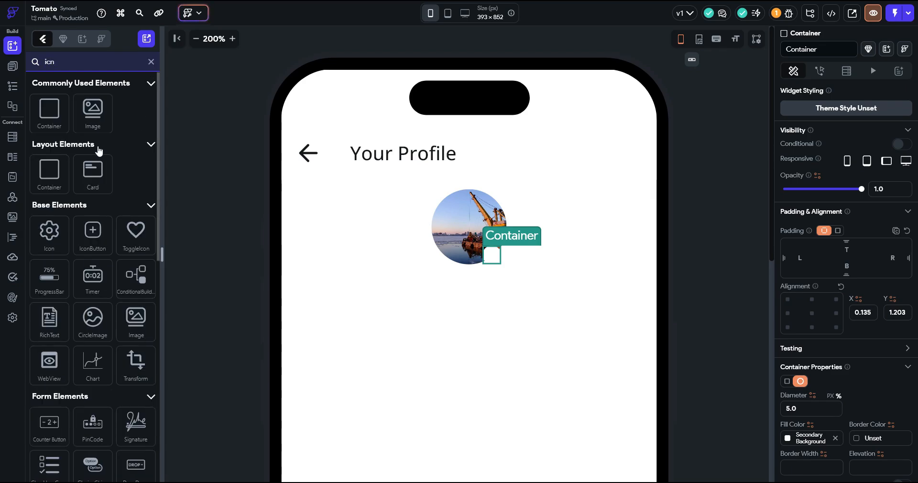
pyautogui.moveTo(49, 232); pyautogui.dragTo(502, 256)
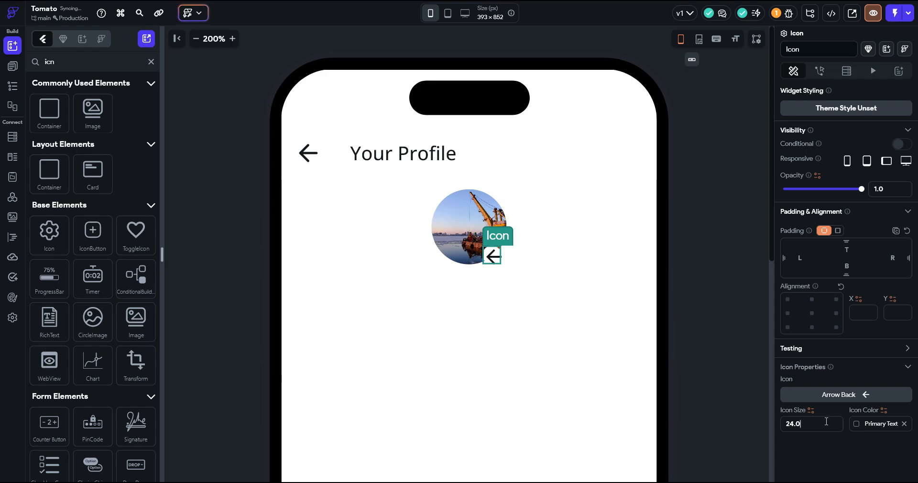
pyautogui.click(826, 421)
pyautogui.write('13.00')
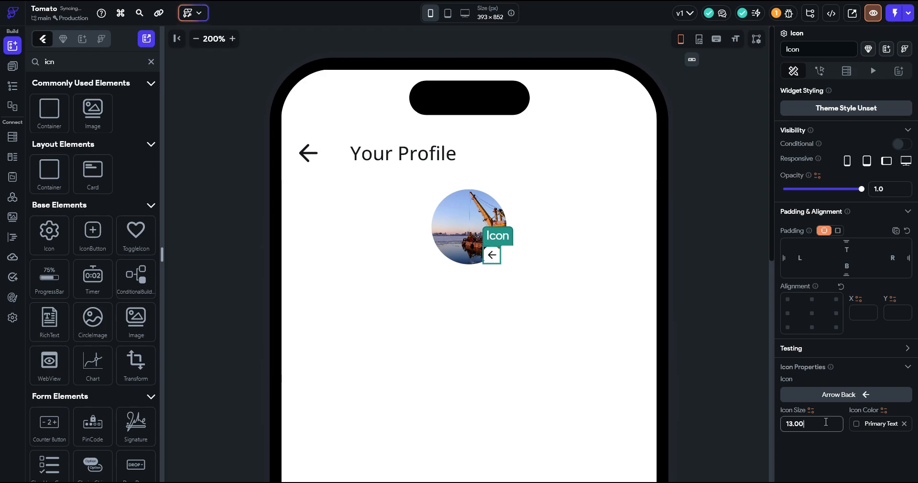
pyautogui.click(812, 313)
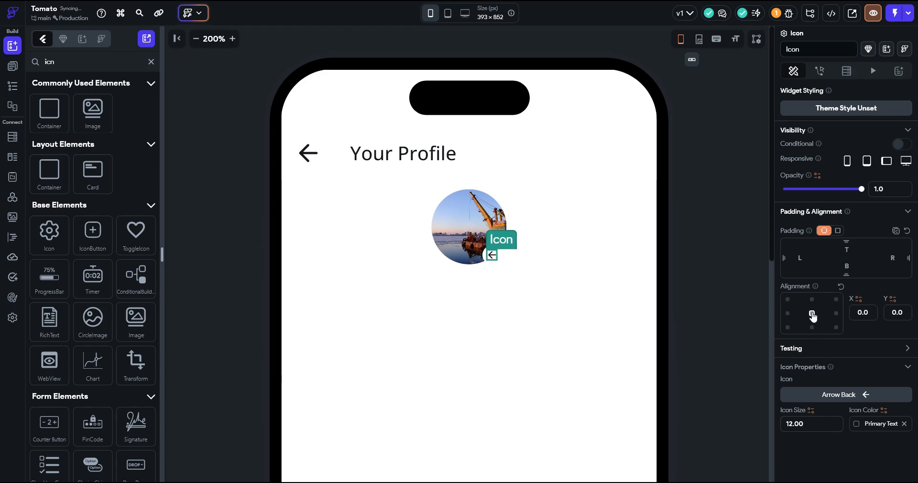
# Set the circular Container's fill colour to the Alternate theme colour
pyautogui.click(489, 263)
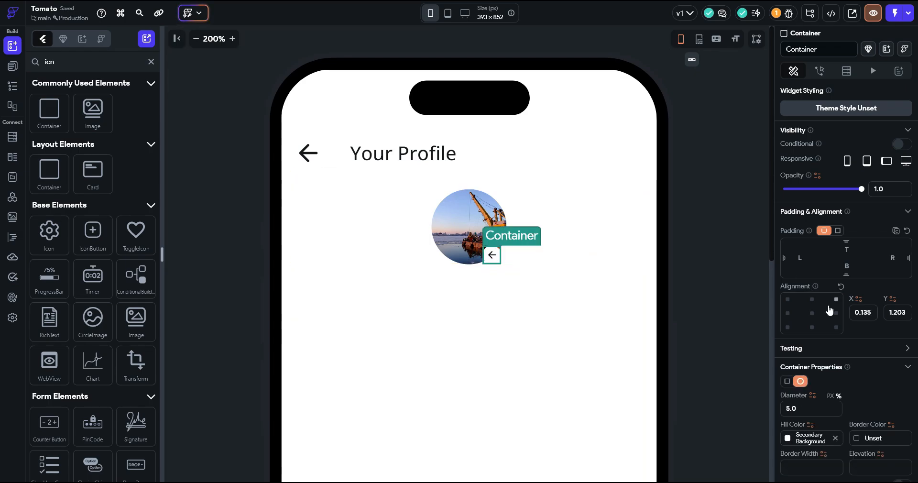
pyautogui.click(797, 436)
pyautogui.click(719, 401)
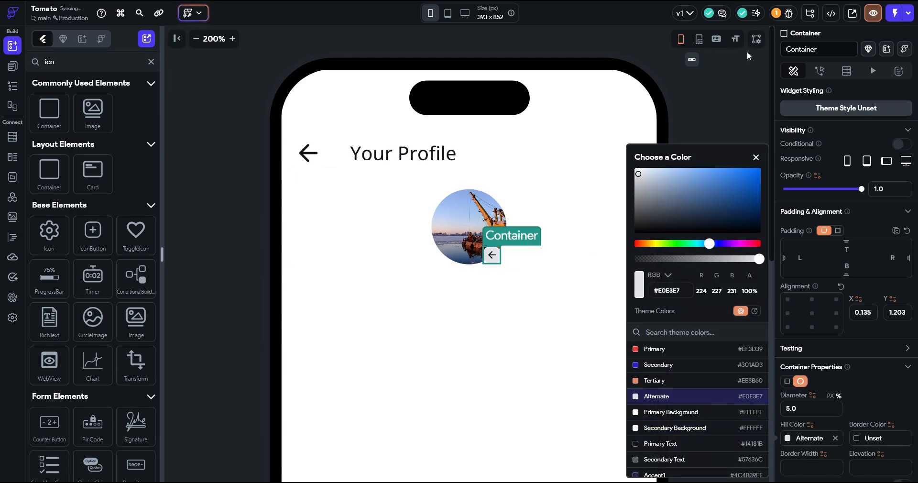
pyautogui.click(723, 106)
# Change the badge Icon's symbol to the Material edit icon showing a pencil over a square
pyautogui.click(493, 256)
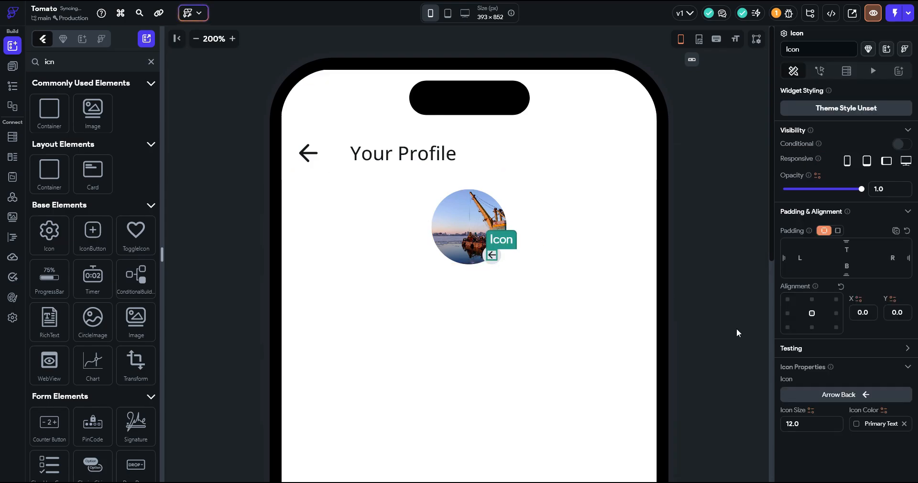
pyautogui.click(841, 394)
pyautogui.write('edit')
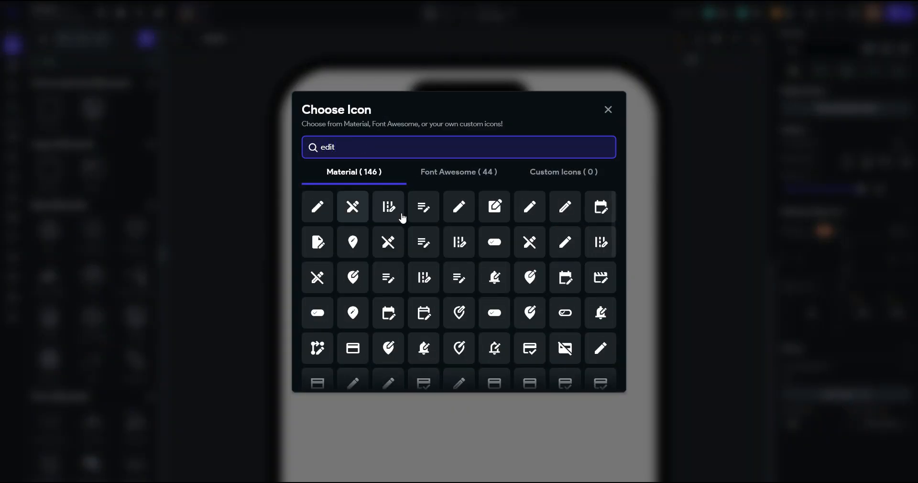
pyautogui.click(495, 207)
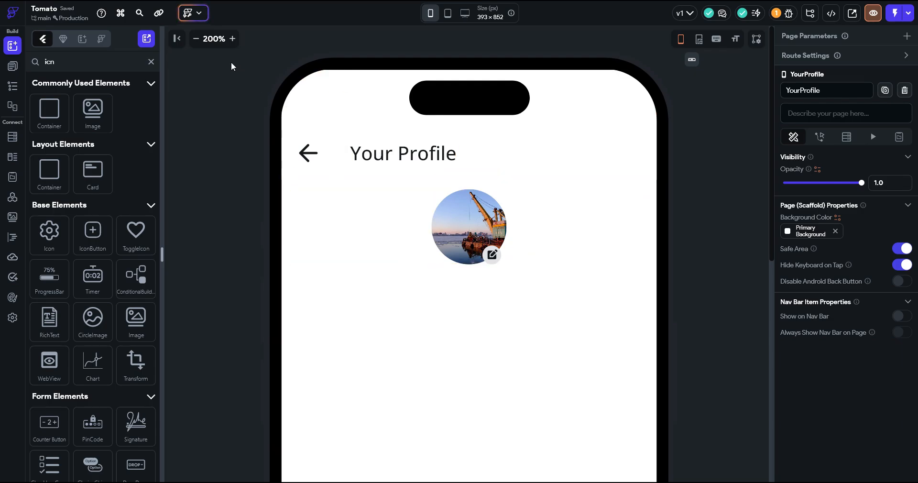
# Add a TextField below the profile picture on the YourProfile page
pyautogui.click(195, 40)
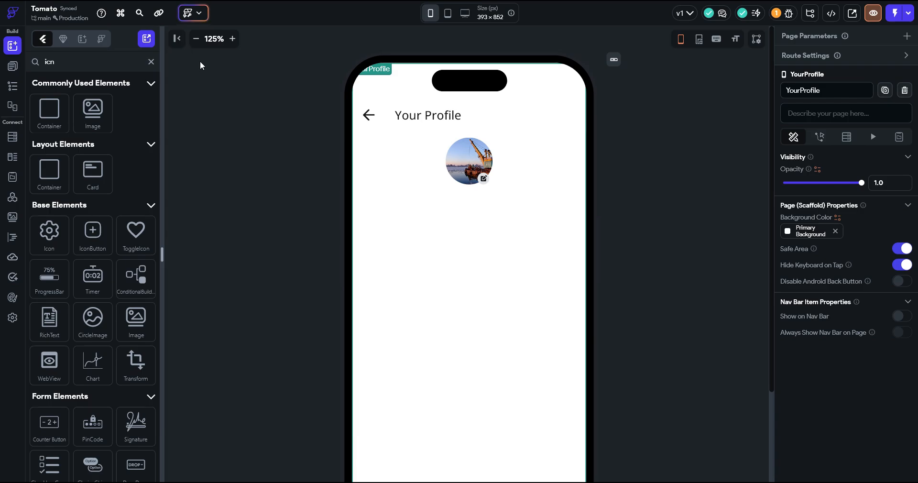
pyautogui.click(151, 62)
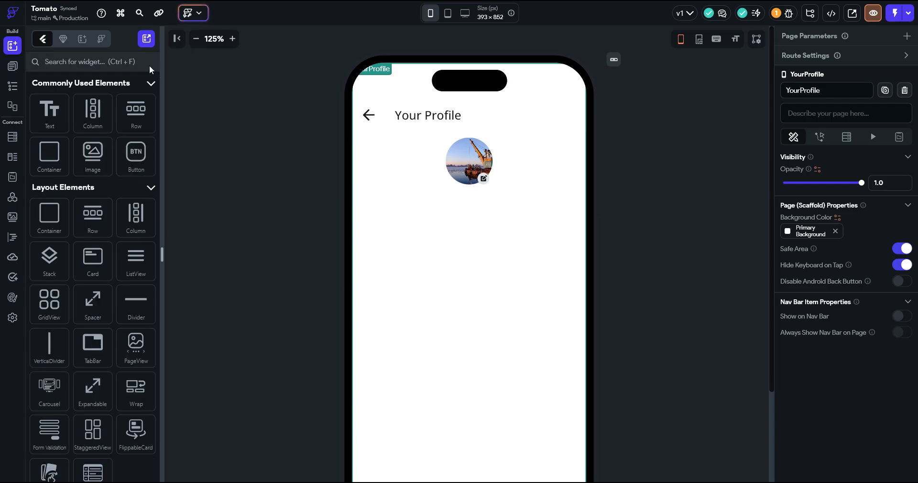
pyautogui.click(114, 67)
pyautogui.write('textf')
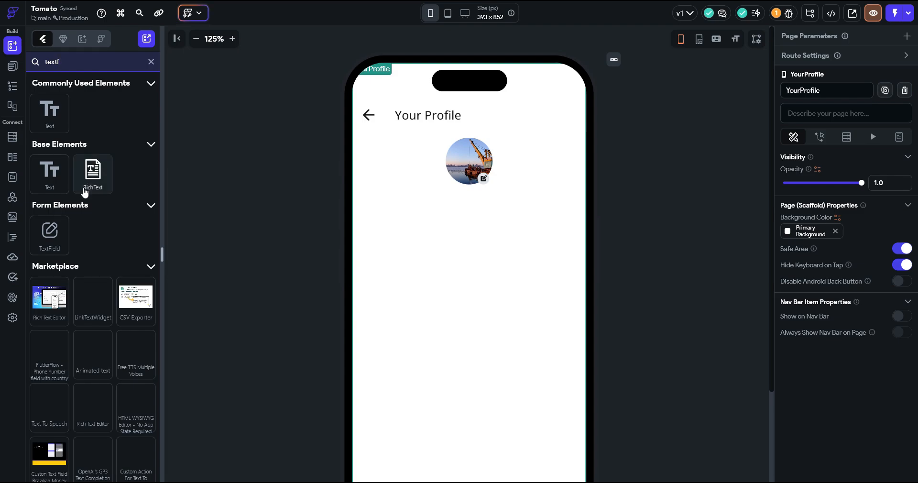
pyautogui.moveTo(49, 234); pyautogui.dragTo(363, 284)
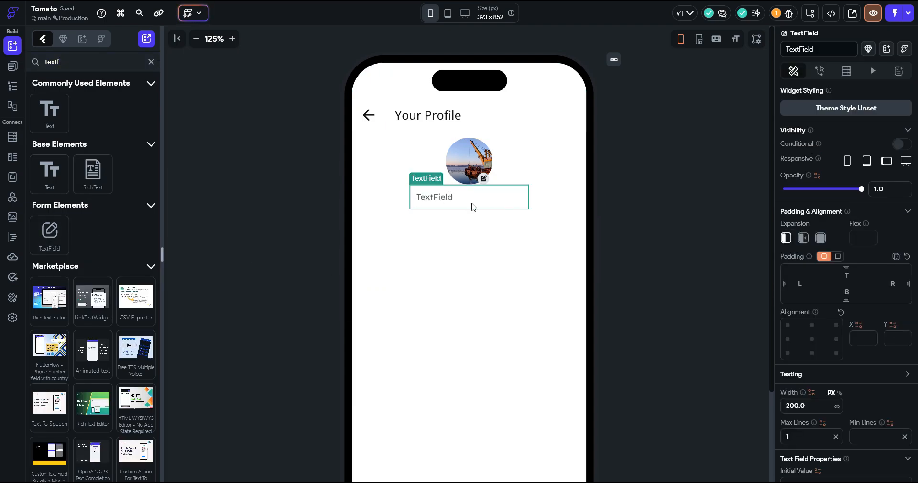
# Set the TextField's width to 100% and the surrounding Column's items spacing to 10
pyautogui.click(839, 393)
pyautogui.click(819, 412)
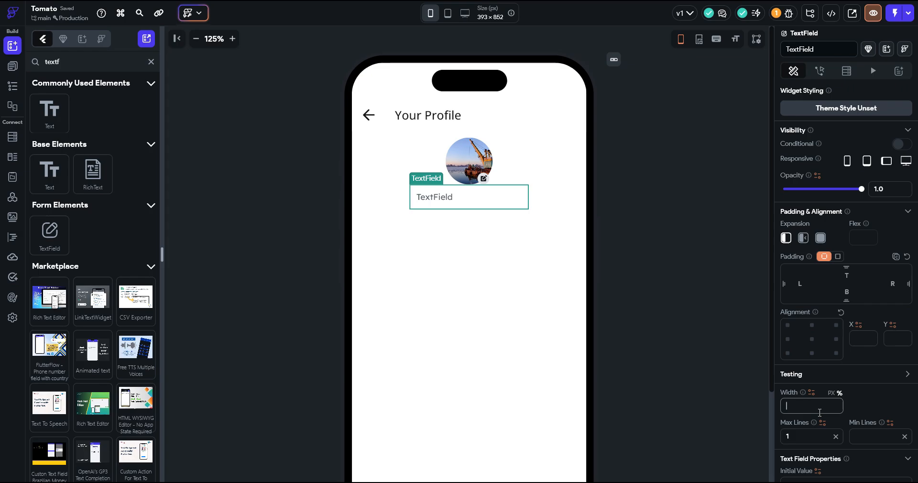
pyautogui.write('100')
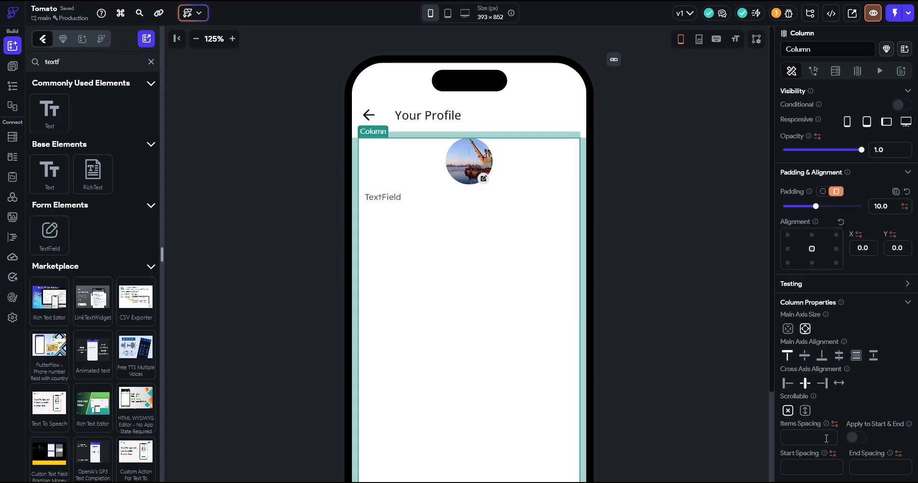
pyautogui.click(826, 438)
pyautogui.write('10')
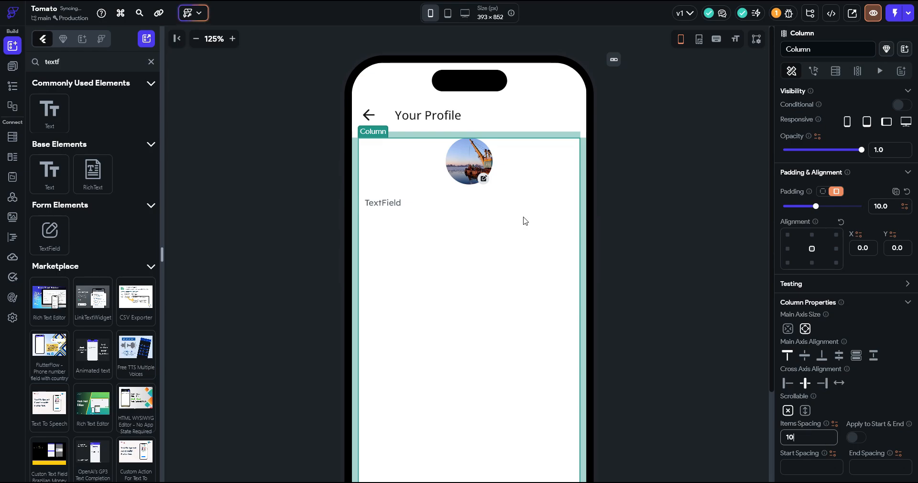
# Keep the TextField's input border type as Outline and set its border colour to the Alternate theme colour
pyautogui.click(521, 208)
pyautogui.scroll(-10, 858, 383)
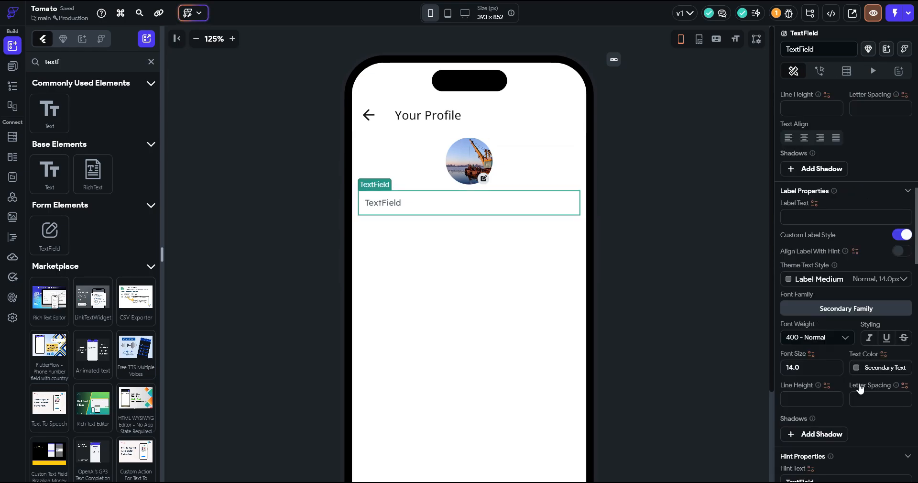
pyautogui.scroll(-3, 859, 389)
pyautogui.scroll(-5, 859, 386)
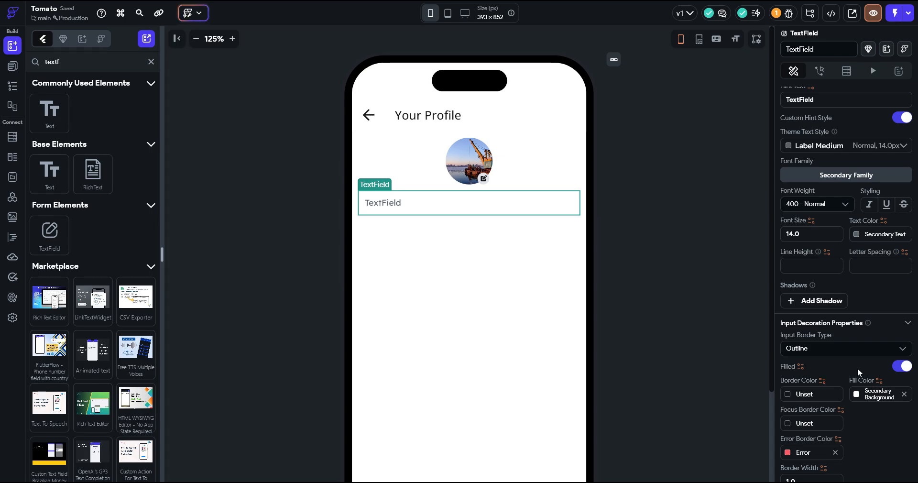
pyautogui.scroll(-1, 848, 368)
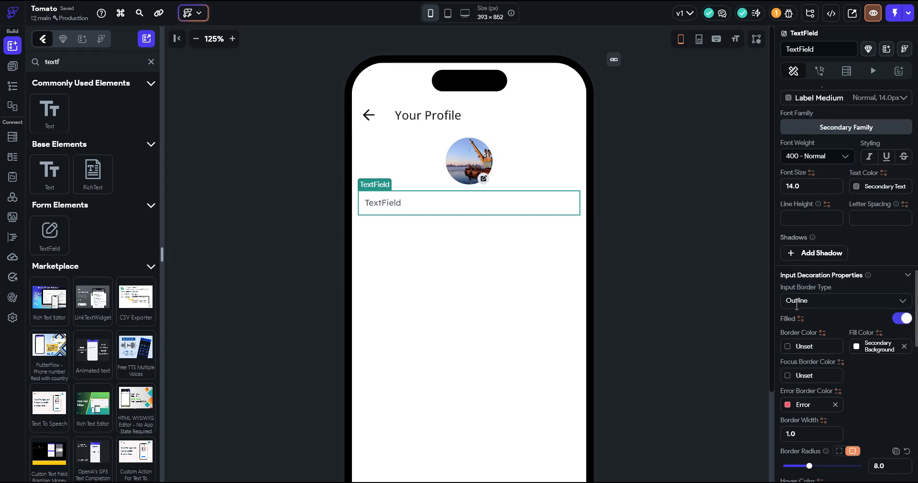
pyautogui.click(797, 301)
pyautogui.click(811, 339)
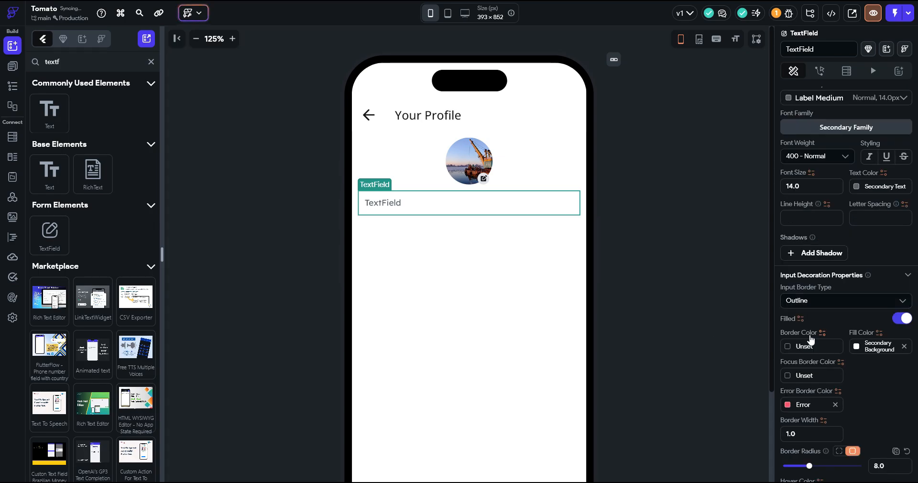
pyautogui.click(787, 346)
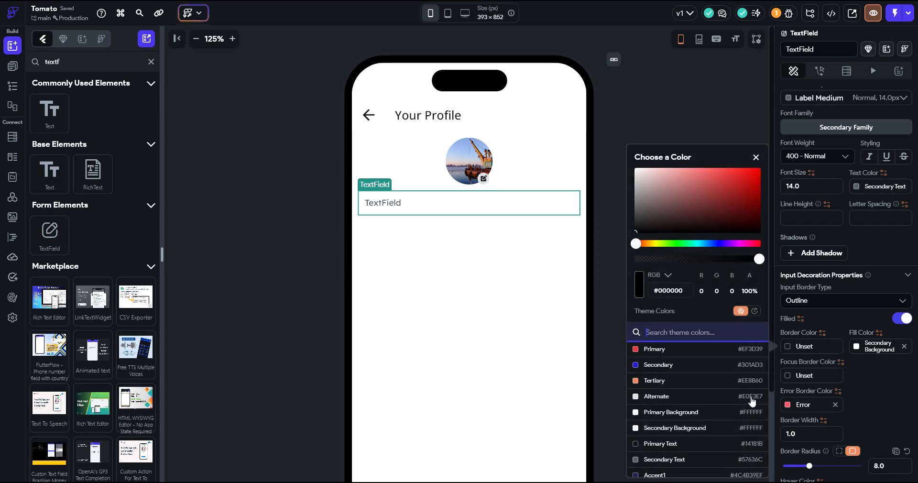
pyautogui.click(698, 398)
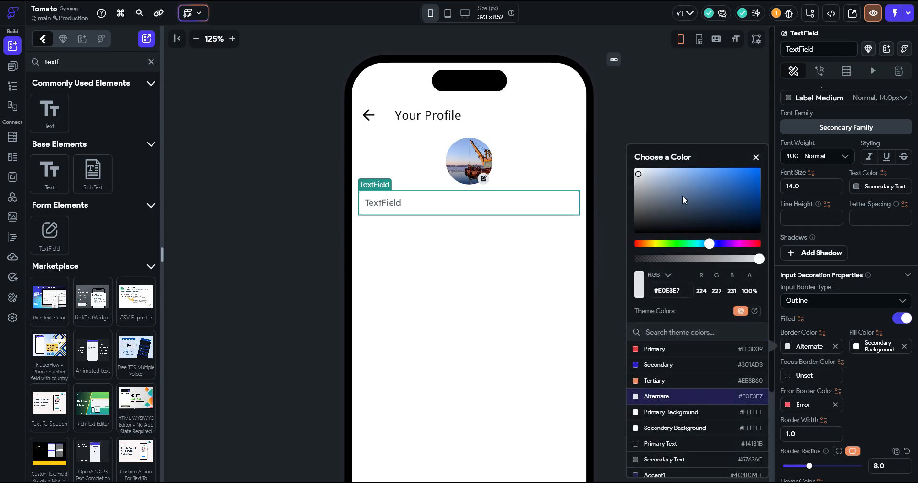
# Set the TextField's border radius to 20
pyautogui.click(879, 421)
pyautogui.click(891, 468)
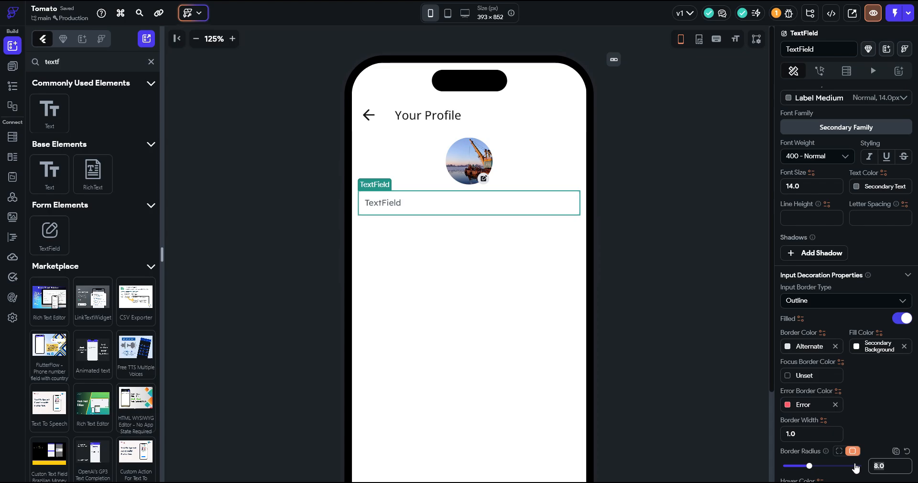
pyautogui.click(699, 250)
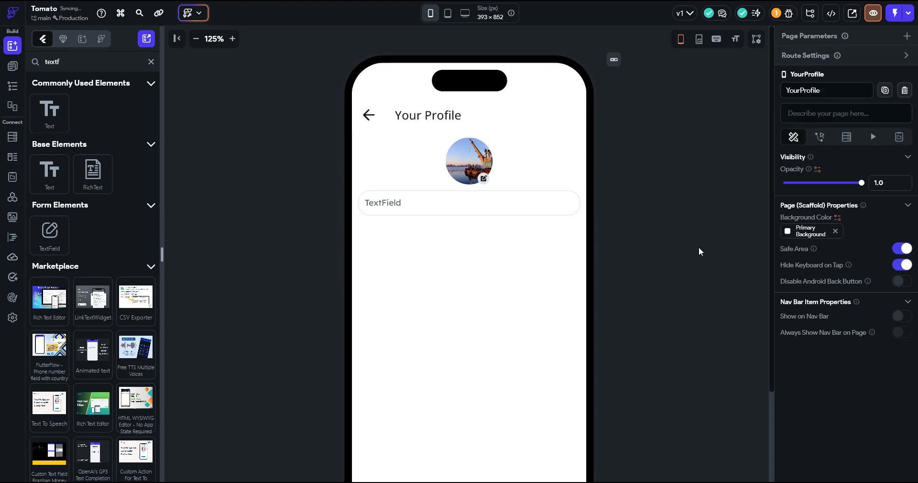
# Set the TextField's border radius to 10 and its border width to 2
pyautogui.click(456, 215)
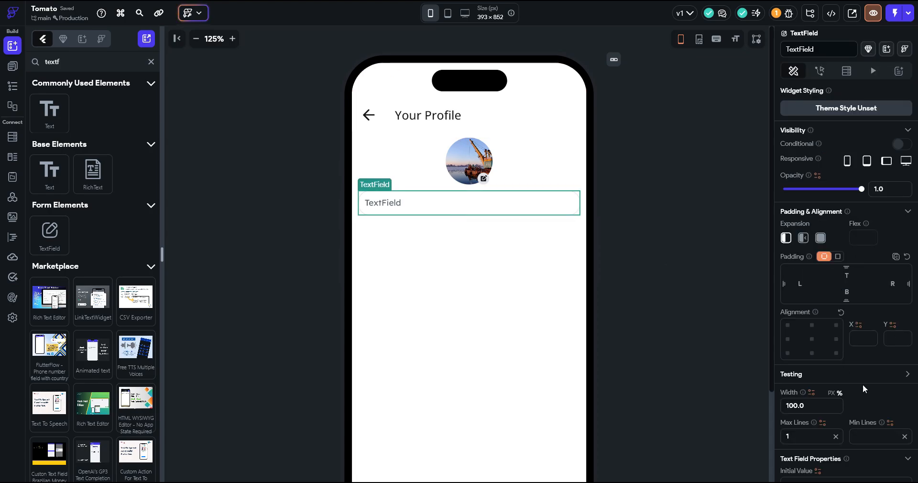
pyautogui.scroll(-15, 863, 388)
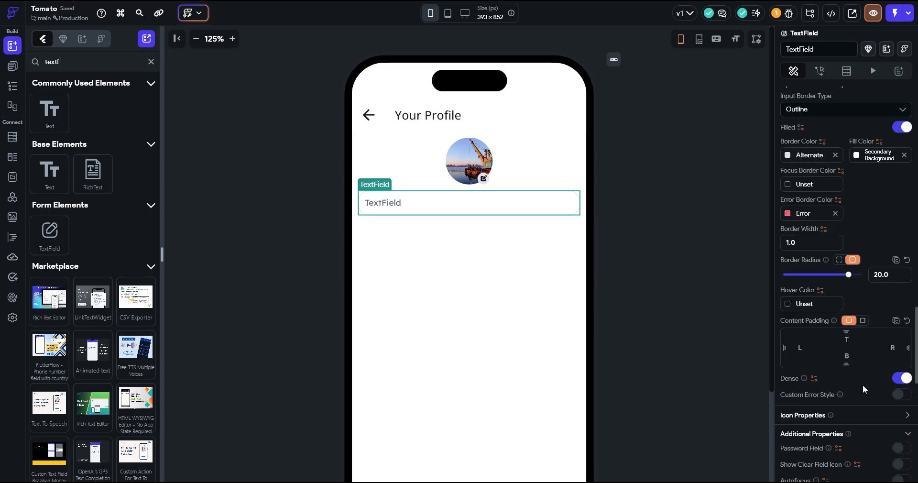
pyautogui.click(865, 275)
pyautogui.write('10')
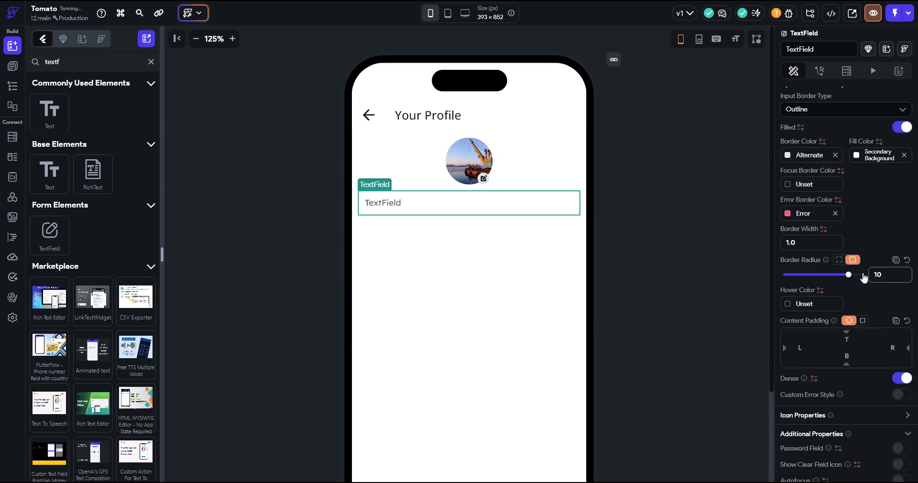
pyautogui.click(791, 243)
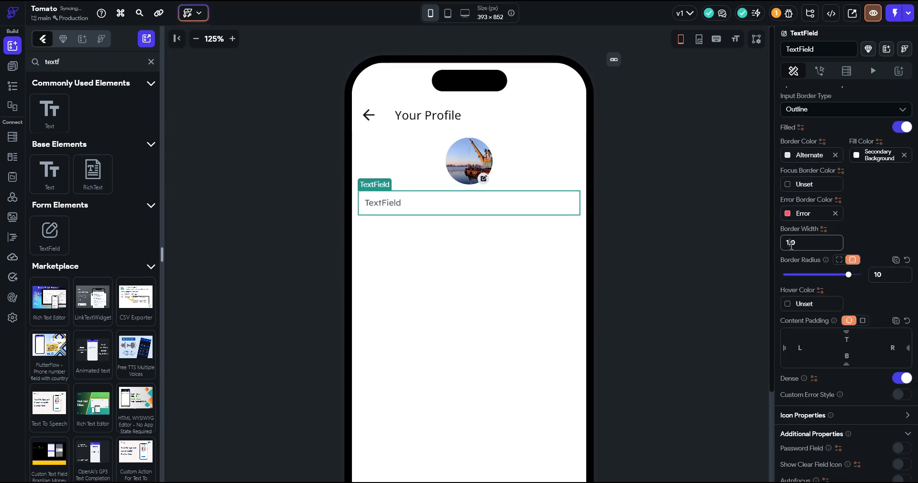
pyautogui.write('2')
# Set the TextField's border colour to the custom light grey #dbdbdc after trying the Secondary Text theme colour
pyautogui.click(787, 155)
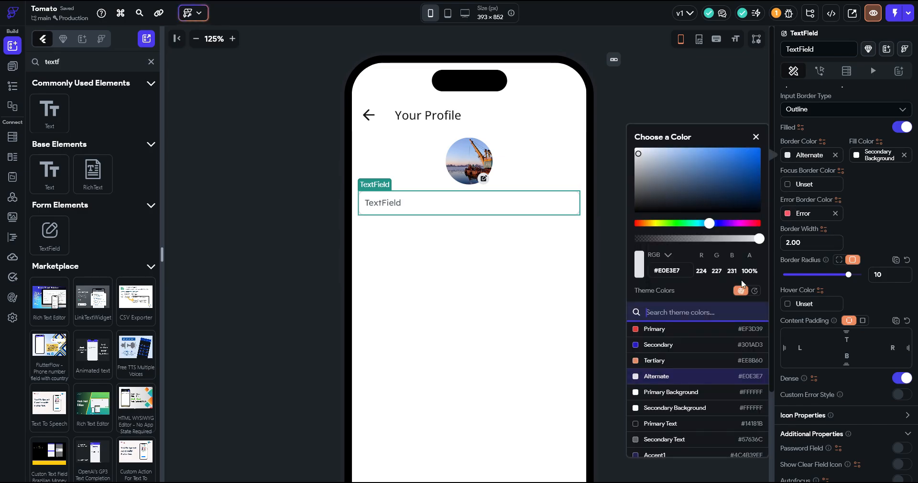
pyautogui.click(704, 440)
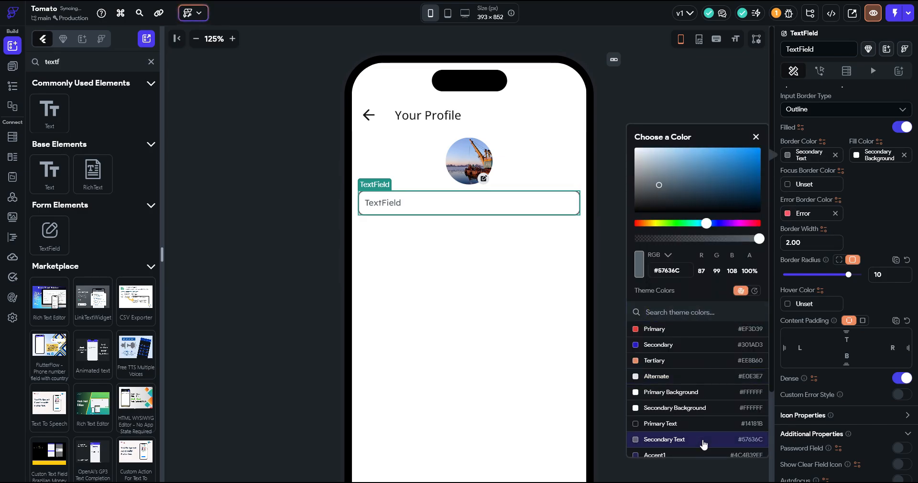
pyautogui.click(694, 377)
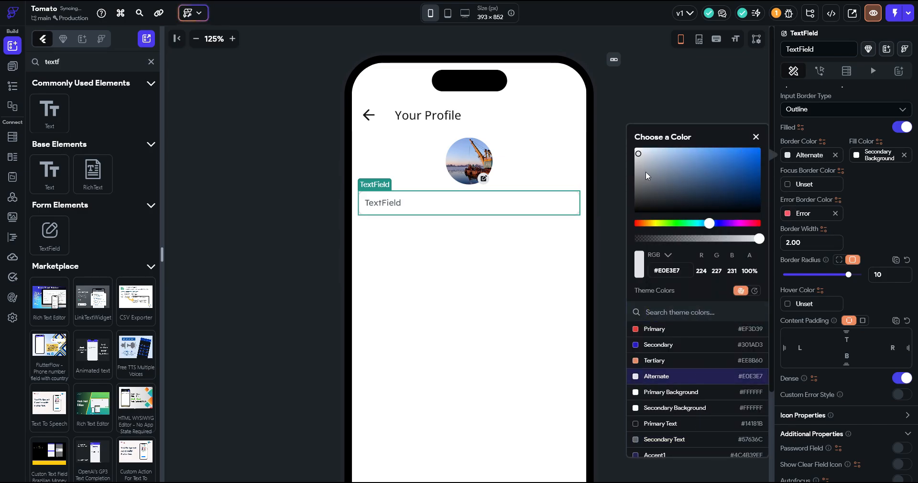
pyautogui.click(639, 155)
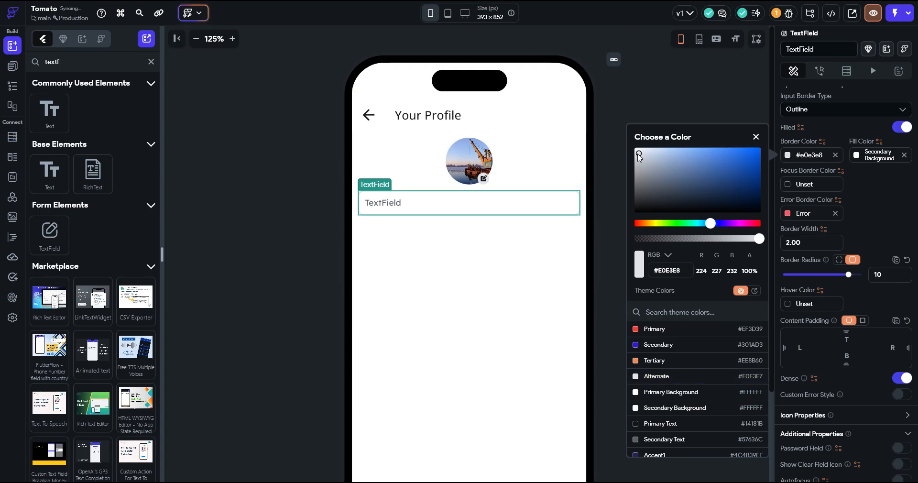
pyautogui.click(614, 129)
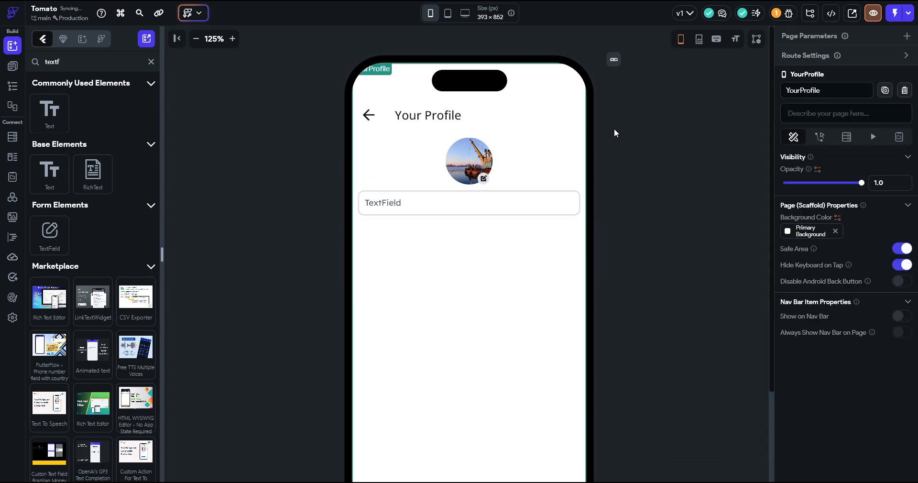
# Set the TextField's label text to "Name" and remove its hint text
pyautogui.click(526, 195)
pyautogui.scroll(-8, 823, 302)
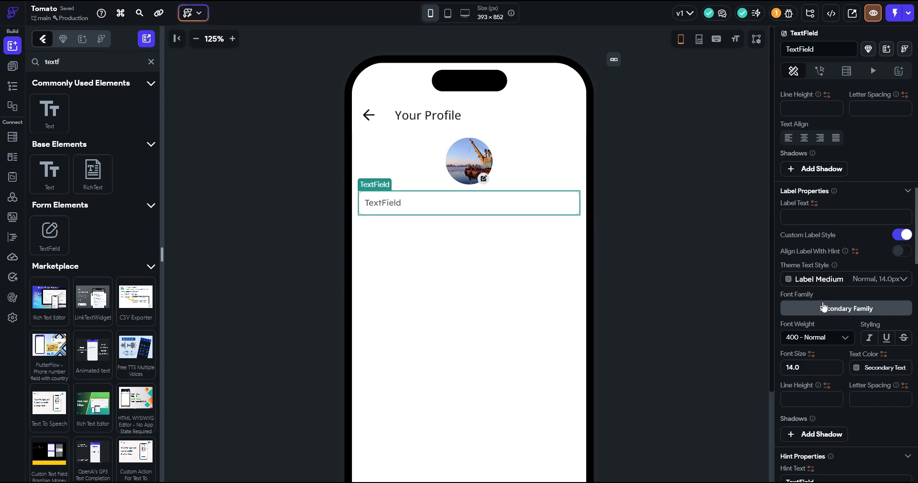
pyautogui.click(823, 217)
pyautogui.write('Name')
pyautogui.scroll(-3, 824, 239)
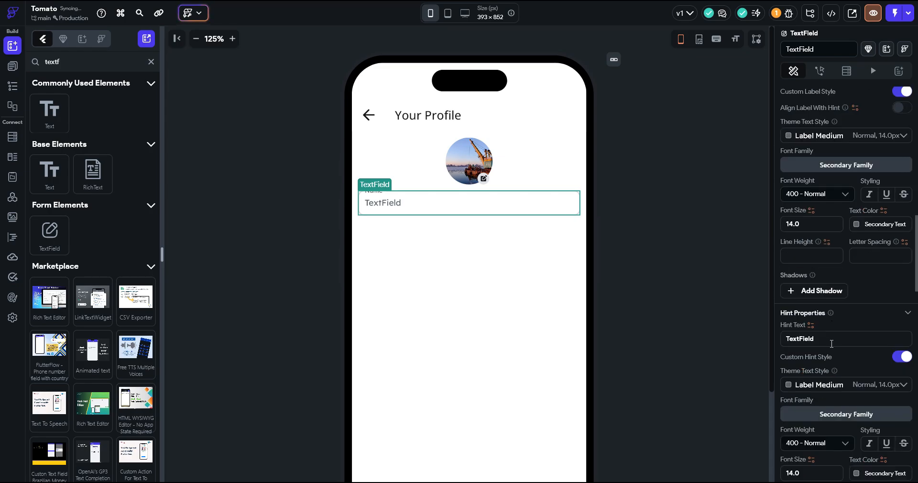
pyautogui.moveTo(830, 342); pyautogui.dragTo(768, 344)
pyautogui.press('BackSpace')
# Enable the TextField's clear field icon with an icon size of 20 and the recently used light grey colour
pyautogui.scroll(-10, 849, 363)
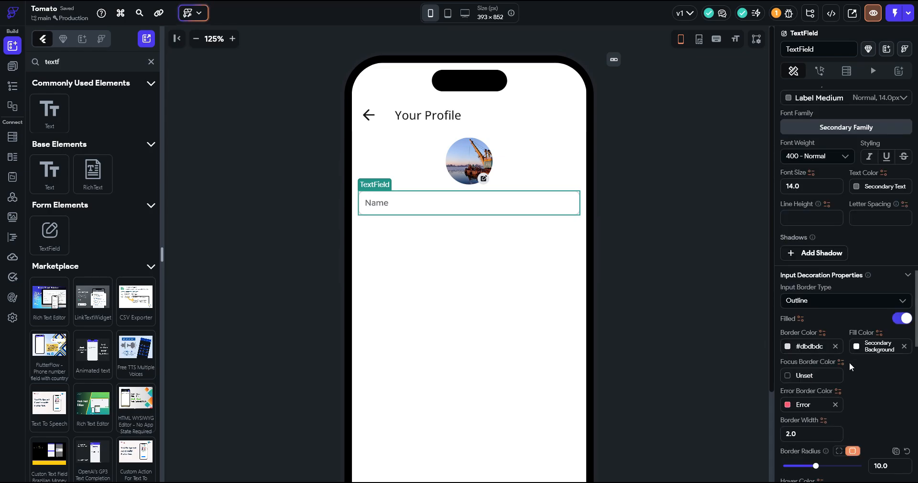
pyautogui.click(908, 373)
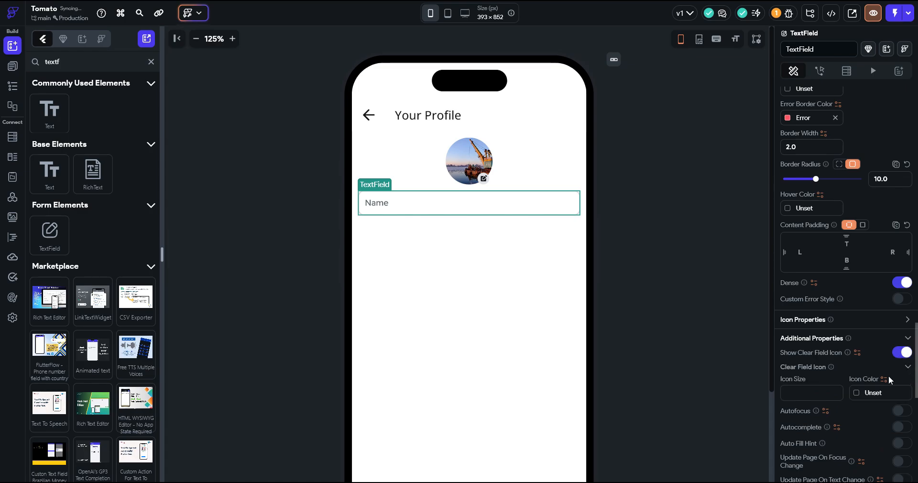
pyautogui.click(833, 395)
pyautogui.write('2')
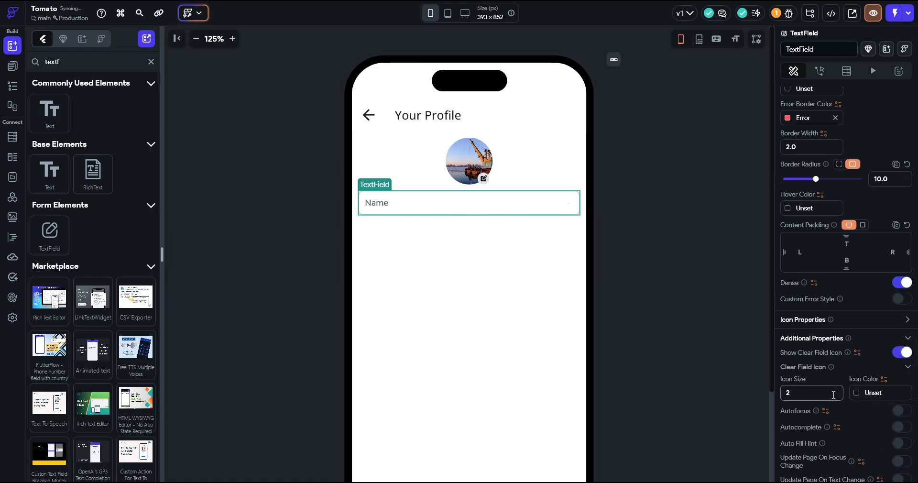
pyautogui.write('0')
pyautogui.click(860, 393)
pyautogui.click(738, 396)
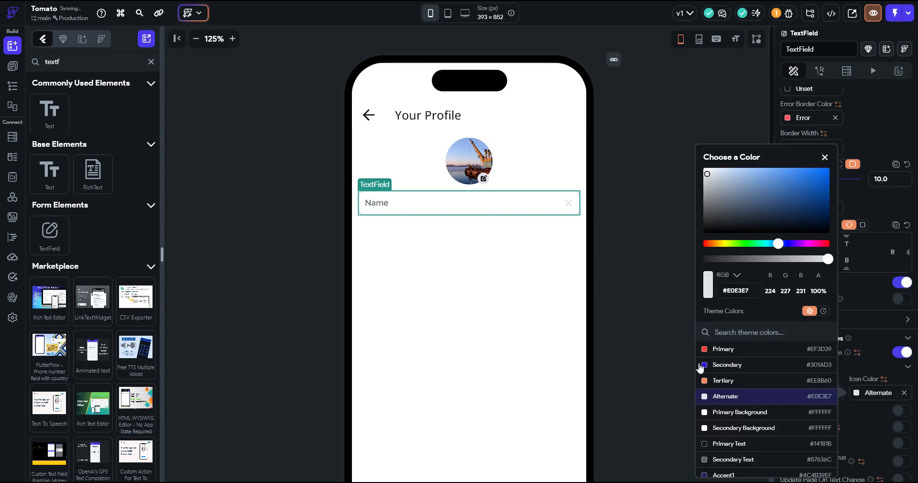
pyautogui.click(809, 311)
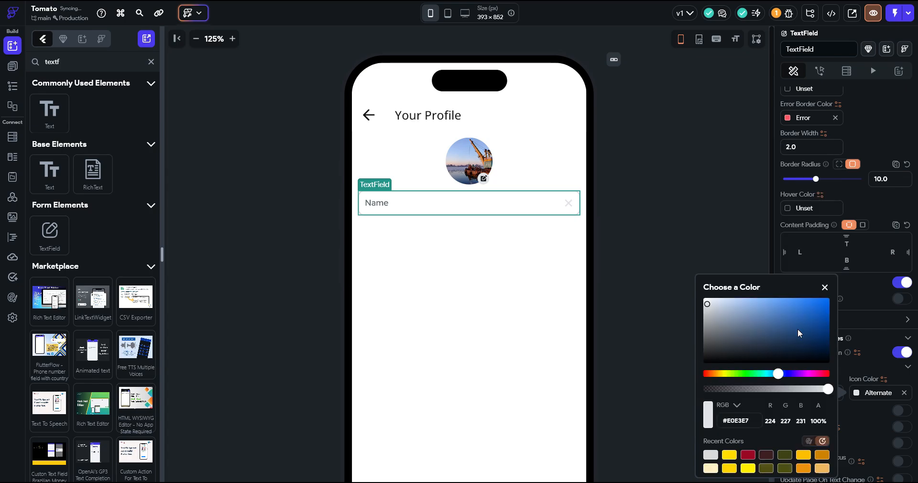
pyautogui.click(711, 455)
pyautogui.click(667, 315)
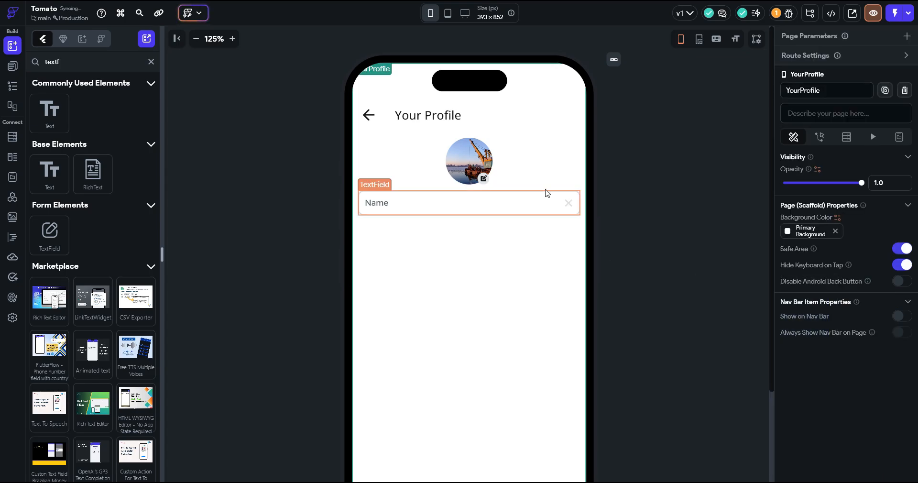
# Duplicate the Name TextField to make a stack of five below the profile picture, deleting the extra copy
pyautogui.click(526, 203)
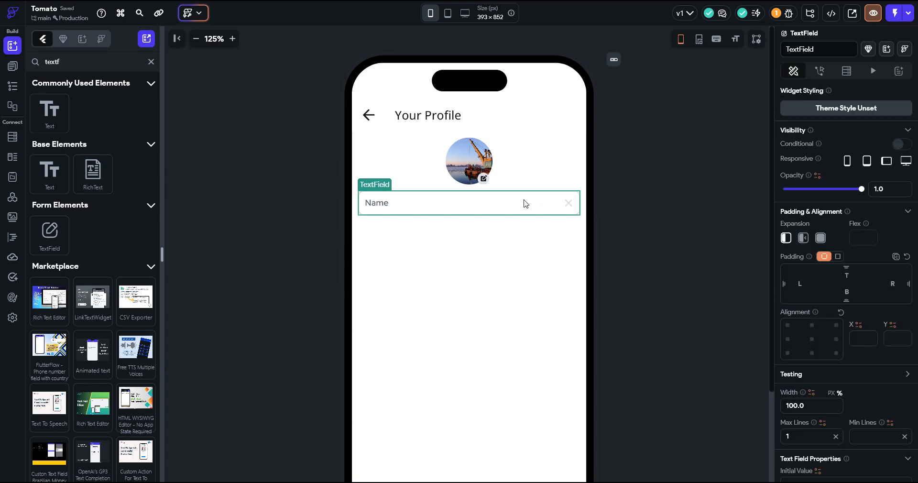
pyautogui.hotkey('ctrl', 'd')
pyautogui.hotkey('ctrl', 'd')
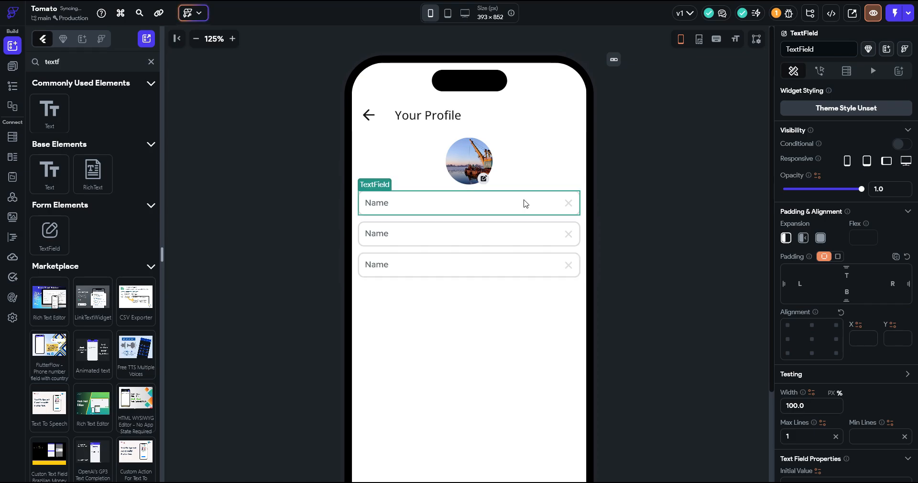
pyautogui.hotkey('ctrl', 'd')
pyautogui.hotkey('ctrl', 'd')
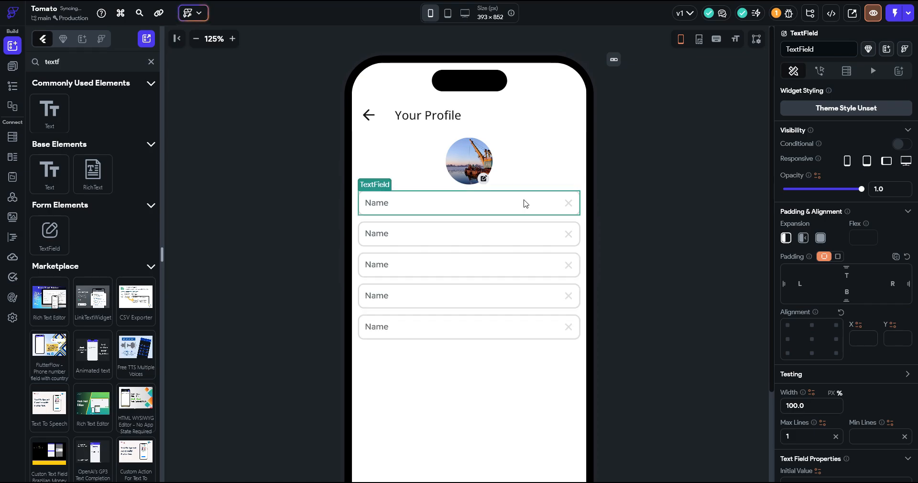
pyautogui.hotkey('ctrl', 'd')
pyautogui.click(527, 362)
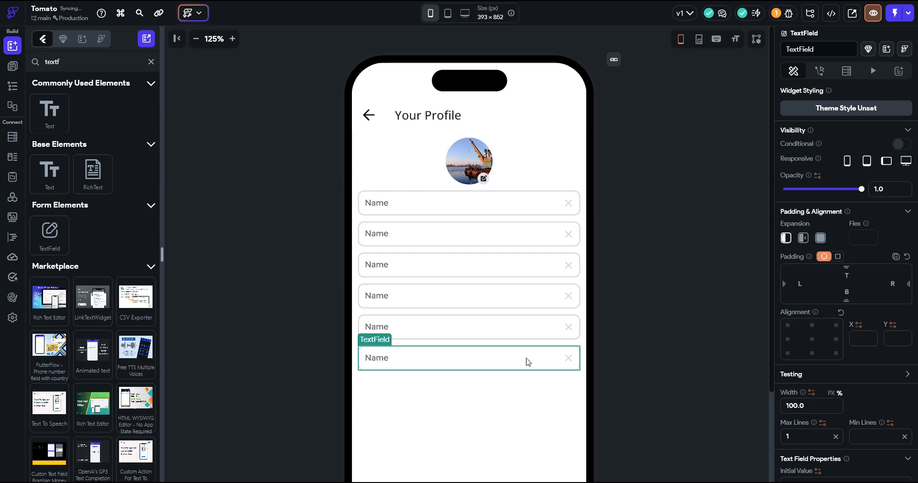
pyautogui.press('Delete')
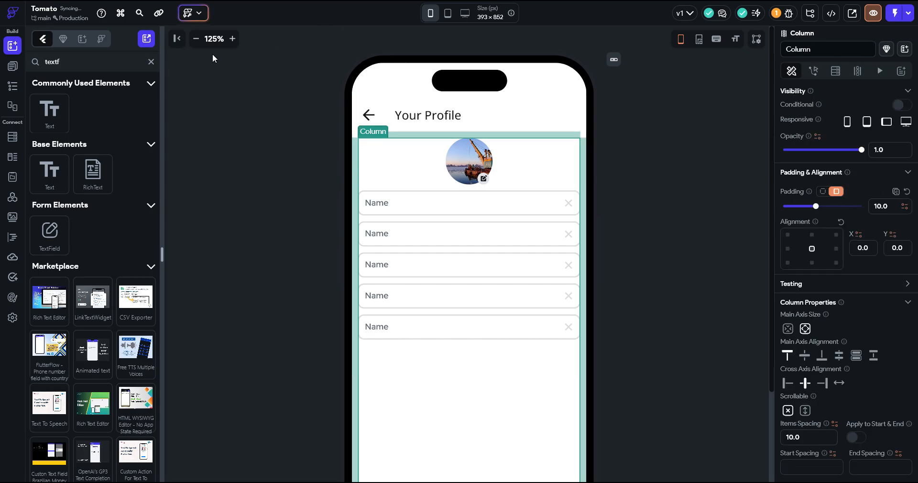
# Add a DropDown below the last TextField and widen it to fill the Column
pyautogui.click(150, 62)
pyautogui.write('drop')
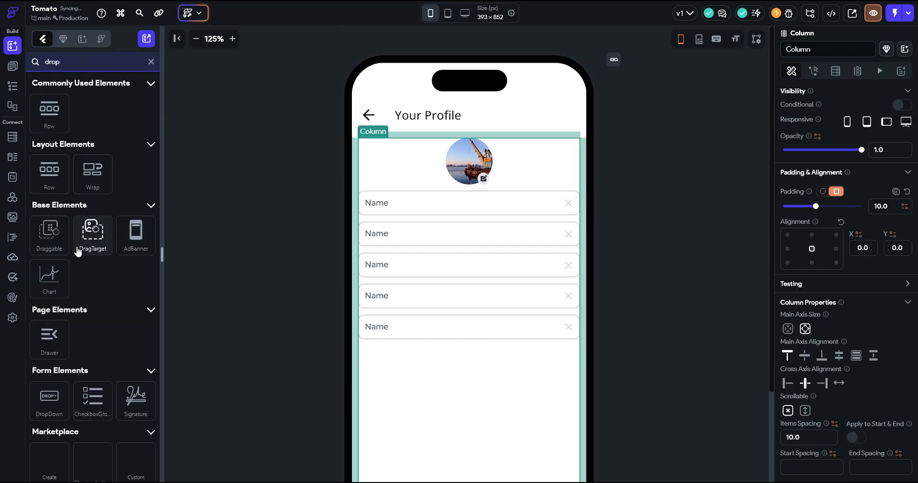
pyautogui.moveTo(50, 396); pyautogui.dragTo(461, 387)
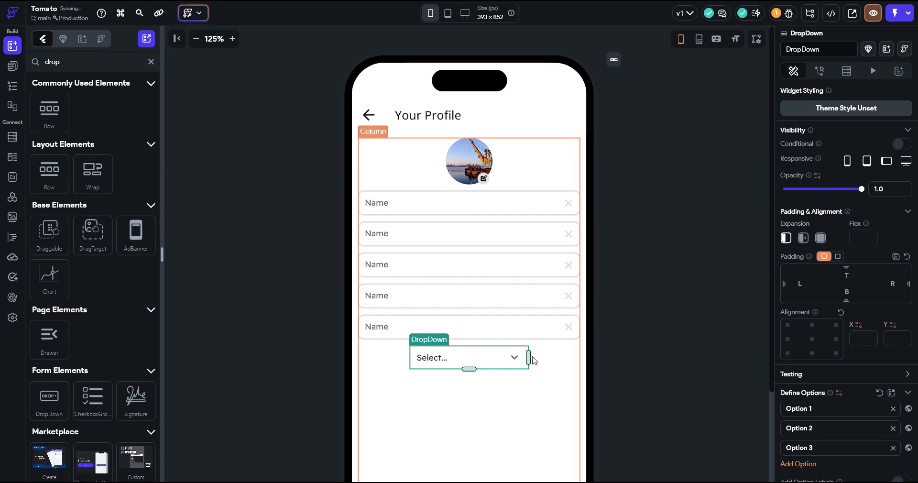
pyautogui.moveTo(529, 358); pyautogui.dragTo(602, 358)
pyautogui.click(602, 358)
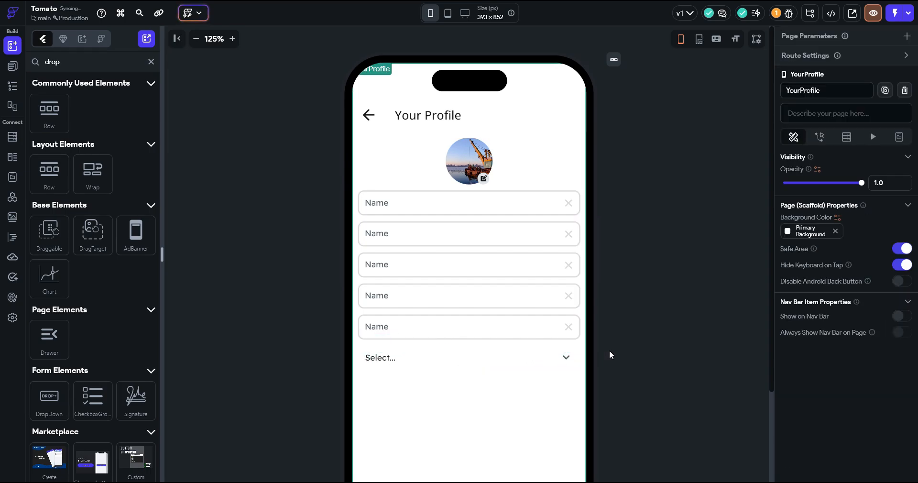
# Give the DropDown a border in the slightly darker grey #c1c1c1, starting from the recently used #dbdbdc
pyautogui.click(536, 358)
pyautogui.scroll(-1, 536, 358)
pyautogui.scroll(-15, 867, 326)
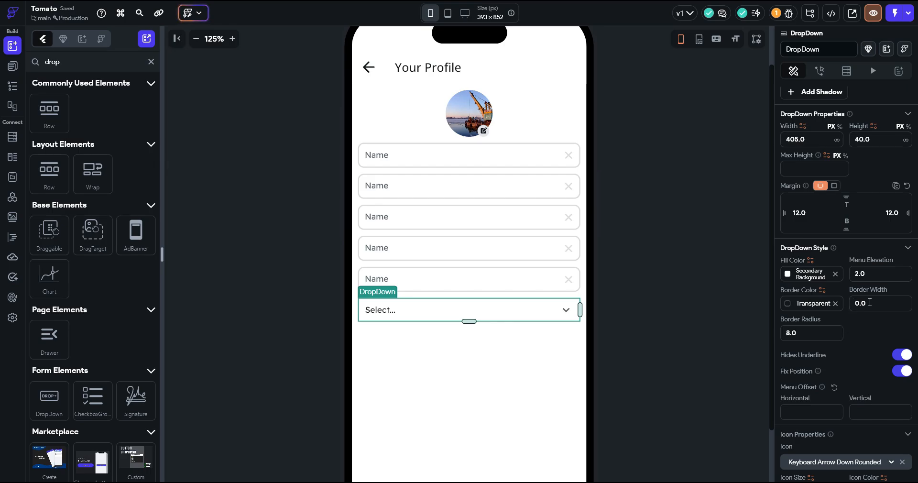
pyautogui.click(787, 303)
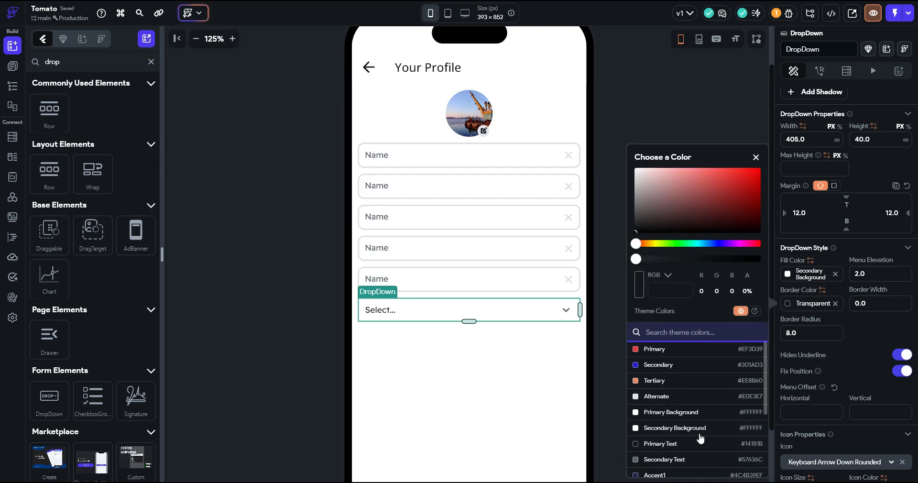
pyautogui.click(642, 455)
pyautogui.click(843, 338)
pyautogui.scroll(-10, 843, 338)
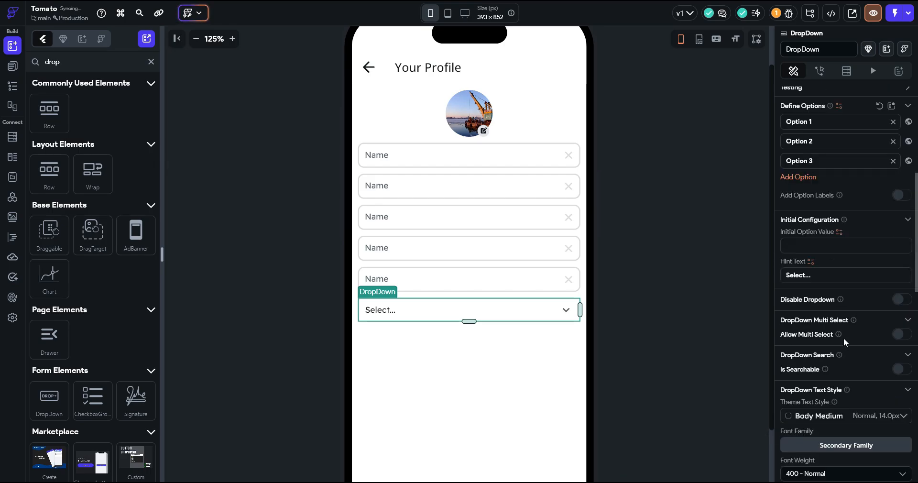
pyautogui.scroll(-4, 843, 338)
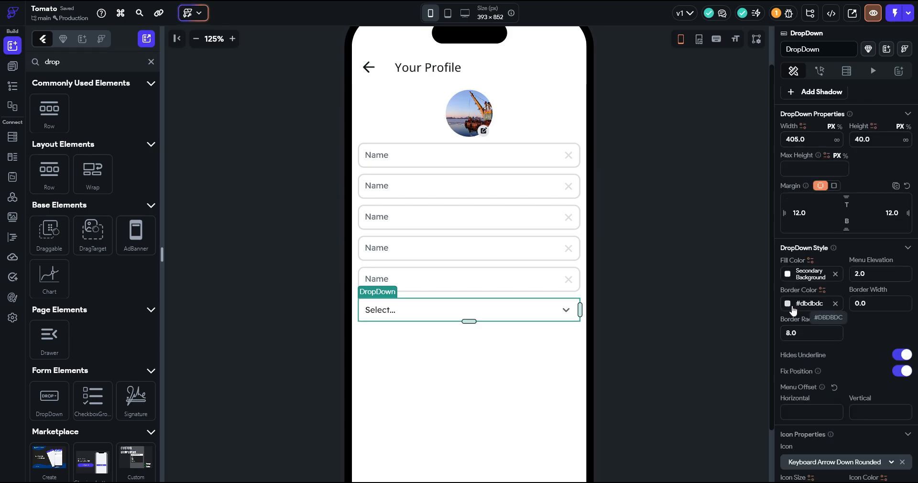
pyautogui.click(787, 303)
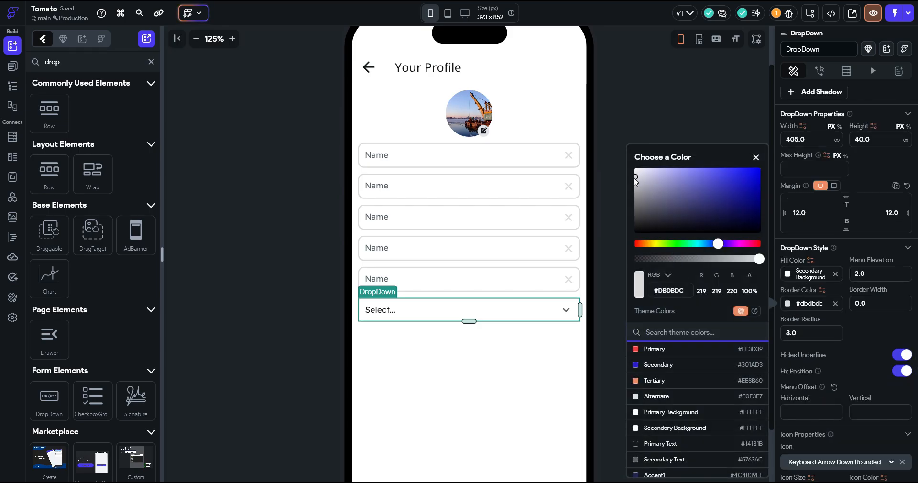
pyautogui.moveTo(635, 179); pyautogui.dragTo(627, 182)
pyautogui.click(614, 190)
# Select all five Name TextFields together and set their border colour to the recently used grey #c1c1c1
pyautogui.click(521, 281)
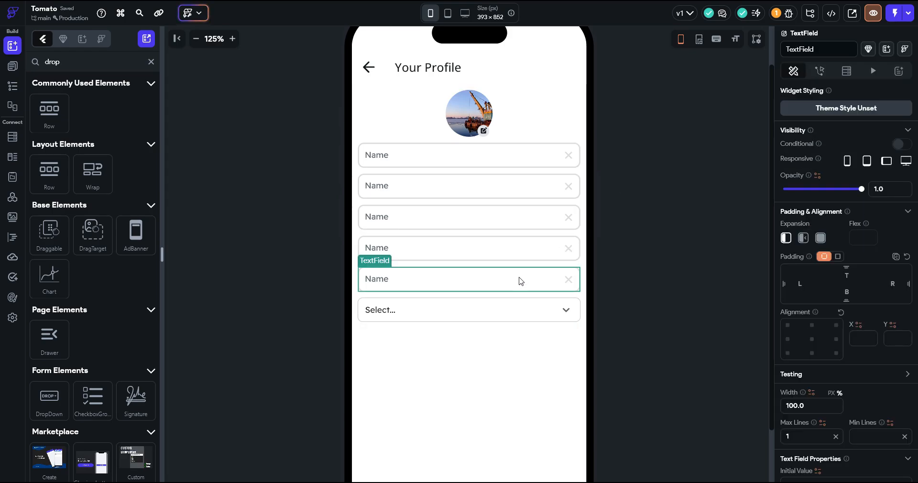
pyautogui.keyDown('shift'); pyautogui.click(528, 248); pyautogui.keyUp('shift')
pyautogui.keyDown('shift'); pyautogui.click(539, 218); pyautogui.keyUp('shift')
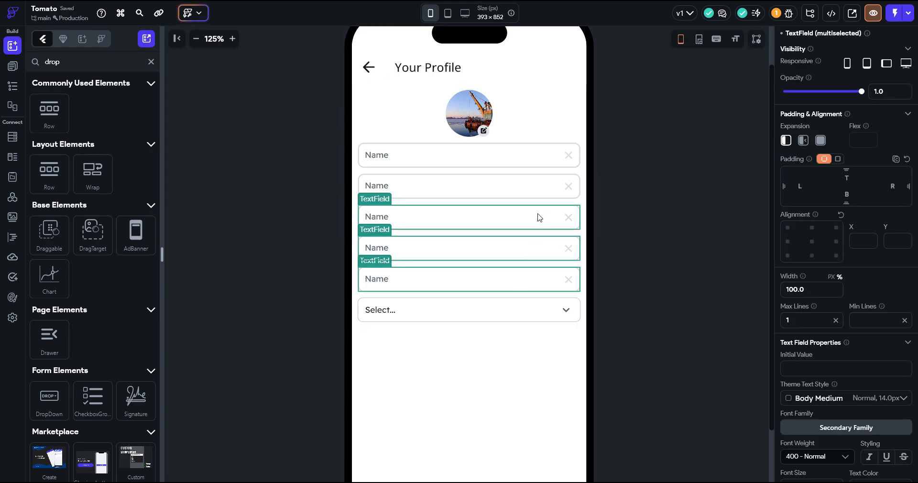
pyautogui.keyDown('shift'); pyautogui.click(544, 186); pyautogui.keyUp('shift')
pyautogui.keyDown('shift'); pyautogui.click(549, 164); pyautogui.keyUp('shift')
pyautogui.scroll(-9, 854, 314)
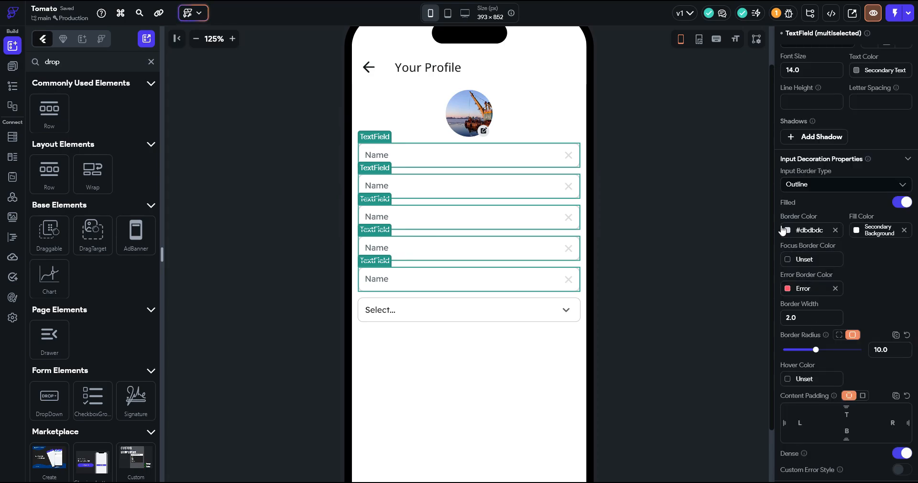
pyautogui.click(783, 231)
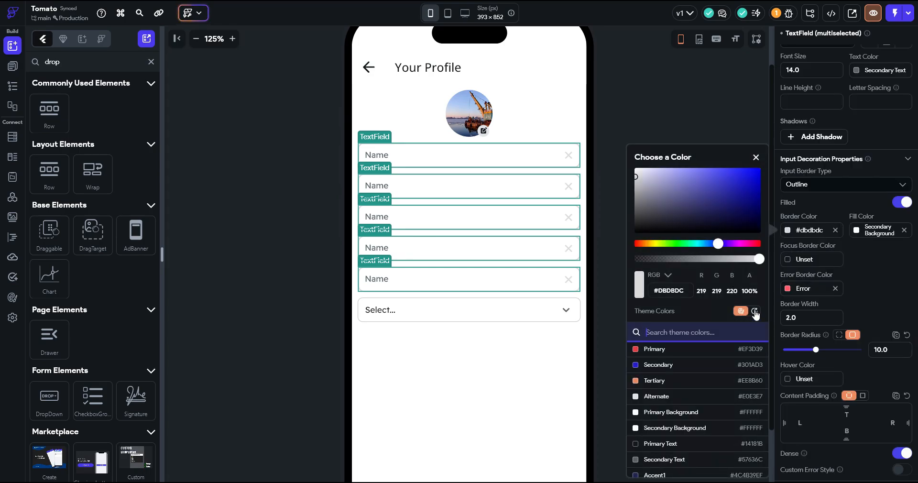
pyautogui.click(641, 379)
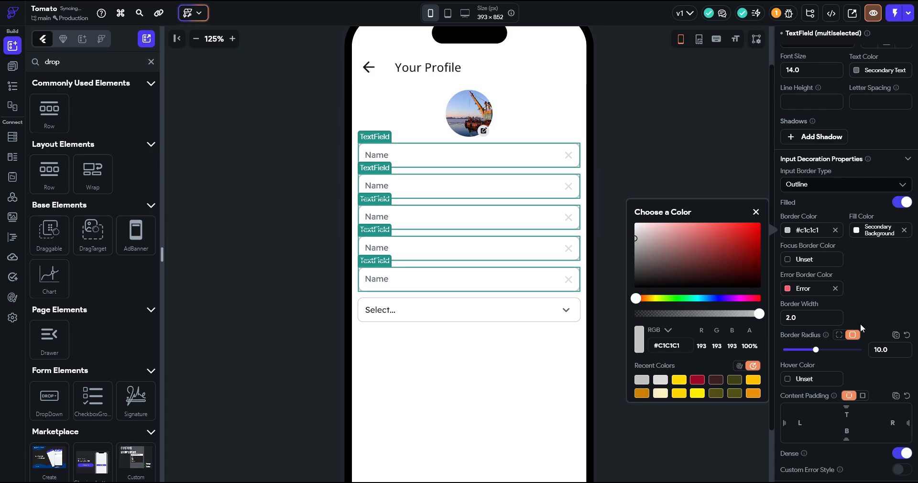
# Set the border width of the five selected Name TextFields to 1.0
pyautogui.click(807, 308)
pyautogui.click(806, 312)
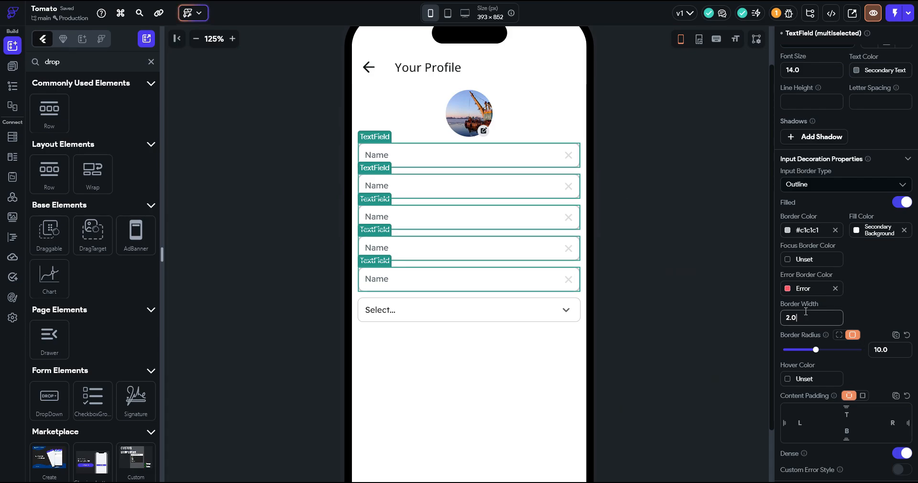
pyautogui.click(661, 348)
# Change the DropDown's hint text to "Select Gender"
pyautogui.click(514, 320)
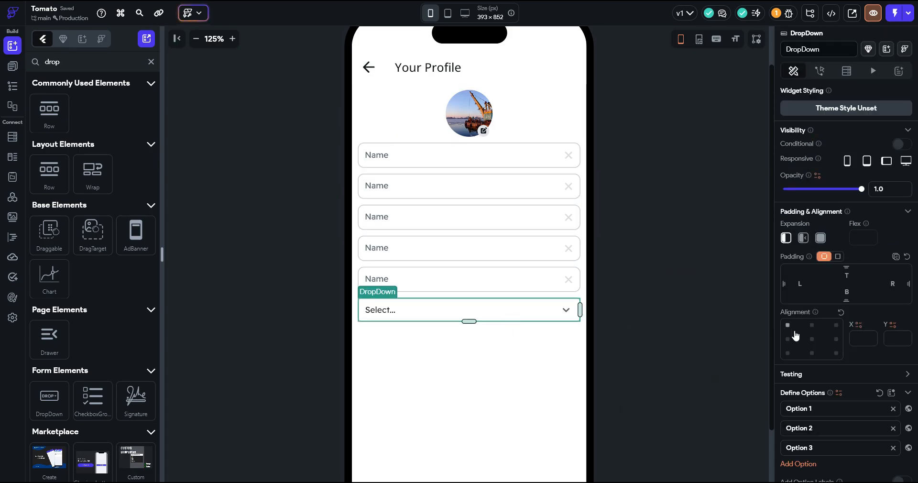
pyautogui.scroll(-3, 794, 336)
pyautogui.click(824, 415)
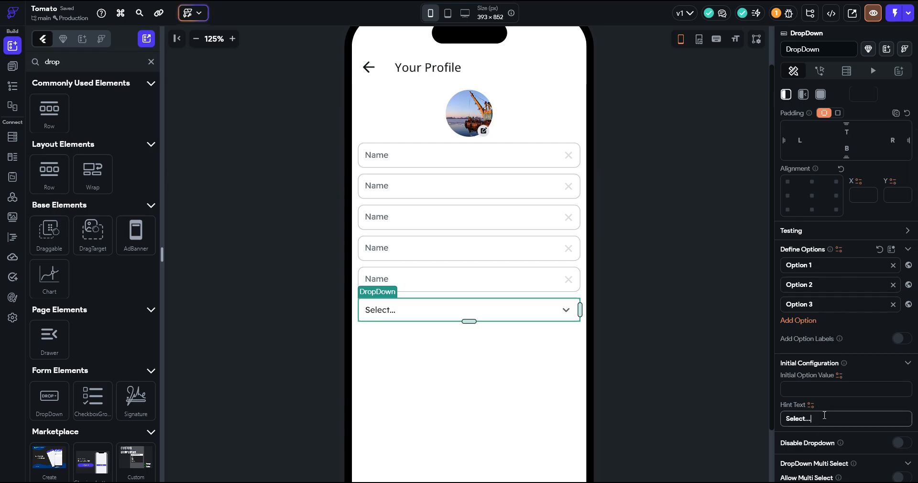
pyautogui.moveTo(824, 415); pyautogui.dragTo(756, 406)
pyautogui.write('Select Gender')
# Select all five Name TextFields together and set their clear-field icon colour to the recently used grey #c1c1c1
pyautogui.click(508, 281)
pyautogui.keyDown('shift'); pyautogui.click(506, 247); pyautogui.keyUp('shift')
pyautogui.keyDown('shift'); pyautogui.click(502, 213); pyautogui.keyUp('shift')
pyautogui.keyDown('shift'); pyautogui.click(503, 192); pyautogui.keyUp('shift')
pyautogui.keyDown('shift'); pyautogui.click(505, 162); pyautogui.keyUp('shift')
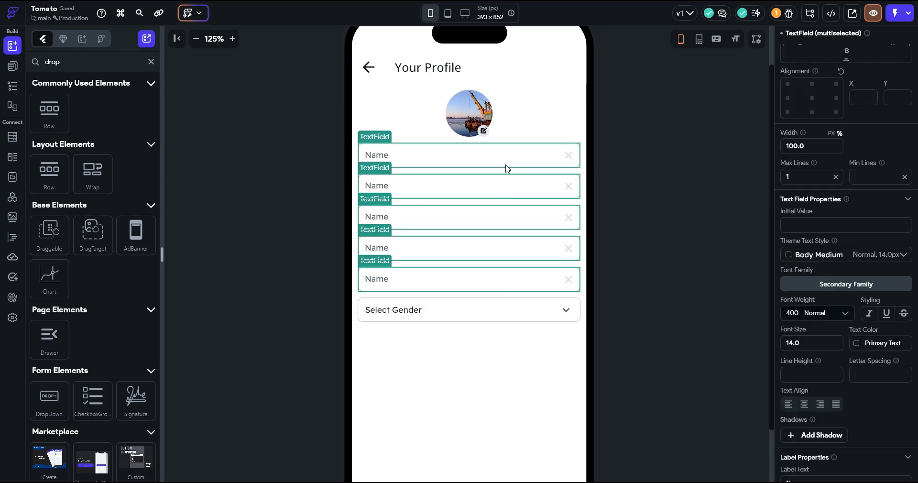
pyautogui.scroll(-10, 841, 276)
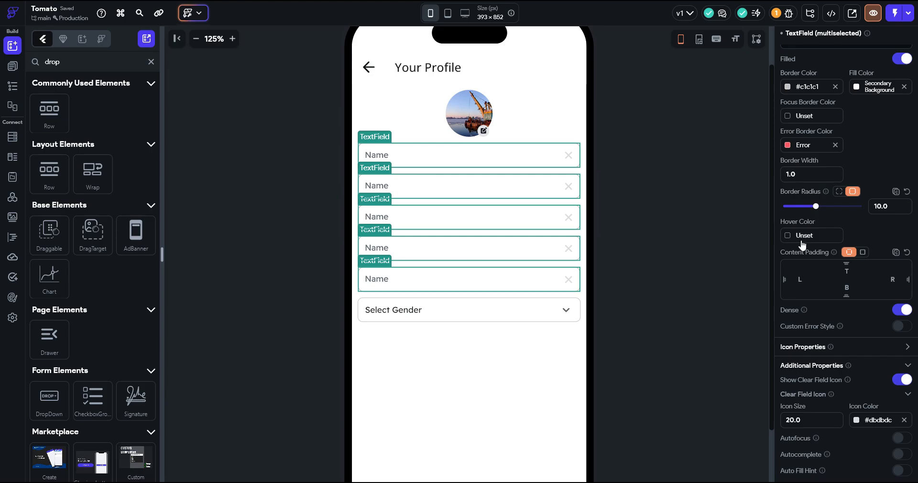
pyautogui.scroll(-3, 802, 245)
pyautogui.click(856, 276)
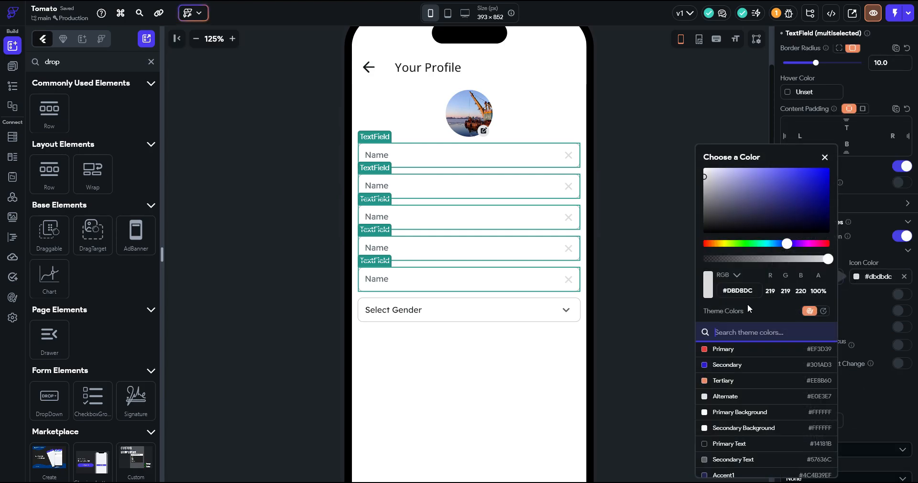
pyautogui.click(814, 312)
pyautogui.click(729, 425)
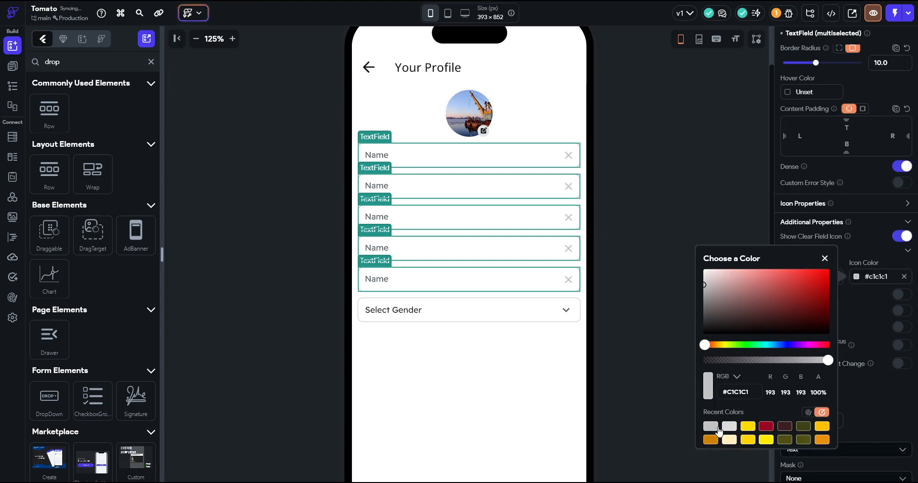
pyautogui.click(650, 287)
# Set the label text of the second TextField to "Mobile" and of the third to "Email"
pyautogui.click(537, 161)
pyautogui.click(529, 197)
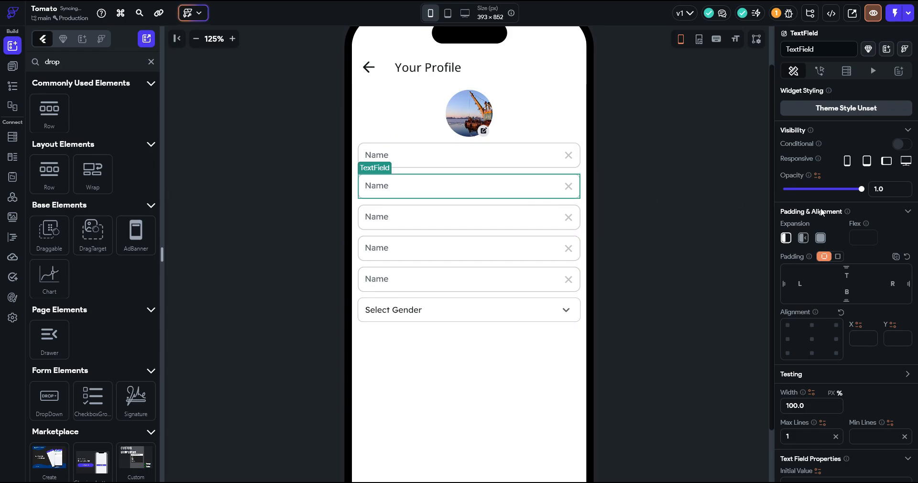
pyautogui.scroll(-8, 844, 287)
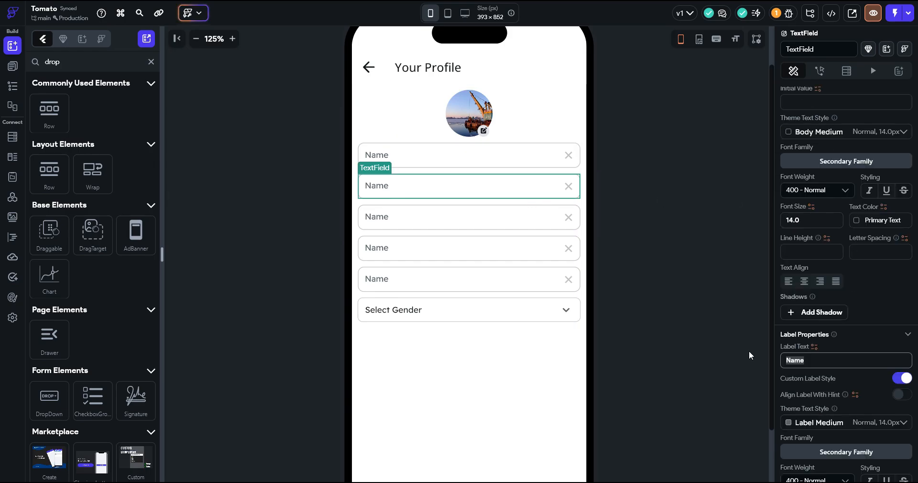
pyautogui.write('Mobile')
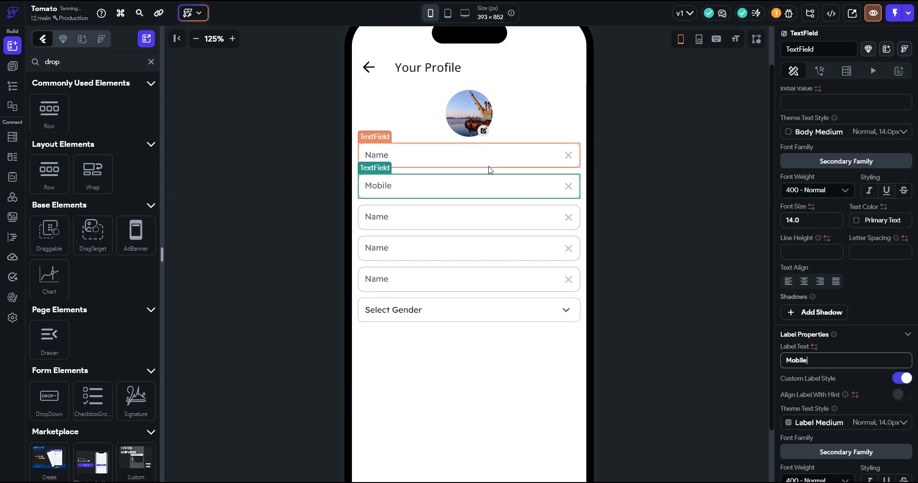
pyautogui.click(488, 213)
pyautogui.write('Em')
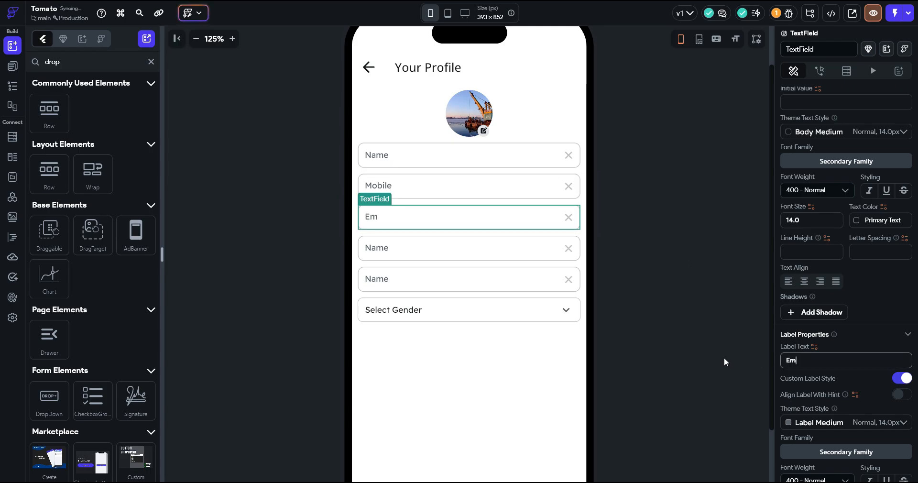
pyautogui.write('ail')
# Set the label text of the fourth TextField to "Date of Birth" and of the fifth to "Anniversary"
pyautogui.click(515, 251)
pyautogui.doubleClick(805, 358)
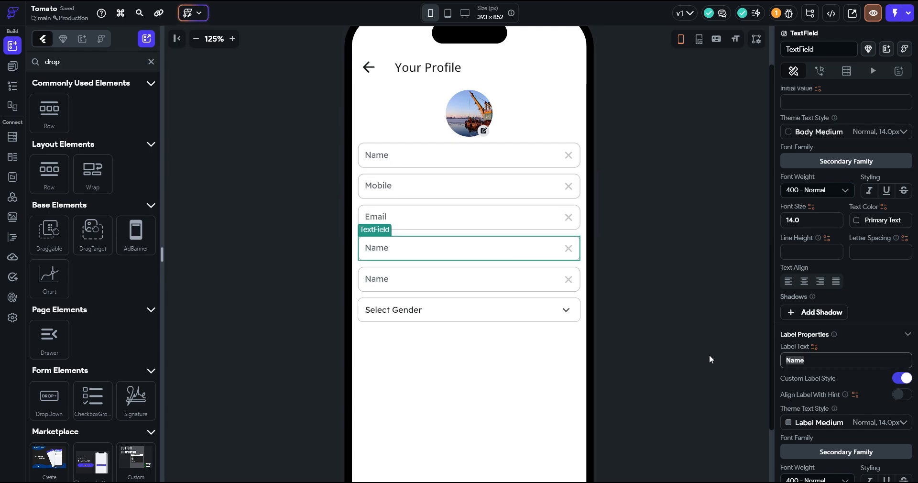
pyautogui.write('Date of Birth')
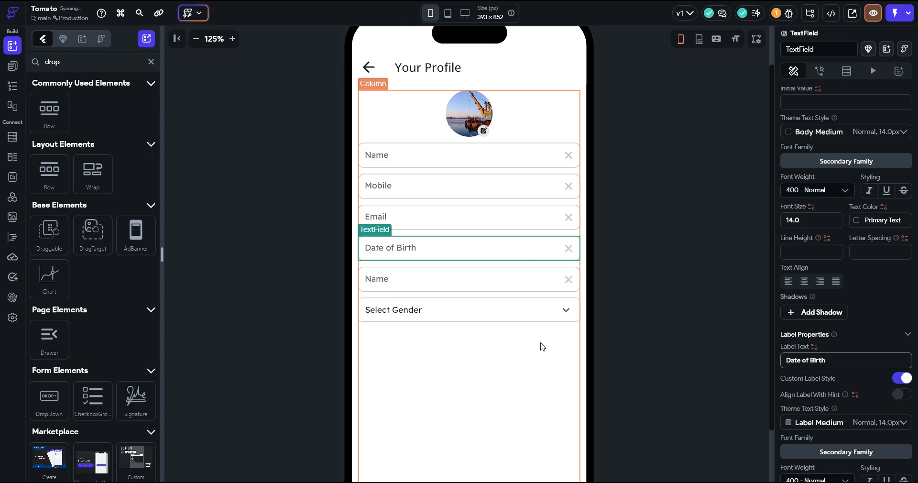
pyautogui.click(506, 289)
pyautogui.doubleClick(816, 358)
pyautogui.write('A')
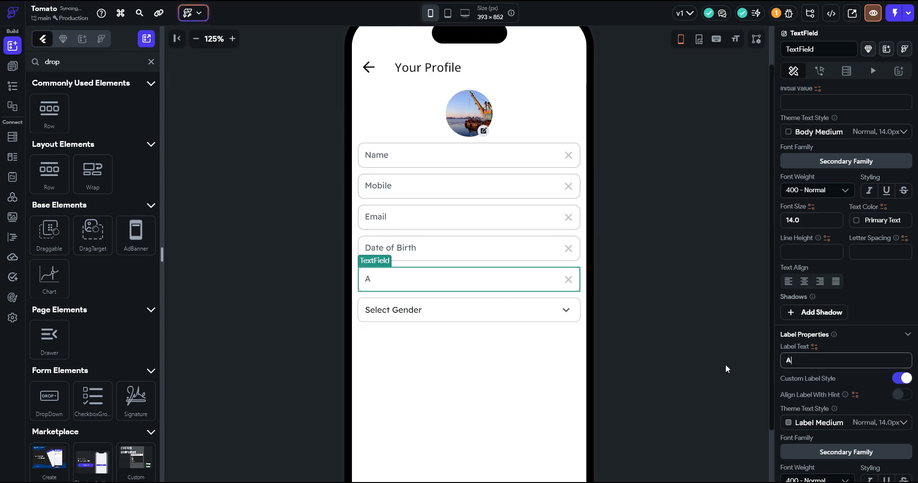
pyautogui.write('nniversary')
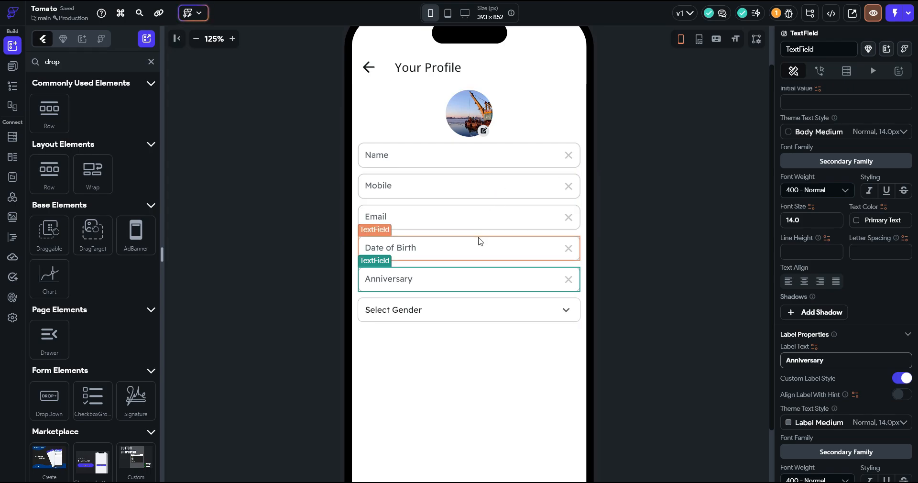
# Enter a sample first name and a sample mobile number as initial values of the Name and Mobile TextFields
pyautogui.click(496, 152)
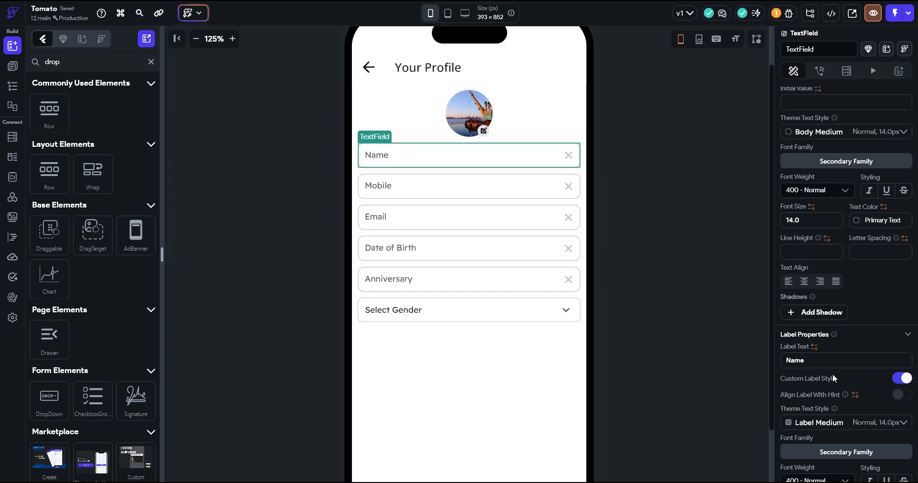
pyautogui.scroll(3, 824, 215)
pyautogui.click(824, 245)
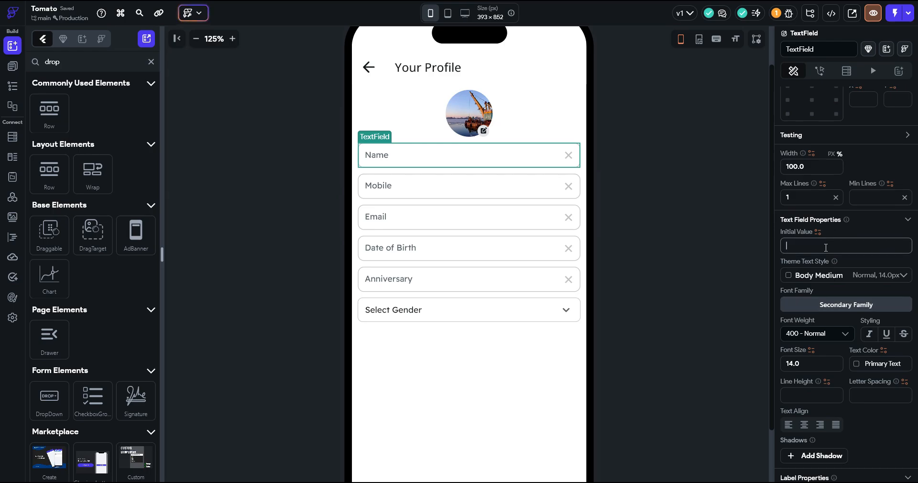
pyautogui.write('Shreyansh')
pyautogui.click(456, 191)
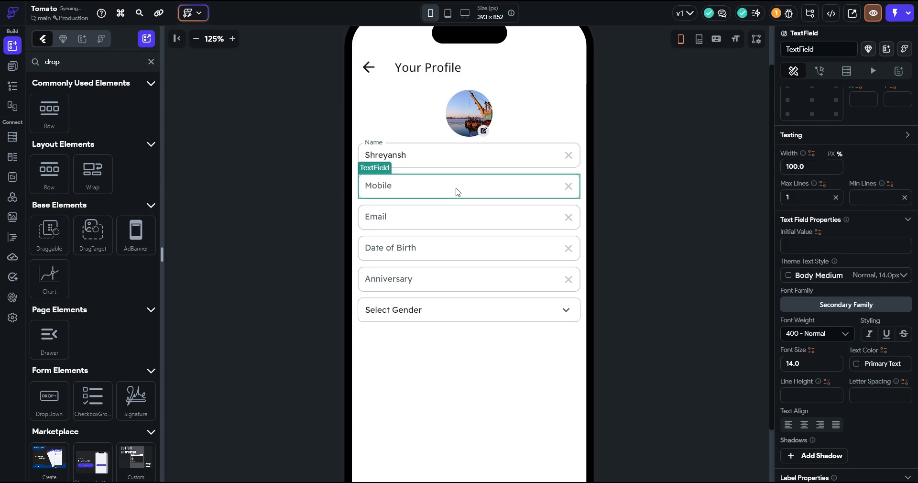
pyautogui.click(828, 245)
pyautogui.write('5465464')
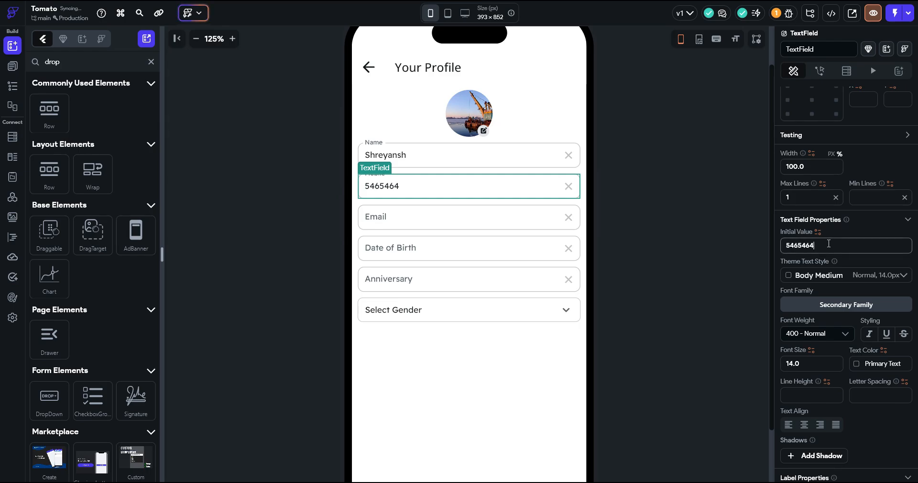
# Set the Email TextField's initial value to "gdg" and enter a sample birth date in the Date of Birth TextField
pyautogui.click(473, 216)
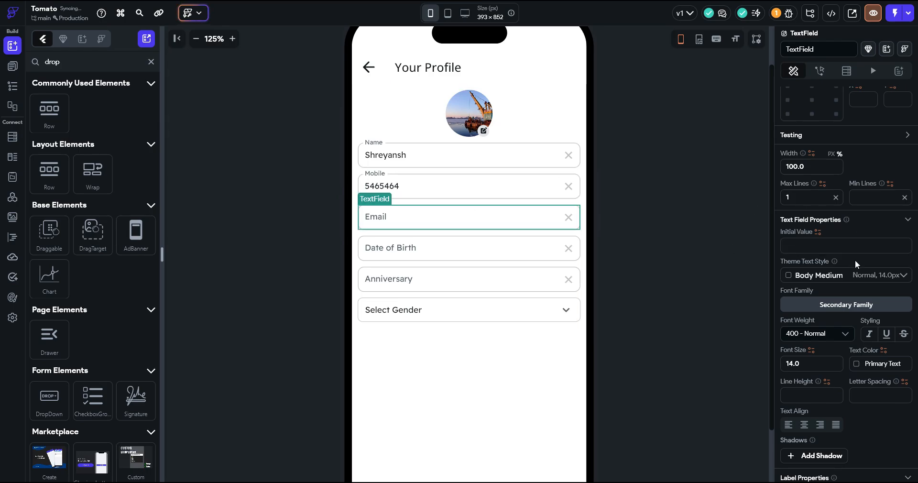
pyautogui.click(855, 246)
pyautogui.write('gdg')
pyautogui.click(520, 255)
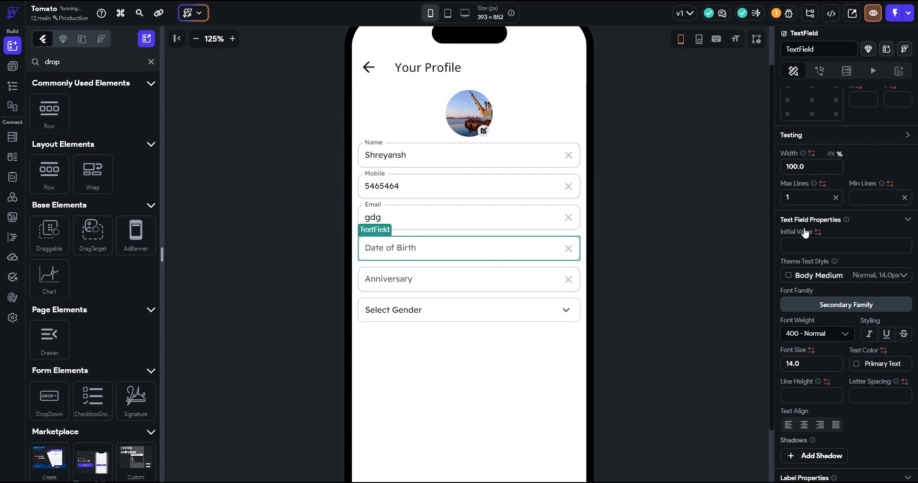
pyautogui.click(829, 245)
pyautogui.write('10')
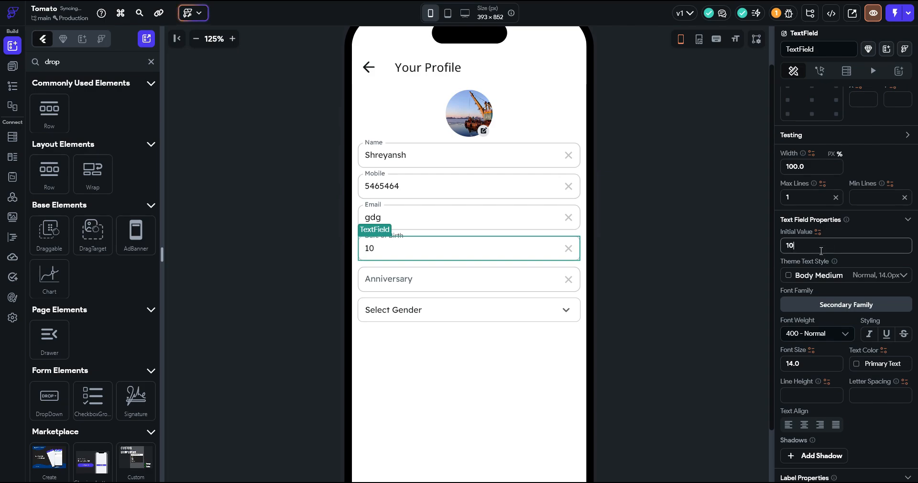
pyautogui.press('BackSpace')
pyautogui.press('BackSpace')
pyautogui.write('17/10/2')
# Set the initial value of the Anniversary TextField to 02/09/2023 and deselect it
pyautogui.click(492, 285)
pyautogui.click(814, 243)
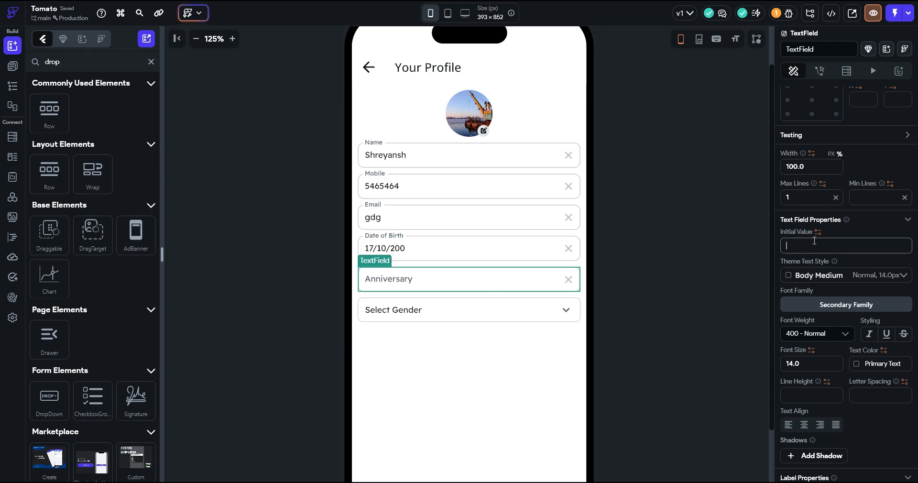
pyautogui.write('02/')
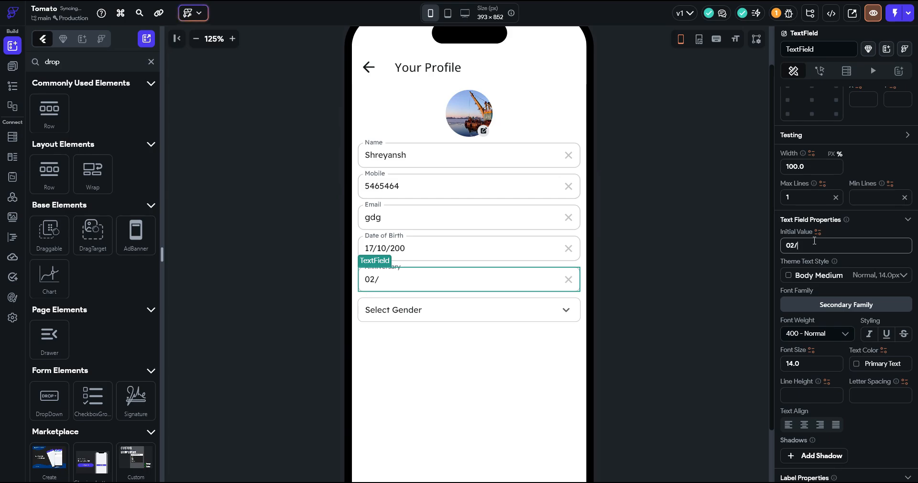
pyautogui.write('09/2023')
pyautogui.click(579, 309)
pyautogui.click(670, 285)
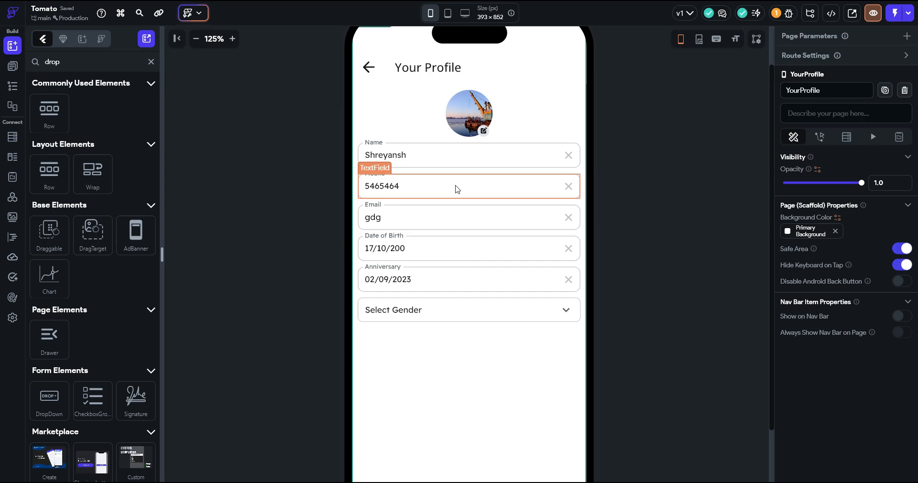
# Increase the items spacing of the Column holding the profile fields to 20
pyautogui.click(492, 353)
pyautogui.click(807, 437)
pyautogui.press('Up')
pyautogui.press('Up')
pyautogui.press('Up')
pyautogui.press('Up')
pyautogui.press('Up')
pyautogui.press('Up')
pyautogui.press('Up')
pyautogui.press('Up')
pyautogui.press('Up')
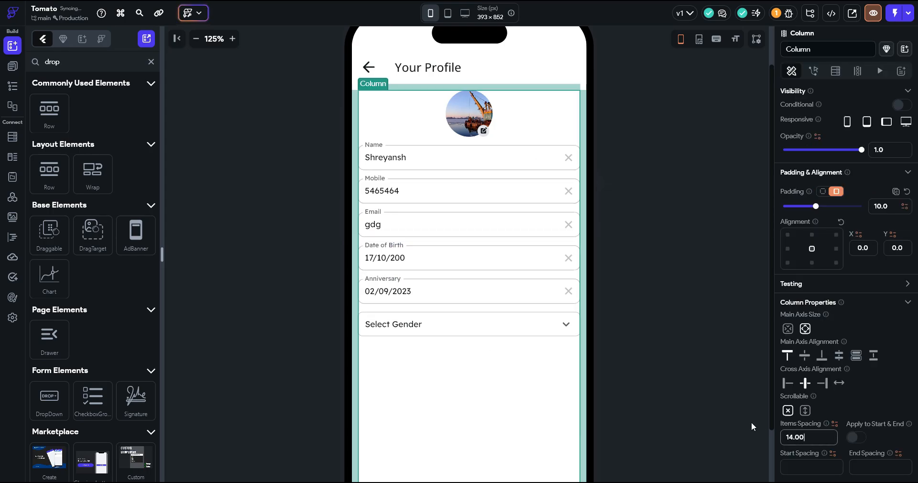
pyautogui.press('Up')
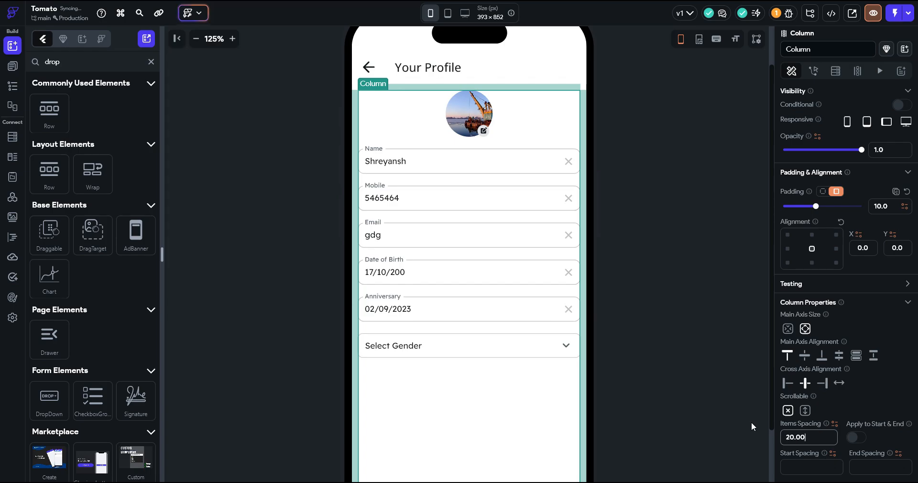
pyautogui.click(644, 268)
# Clear the "drop" search so the full widget list is available
pyautogui.scroll(-2, 645, 269)
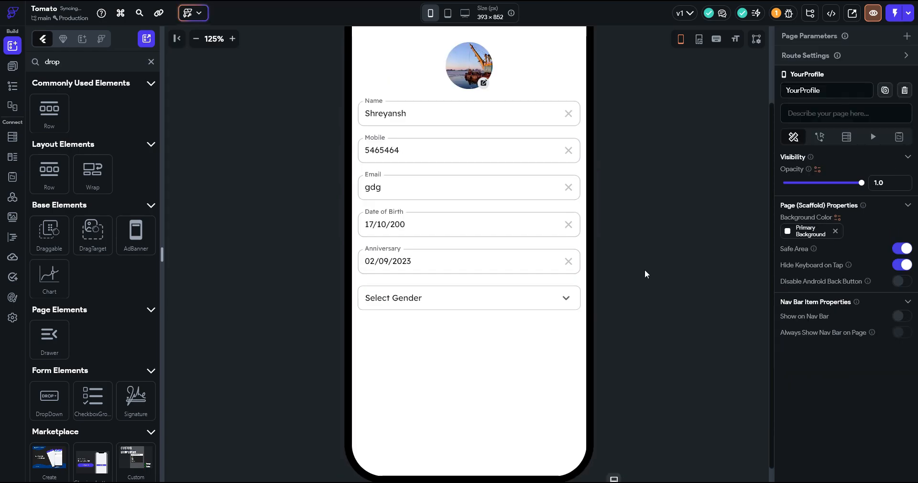
pyautogui.scroll(2, 644, 268)
pyautogui.click(151, 62)
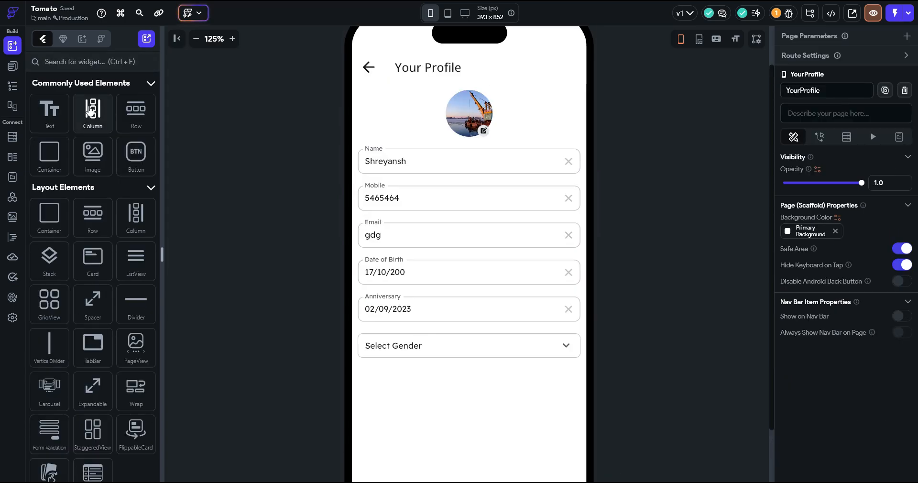
pyautogui.click(103, 62)
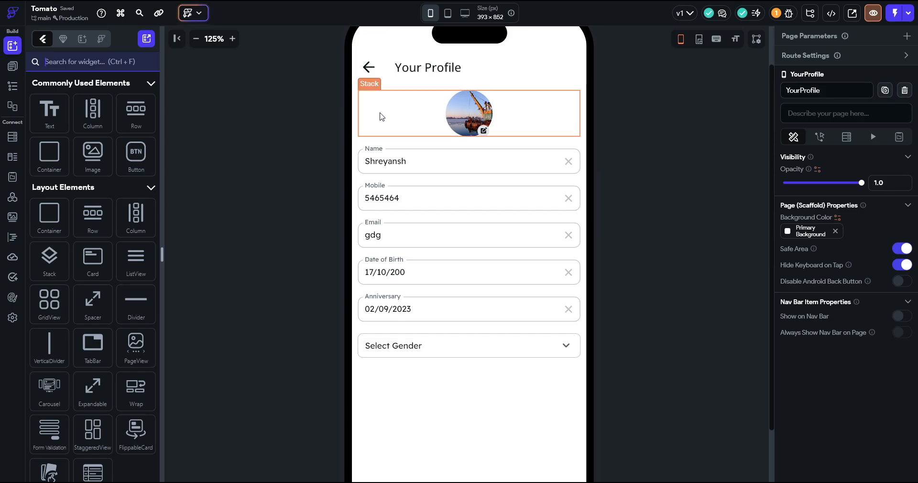
# Wrap the Column holding the picture and fields in a Container
pyautogui.click(380, 141)
pyautogui.rightClick(380, 144)
pyautogui.click(420, 206)
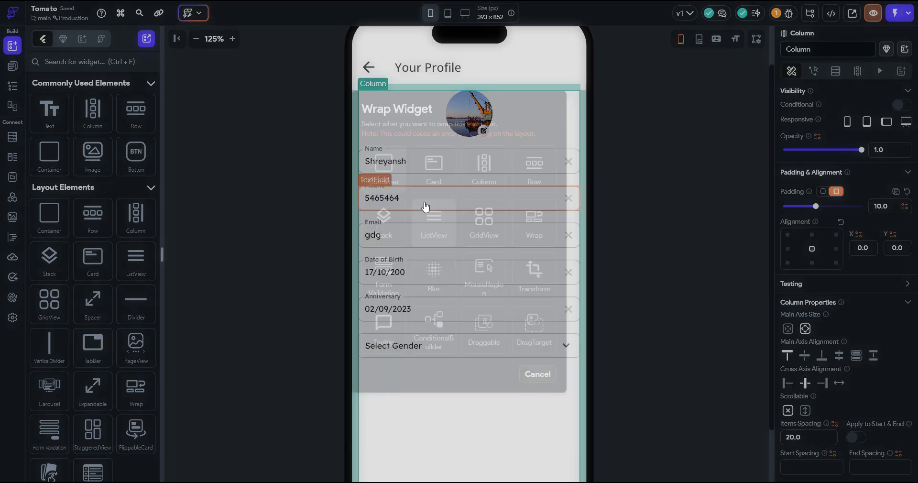
pyautogui.click(386, 177)
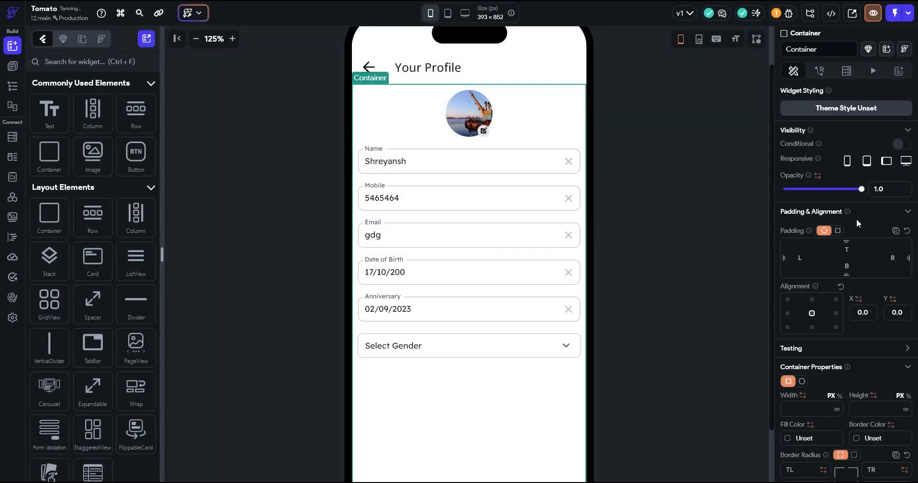
# Give the Container around the profile picture and fields a uniform padding of 10
pyautogui.click(838, 230)
pyautogui.click(879, 245)
pyautogui.write('100')
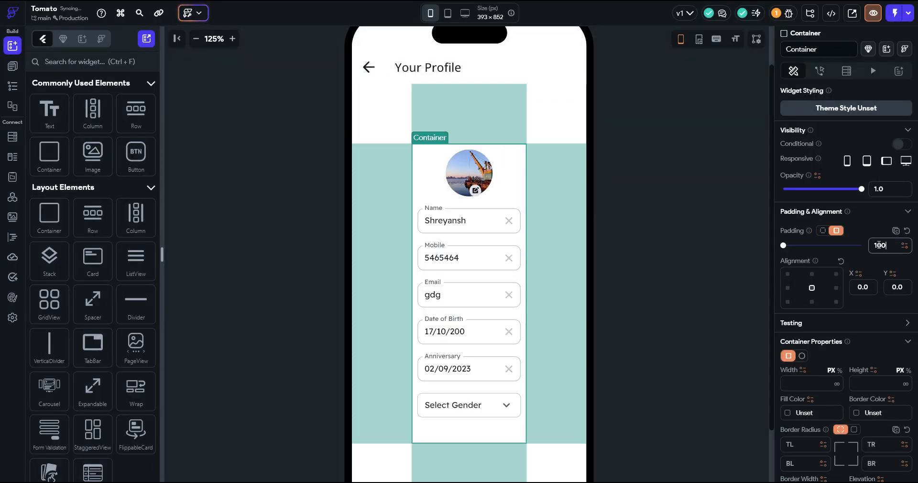
pyautogui.press('Down')
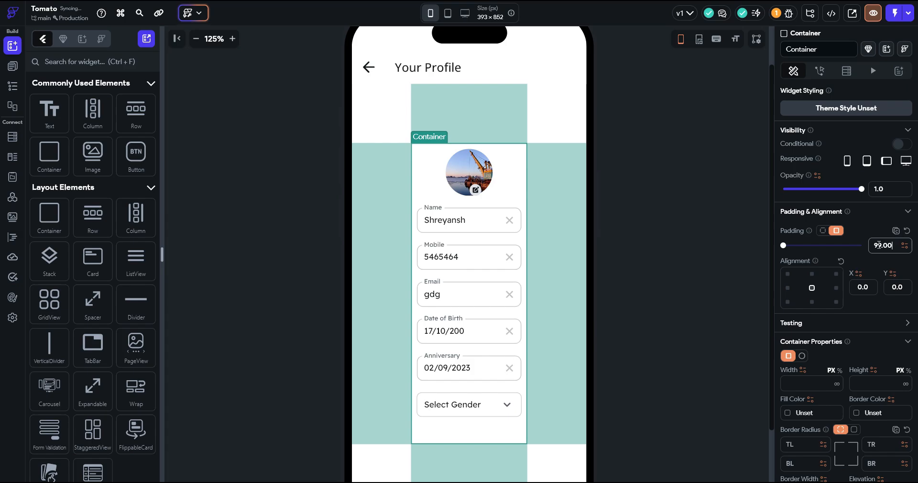
pyautogui.press('BackSpace')
pyautogui.press('BackSpace')
pyautogui.press('BackSpace')
pyautogui.press('BackSpace')
pyautogui.press('BackSpace')
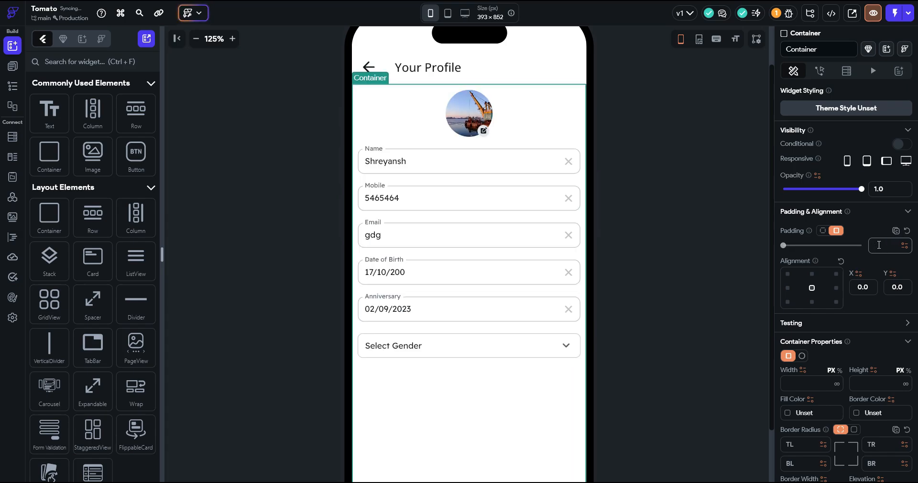
pyautogui.write('10')
pyautogui.scroll(-2, 624, 247)
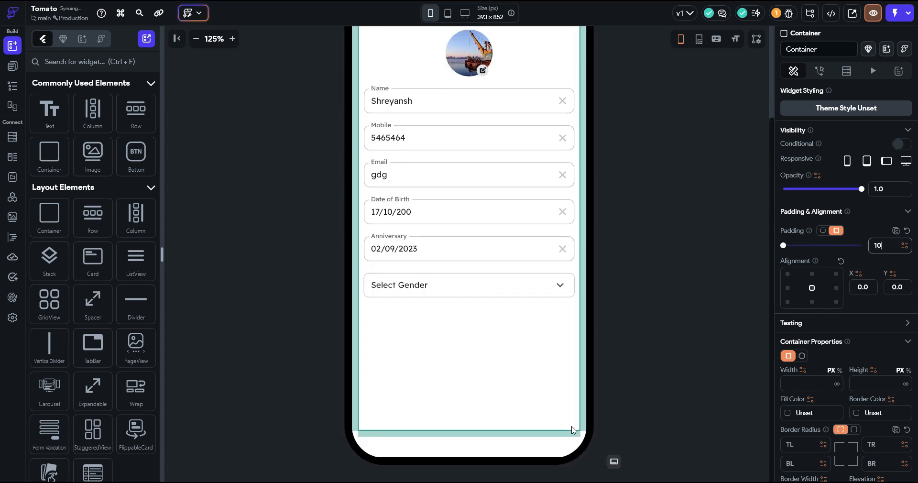
# Set the YourProfile page's background color to the Alternate theme color
pyautogui.click(676, 390)
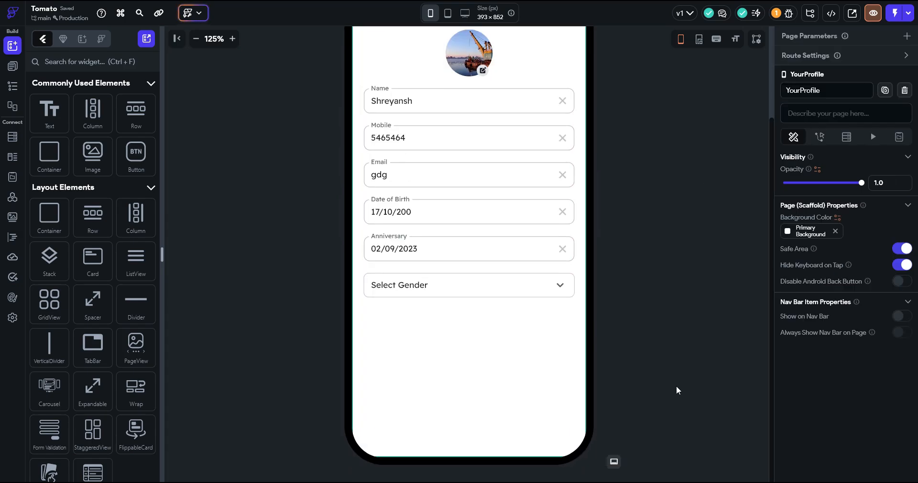
pyautogui.click(790, 230)
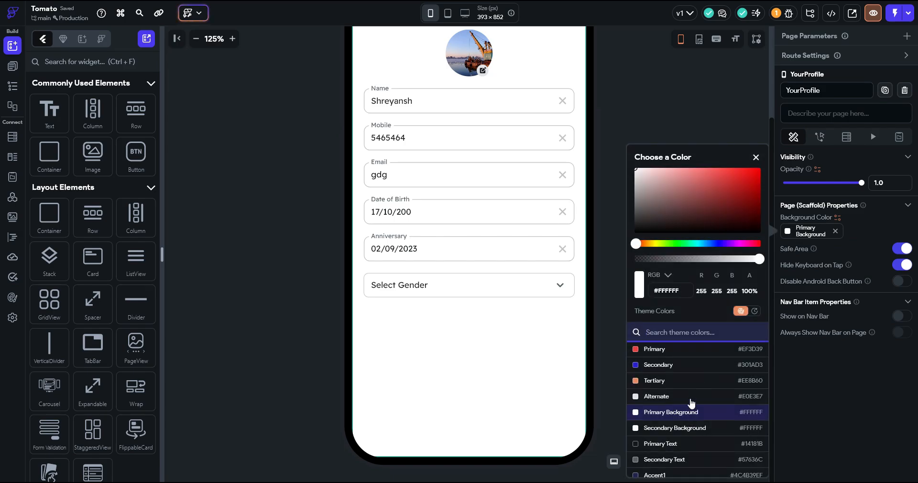
pyautogui.click(692, 401)
pyautogui.click(608, 335)
# Fill the Container around the profile fields with the Primary Background theme color
pyautogui.scroll(3, 603, 325)
pyautogui.rightClick(372, 188)
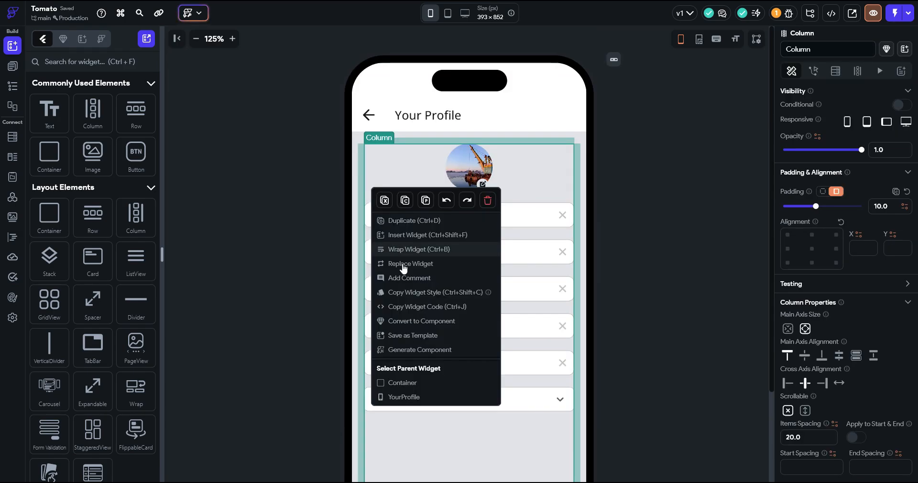
pyautogui.click(406, 383)
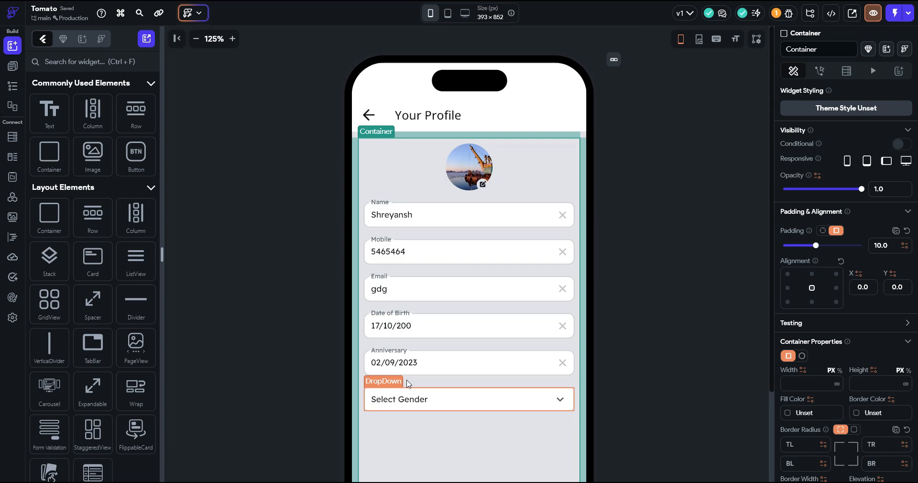
pyautogui.click(794, 413)
pyautogui.click(670, 412)
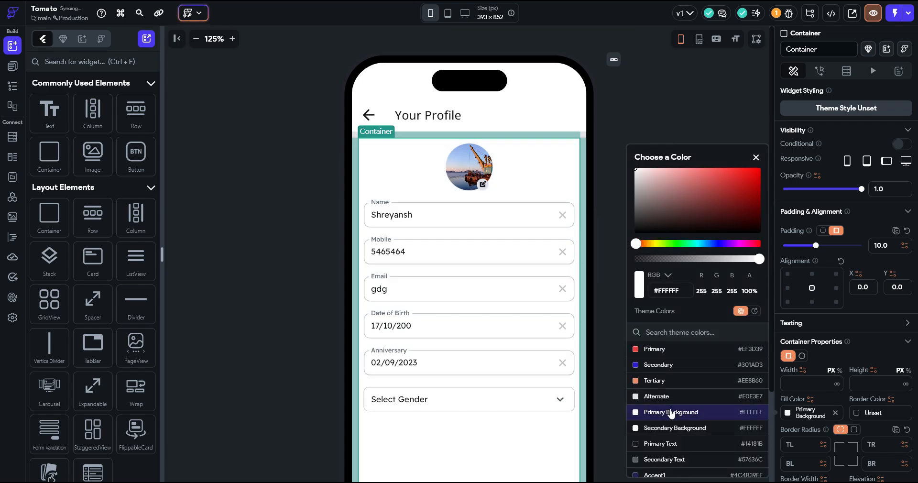
pyautogui.click(618, 384)
# Set the border radius of all four corners of the profile Container to 20
pyautogui.click(355, 152)
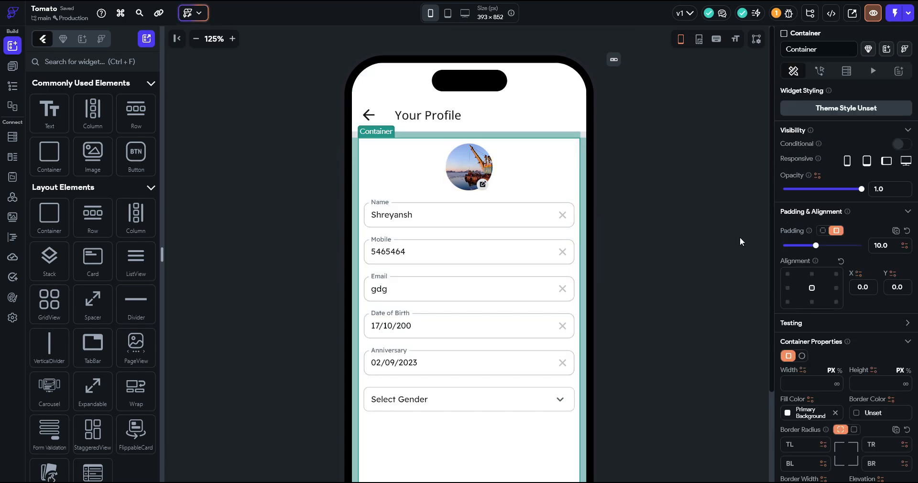
pyautogui.scroll(-2, 811, 352)
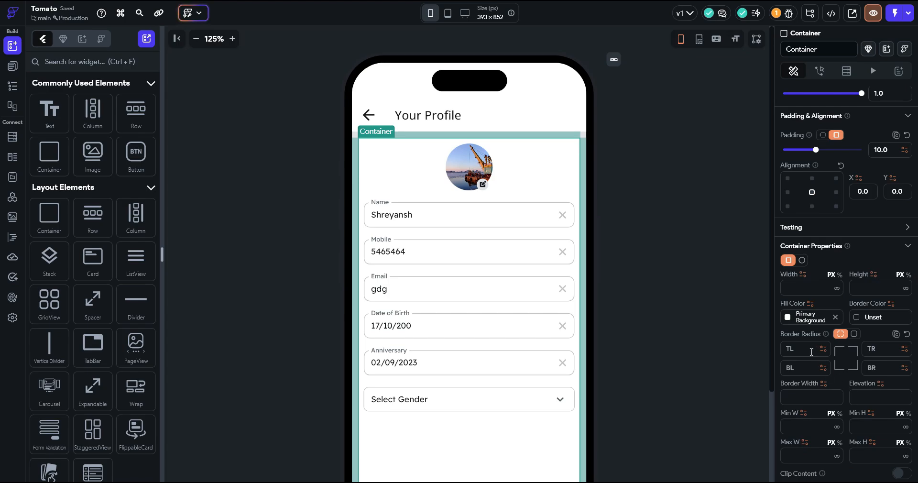
pyautogui.write('20')
pyautogui.press('Tab')
pyautogui.write('20')
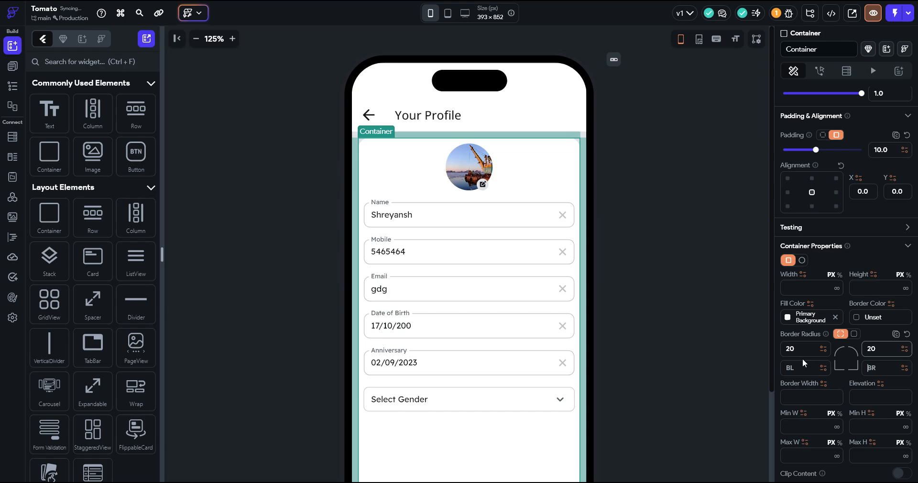
pyautogui.press('Tab')
pyautogui.write('20')
pyautogui.press('Tab')
pyautogui.write('20')
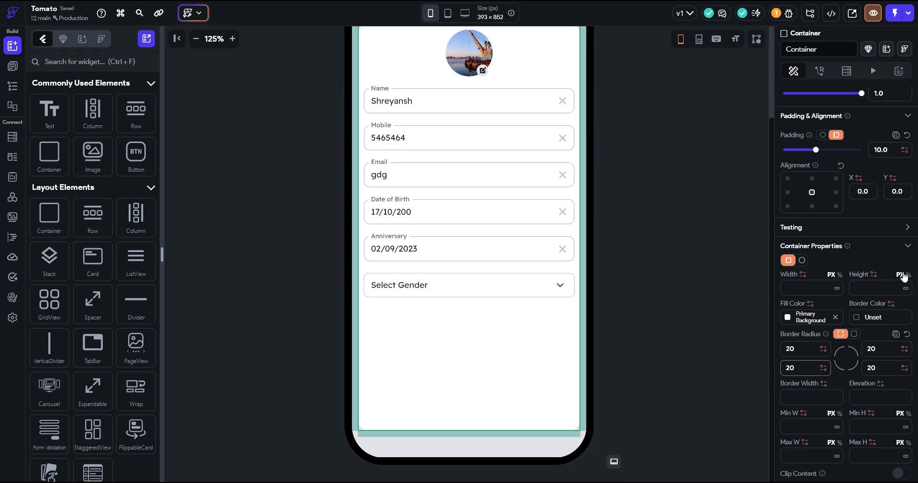
# Switch the profile Container's height to percent and resize it to about 57% so it encloses all the fields
pyautogui.click(852, 288)
pyautogui.write('10')
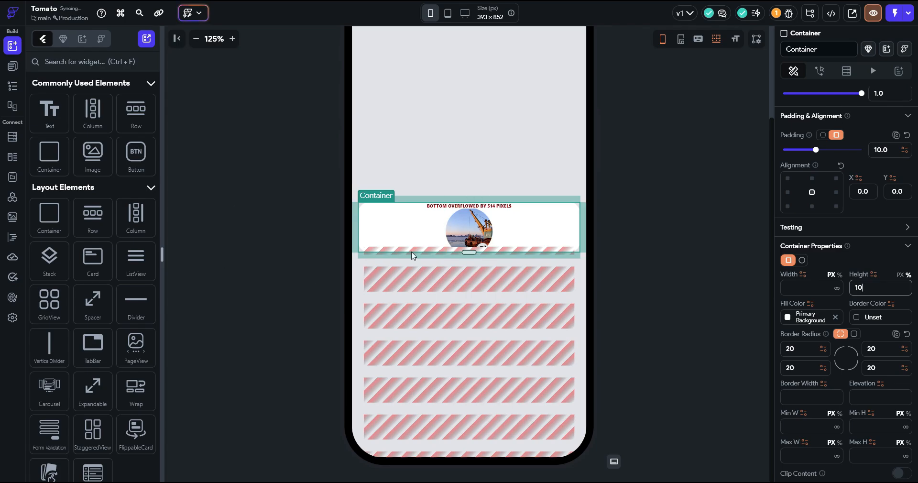
pyautogui.moveTo(473, 250); pyautogui.dragTo(471, 372)
pyautogui.scroll(2, 618, 211)
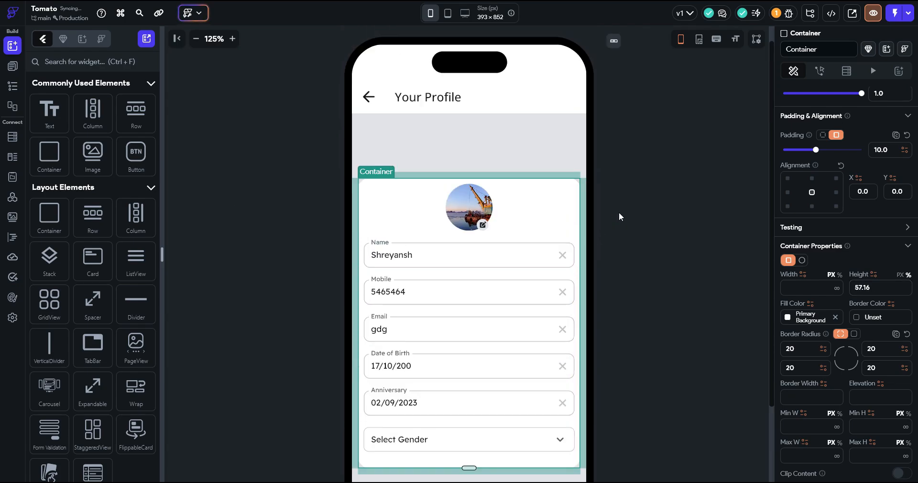
# Align the profile Container to the top center of the page and deselect it
pyautogui.click(525, 156)
pyautogui.click(638, 192)
pyautogui.click(448, 327)
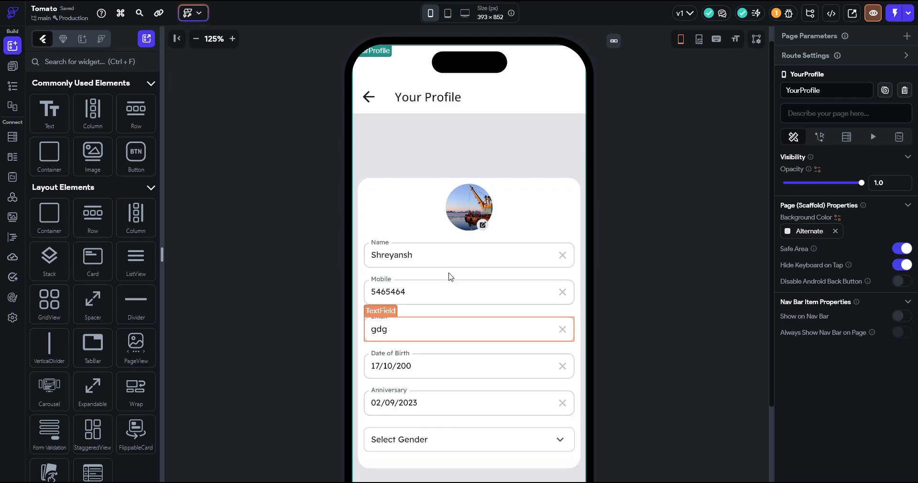
pyautogui.click(360, 190)
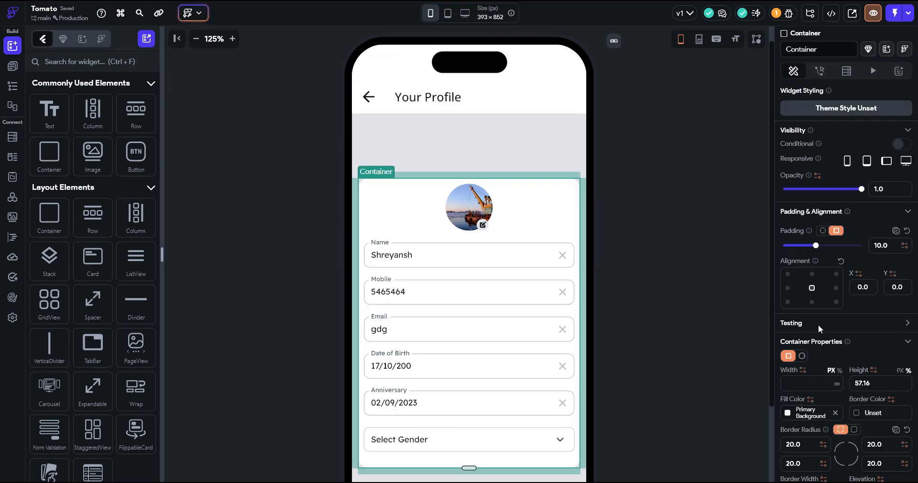
pyautogui.click(813, 278)
pyautogui.click(715, 233)
pyautogui.scroll(-2, 715, 233)
pyautogui.scroll(1, 715, 233)
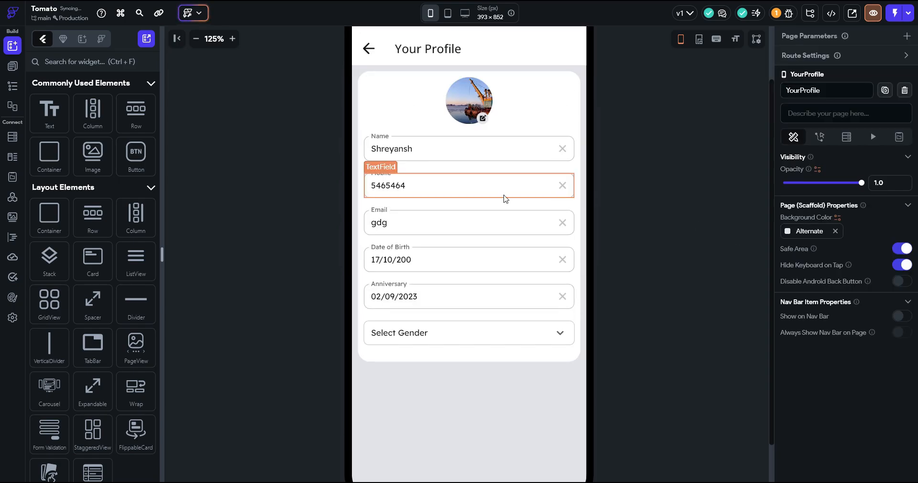
# Wrap the white profile Container in a Column
pyautogui.click(361, 101)
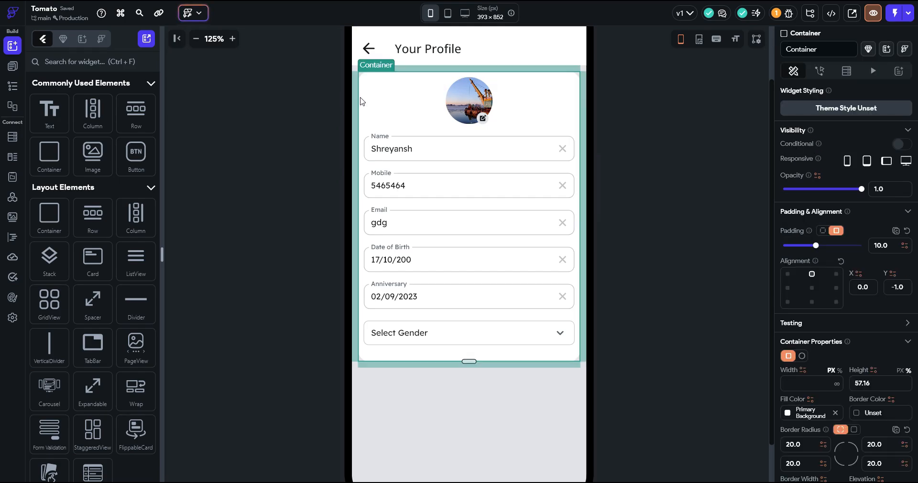
pyautogui.rightClick(361, 101)
pyautogui.click(414, 164)
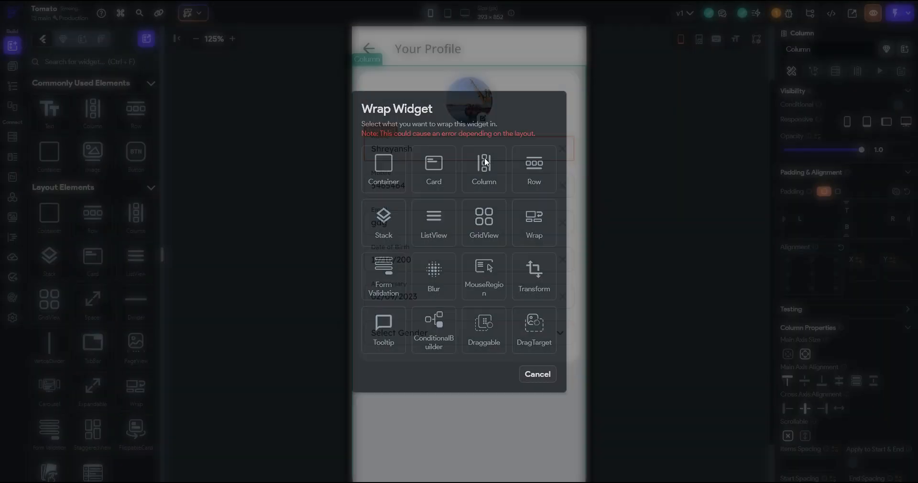
pyautogui.click(484, 165)
pyautogui.scroll(-2, 447, 336)
pyautogui.scroll(4, 453, 272)
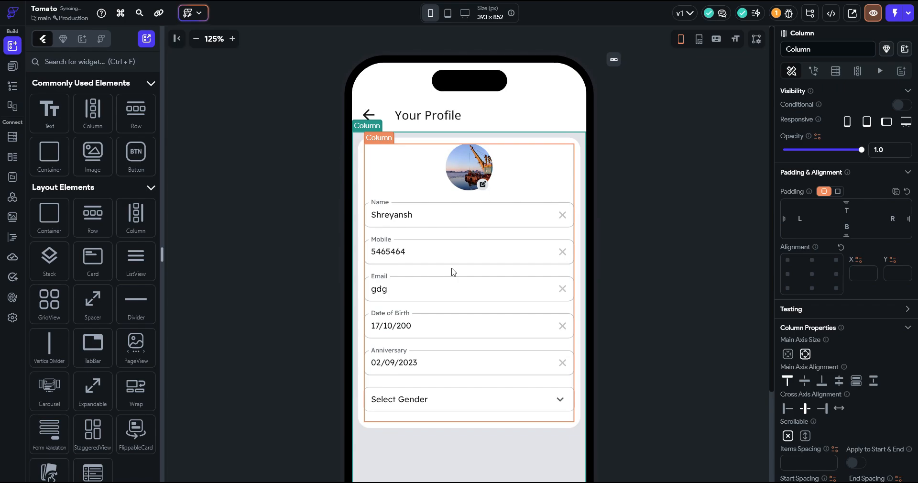
# Add a second Container below the profile card and set the outer Column's main axis alignment to space between
pyautogui.scroll(-2, 420, 351)
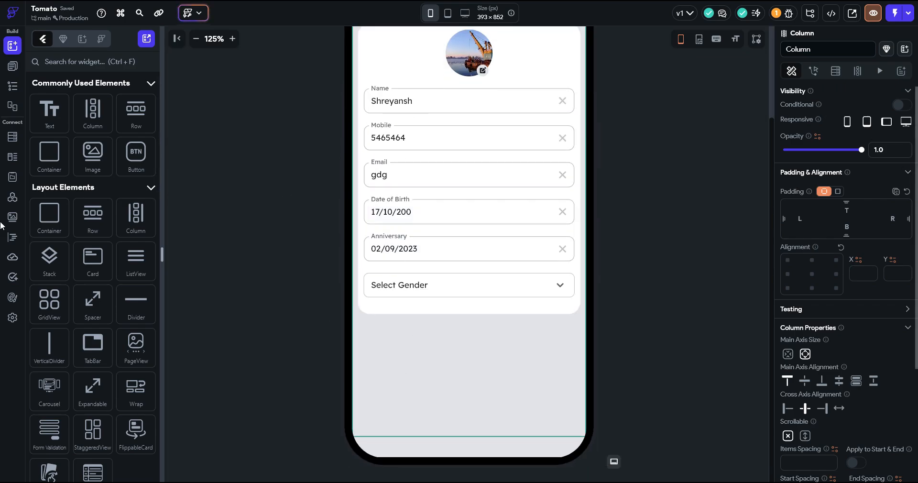
pyautogui.moveTo(42, 168); pyautogui.dragTo(415, 349)
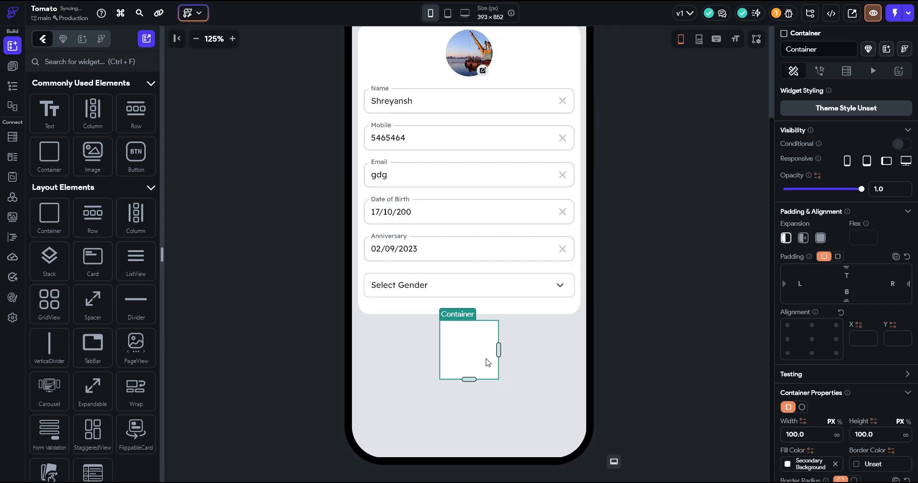
pyautogui.click(566, 348)
pyautogui.click(873, 385)
# Stretch the new lower Container across the full page, 477 px wide, and reduce its height to about 78 px
pyautogui.click(469, 416)
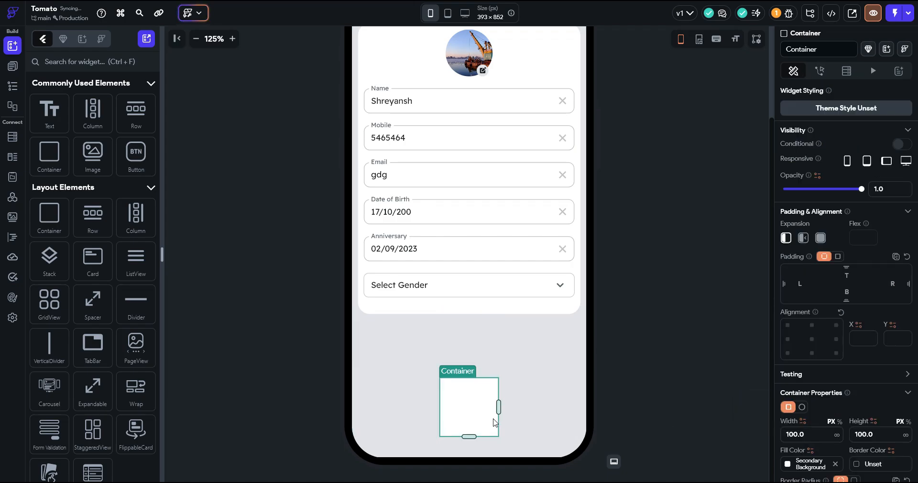
pyautogui.moveTo(499, 408); pyautogui.dragTo(636, 409)
pyautogui.moveTo(472, 437); pyautogui.dragTo(483, 435)
# Set the lower Container's height to 54 px
pyautogui.click(870, 435)
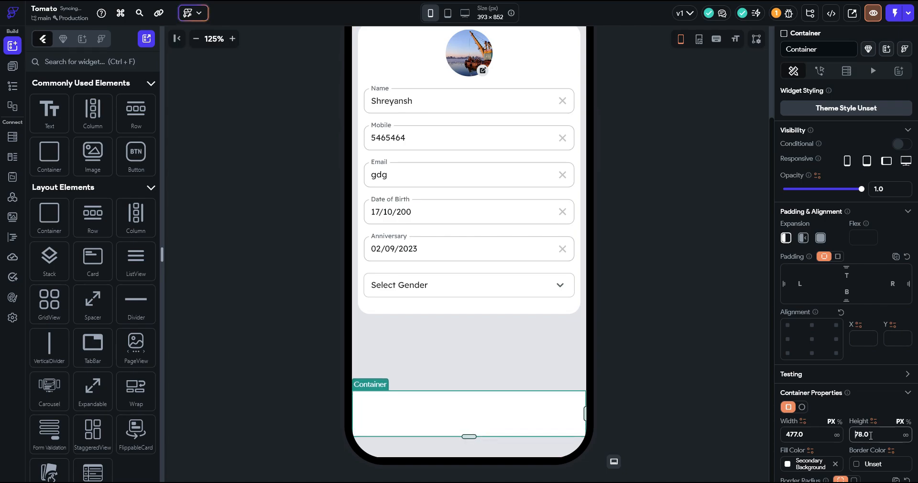
pyautogui.press('Up')
pyautogui.press('Up')
pyautogui.press('Up')
pyautogui.press('Down')
pyautogui.press('Down')
pyautogui.press('Down')
pyautogui.press('Down')
pyautogui.press('Down')
pyautogui.press('Down')
pyautogui.press('Down')
pyautogui.press('Down')
pyautogui.press('Down')
pyautogui.press('Down')
pyautogui.press('Down')
pyautogui.press('Down')
pyautogui.press('Down')
pyautogui.press('Down')
pyautogui.press('Down')
pyautogui.press('Down')
pyautogui.press('Down')
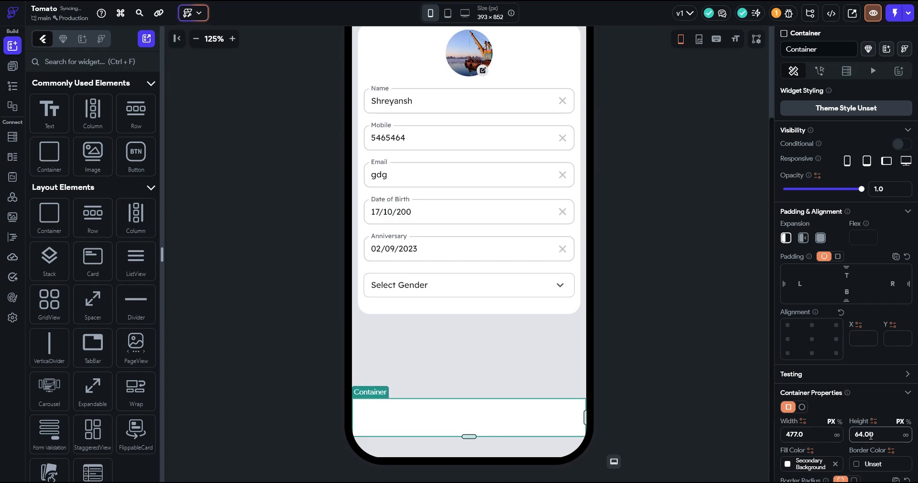
pyautogui.press('Down')
pyautogui.press('Down')
pyautogui.press('Down')
pyautogui.press('Down')
pyautogui.press('Down')
pyautogui.press('Down')
pyautogui.press('Down')
pyautogui.press('Down')
pyautogui.press('Down')
pyautogui.press('Down')
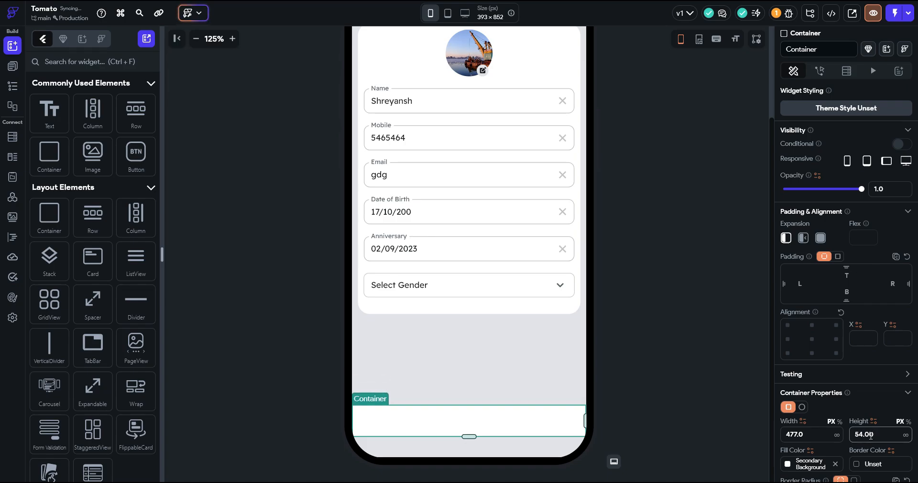
# Search the widgets for "butt" and place a Button inside the lower Container
pyautogui.click(114, 62)
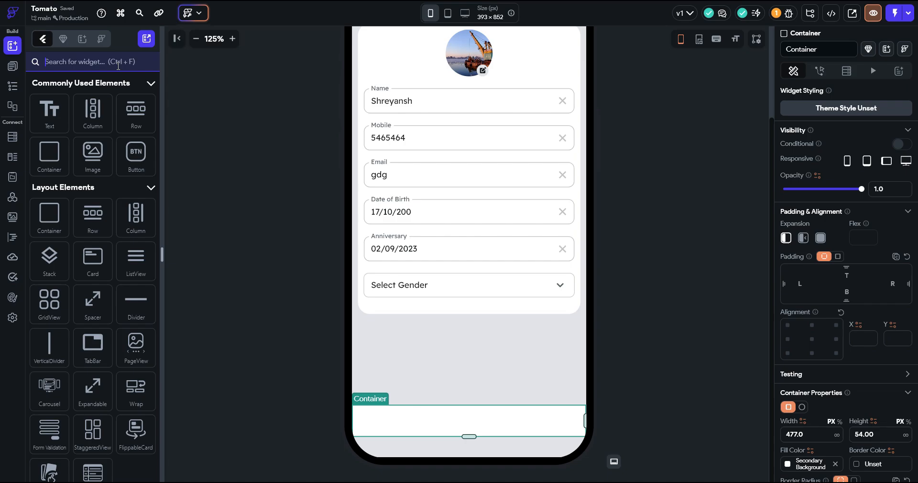
pyautogui.write('butt')
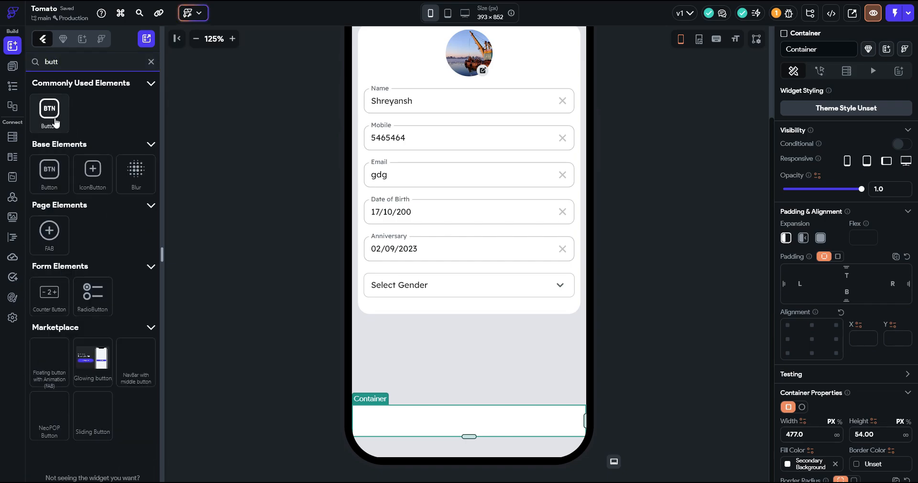
pyautogui.moveTo(49, 111); pyautogui.dragTo(469, 421)
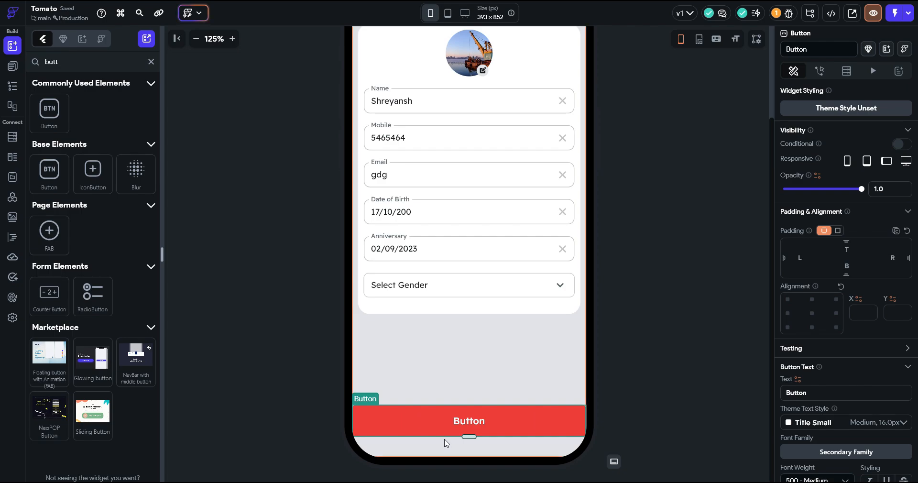
# Wrap the Button in a Column and center that Column's content along the main axis
pyautogui.rightClick(481, 418)
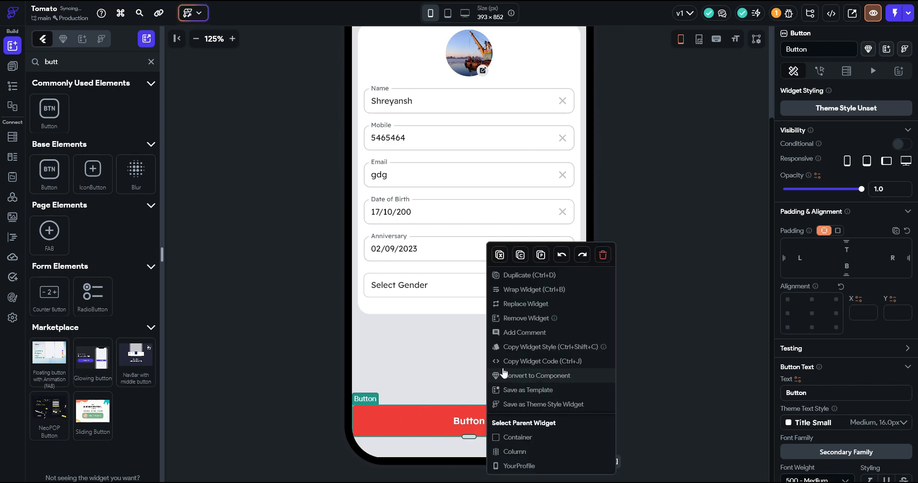
pyautogui.click(525, 289)
pyautogui.click(493, 184)
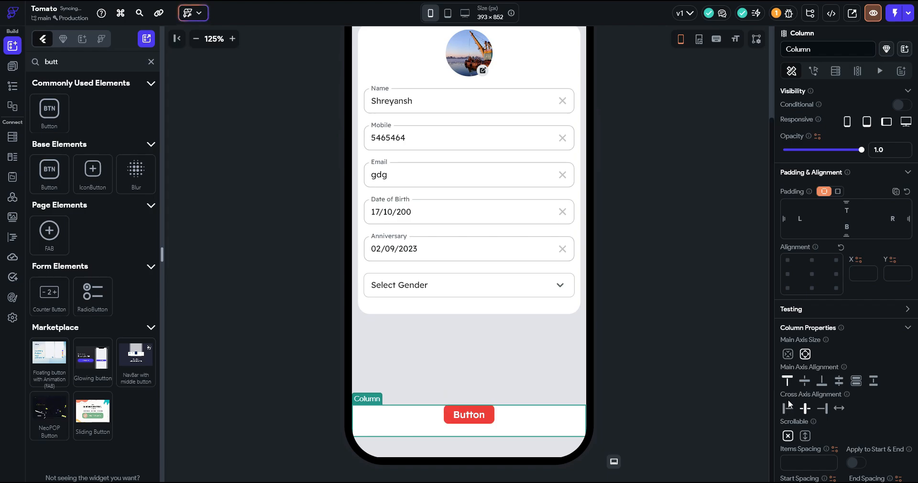
# Widen the Button in the lower Container until it spans roughly two thirds of the page width
pyautogui.click(487, 422)
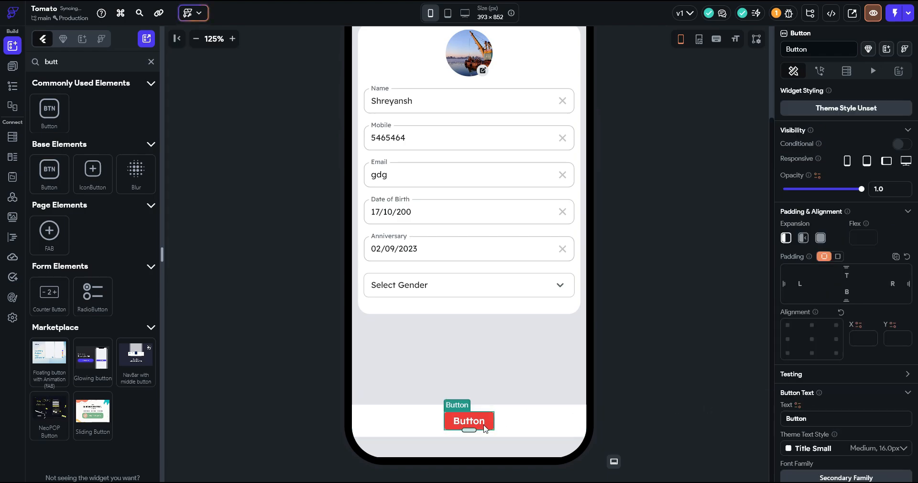
pyautogui.scroll(-7, 802, 265)
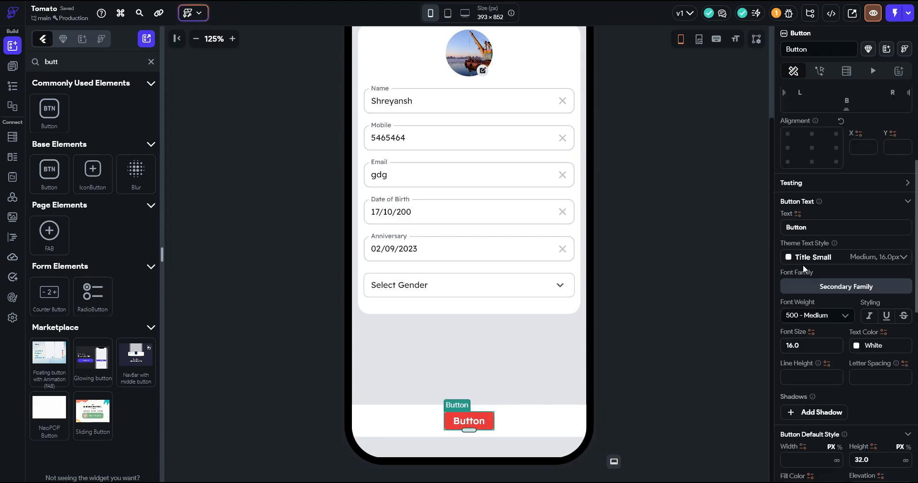
pyautogui.click(808, 316)
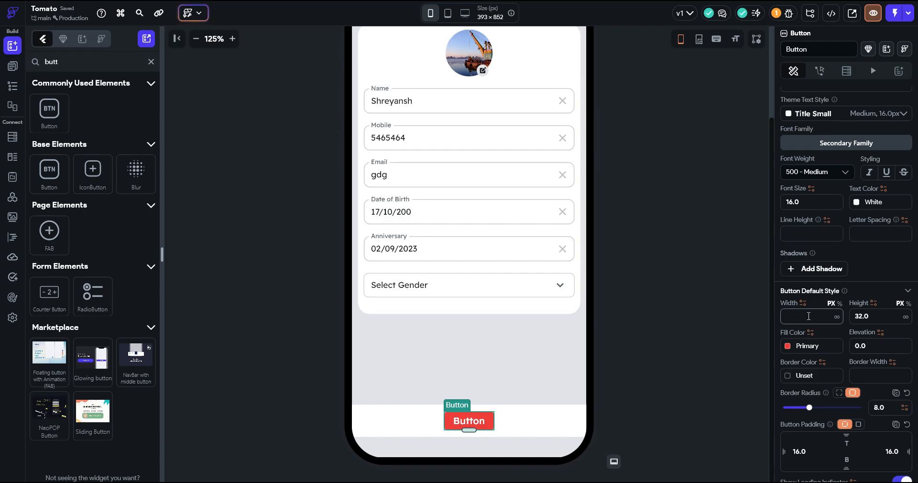
pyautogui.write('100')
pyautogui.moveTo(498, 421); pyautogui.dragTo(543, 421)
# Change the Button's text to "Update Profile"
pyautogui.scroll(5, 811, 298)
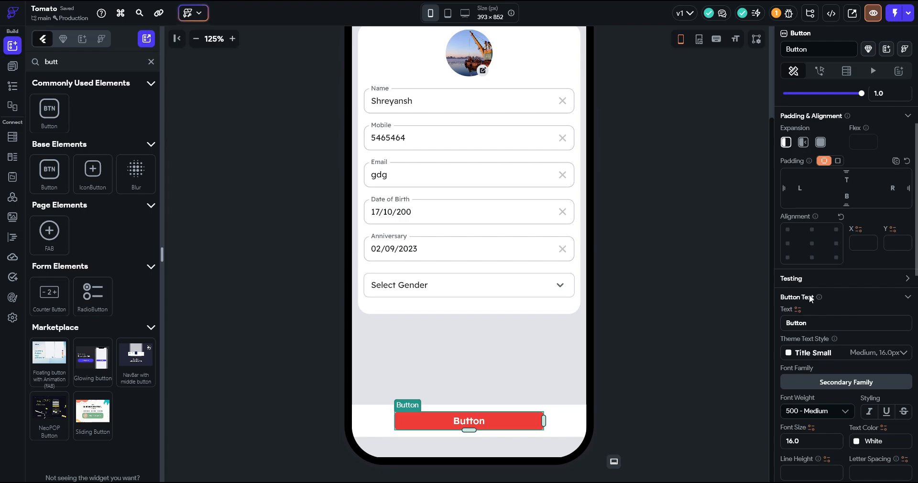
pyautogui.doubleClick(796, 323)
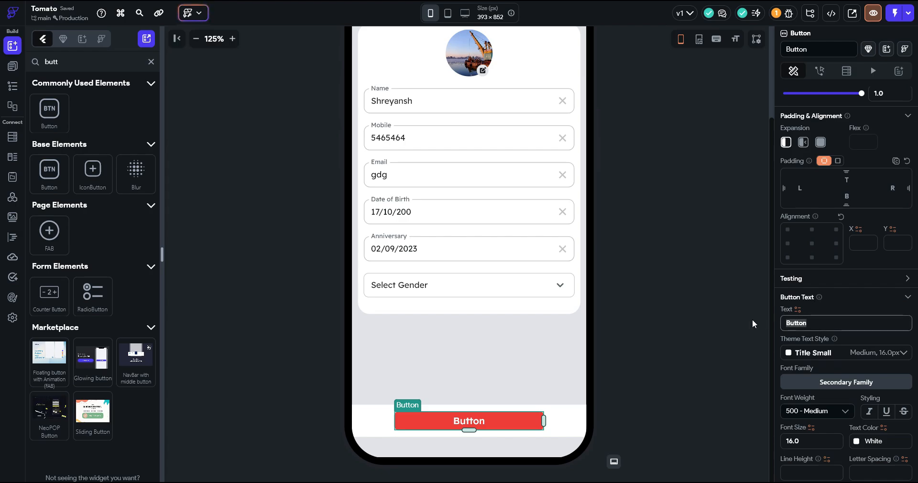
pyautogui.write('Update Profile')
pyautogui.click(752, 319)
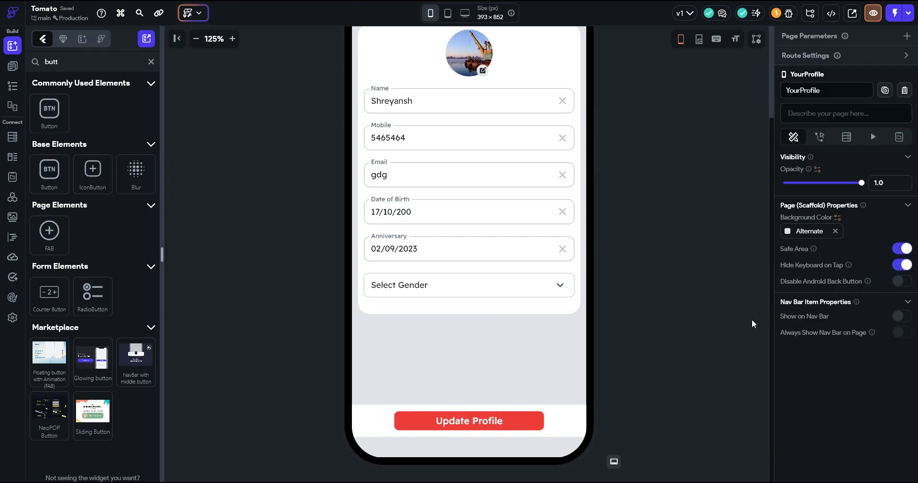
# Turn off the page's Safe Area and increase the height of the Container around the Update Profile button to 85 px
pyautogui.click(902, 248)
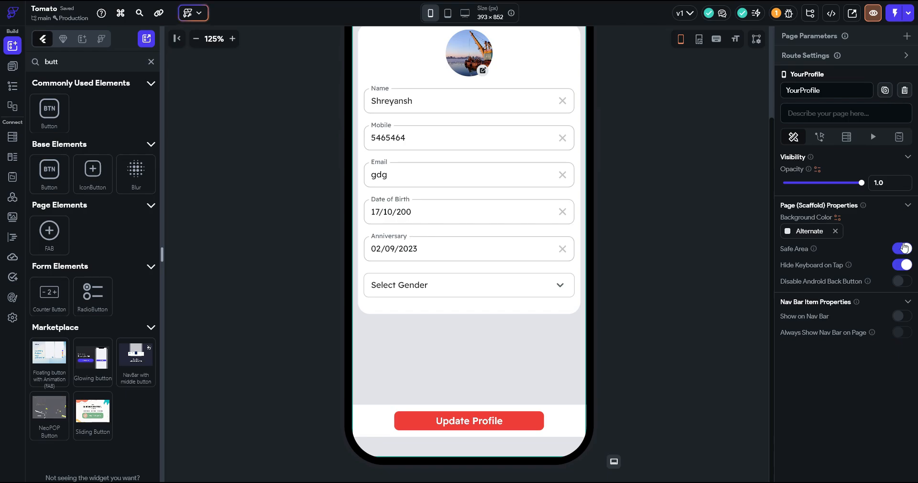
pyautogui.rightClick(549, 430)
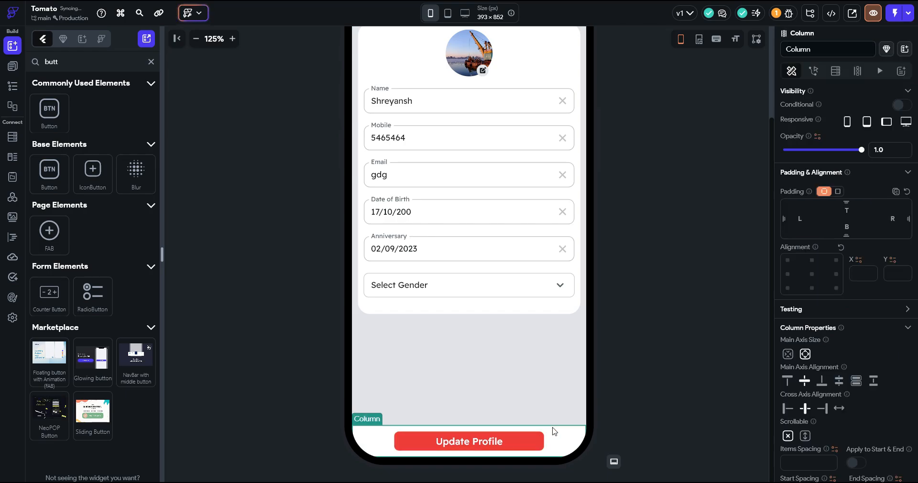
pyautogui.click(580, 443)
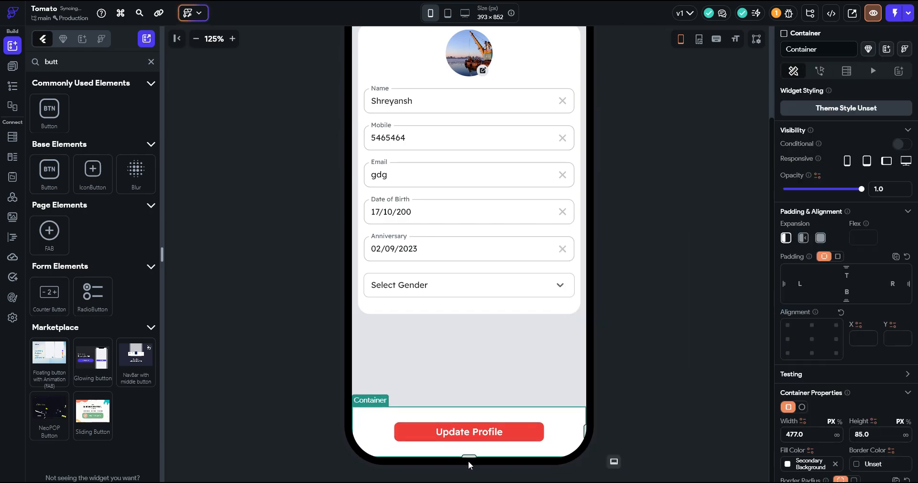
pyautogui.click(642, 382)
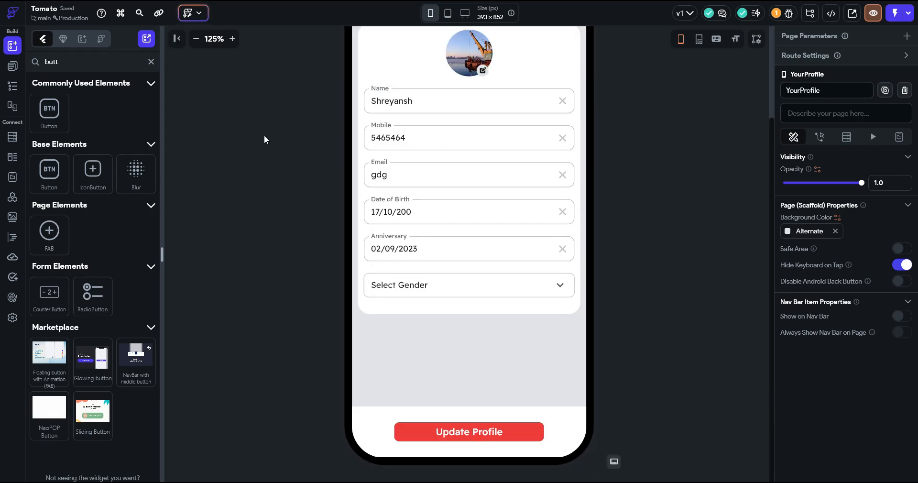
# Set the Y alignment of the profile picture's Stack to 1.20
pyautogui.click(196, 40)
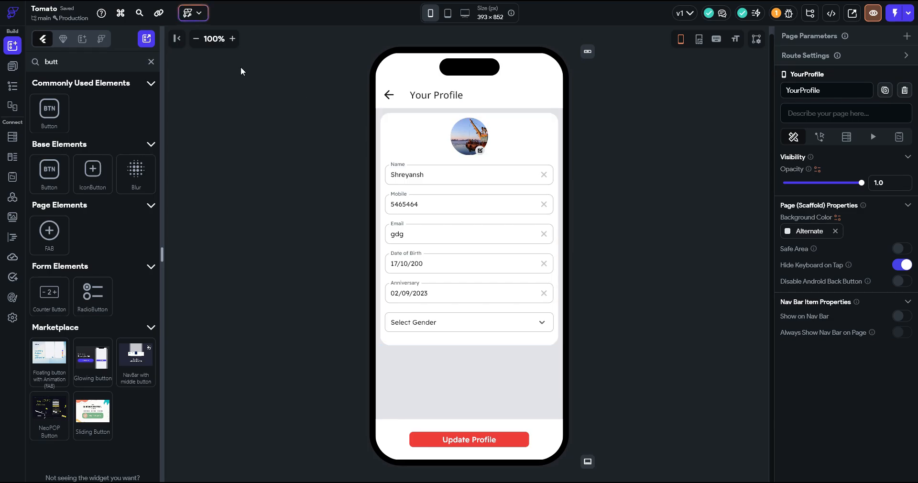
pyautogui.click(231, 40)
pyautogui.click(232, 40)
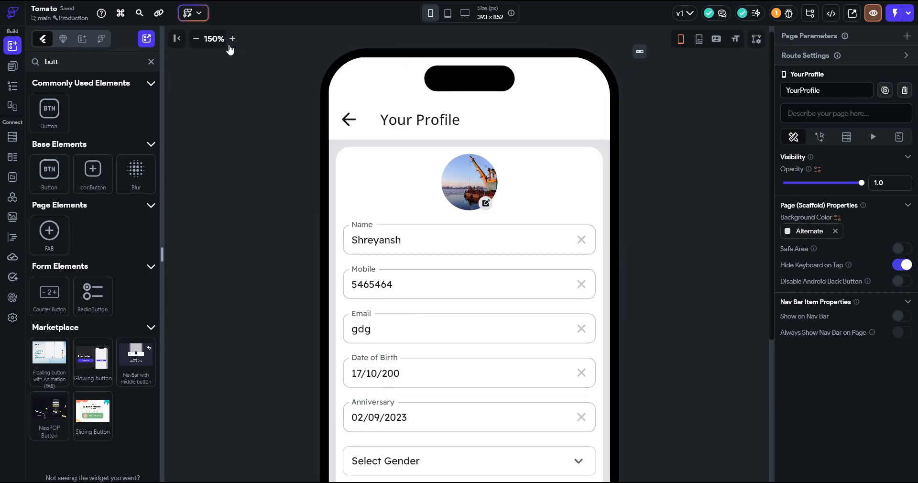
pyautogui.click(433, 172)
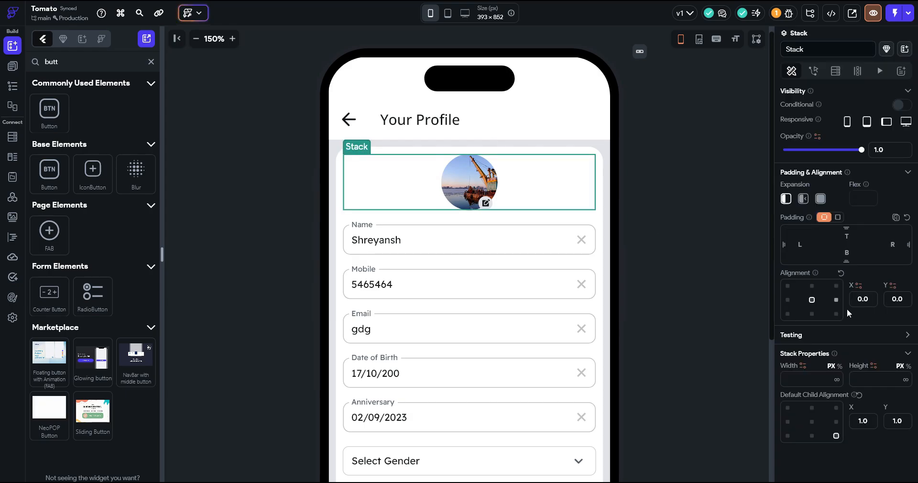
pyautogui.doubleClick(907, 298)
pyautogui.write('0.10')
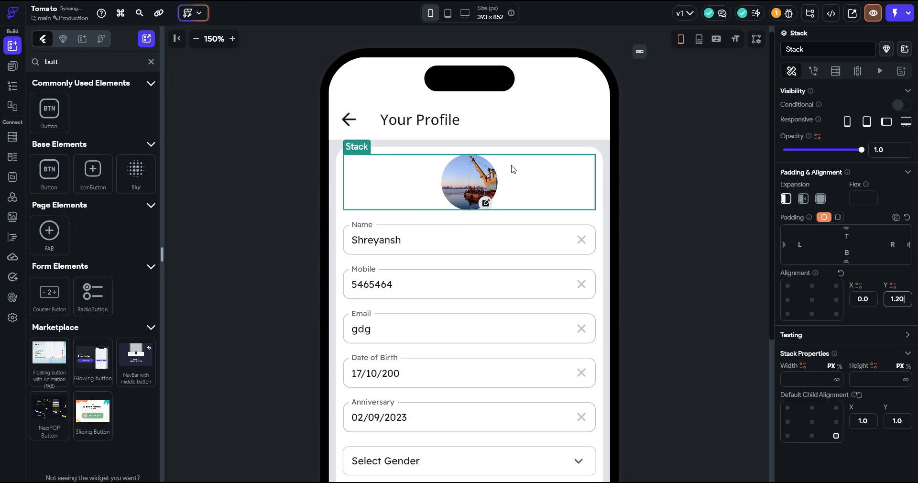
pyautogui.click(581, 158)
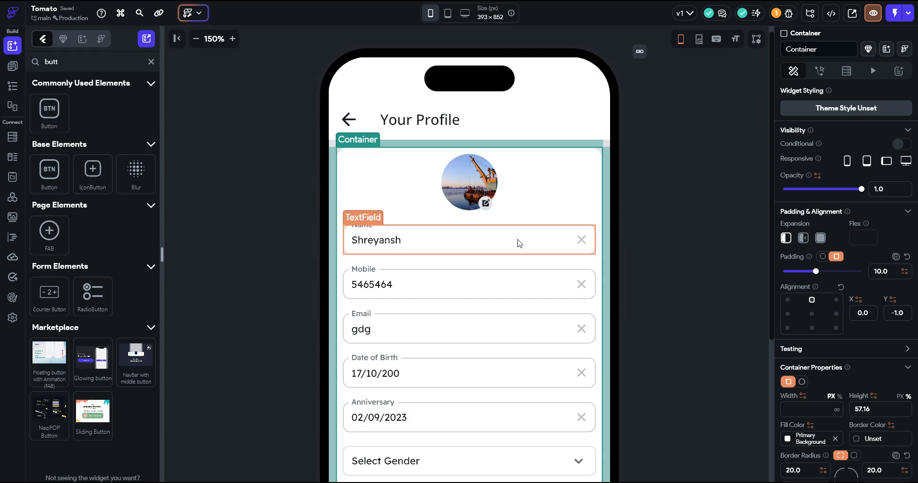
pyautogui.click(714, 200)
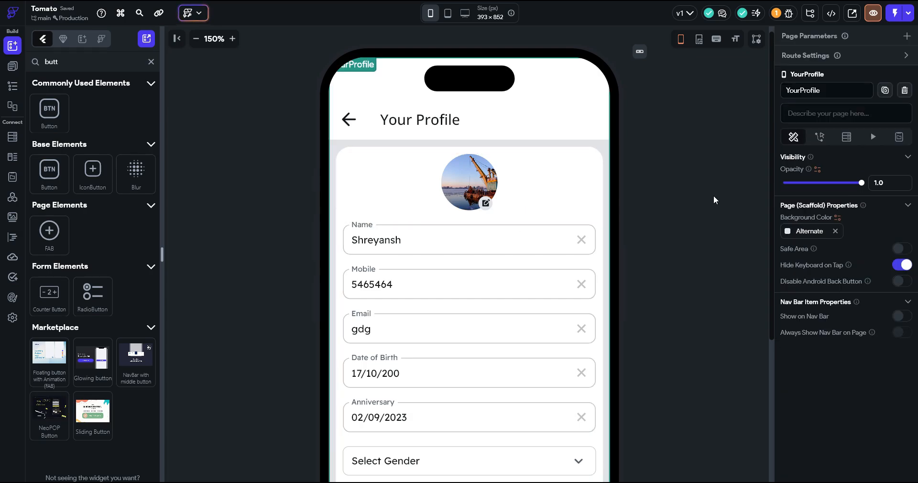